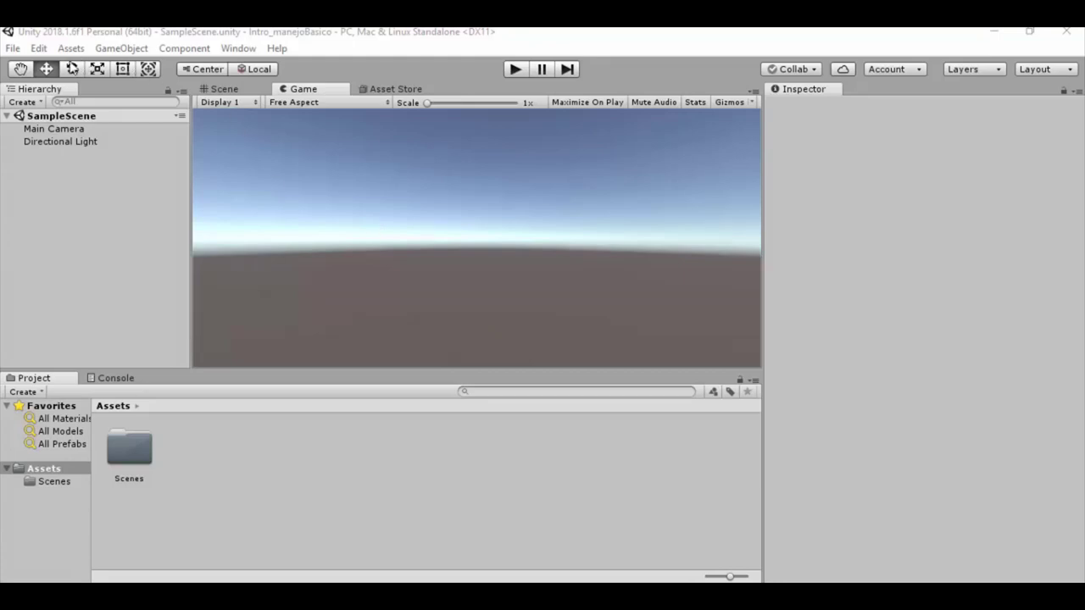
Step: Browse the Assets and GameObject menus and close them without choosing a command
click(70, 53)
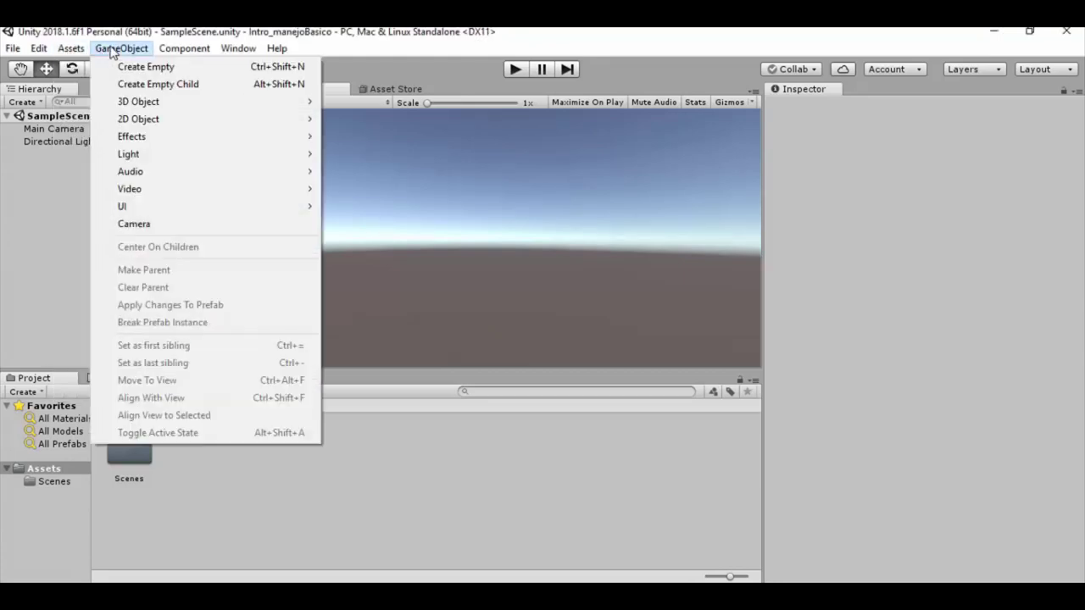
mouse_move(235, 54)
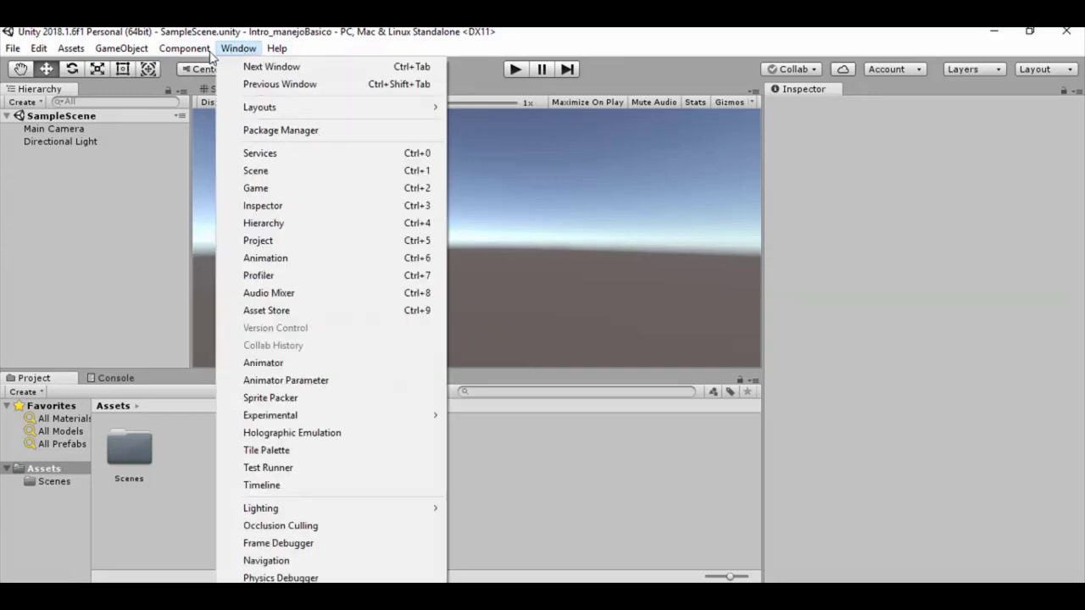
mouse_move(161, 51)
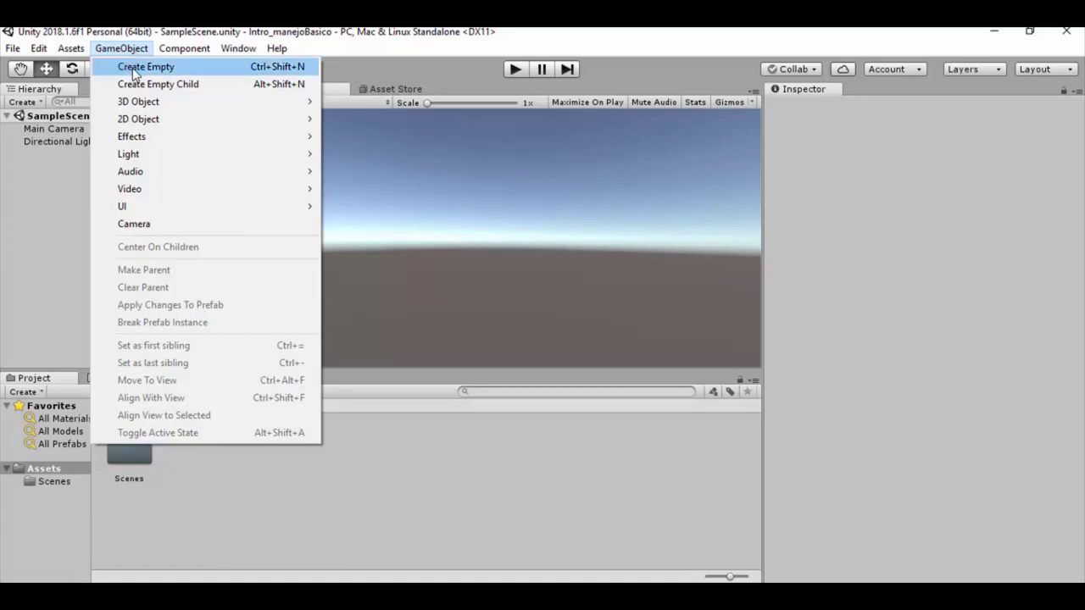
click(64, 193)
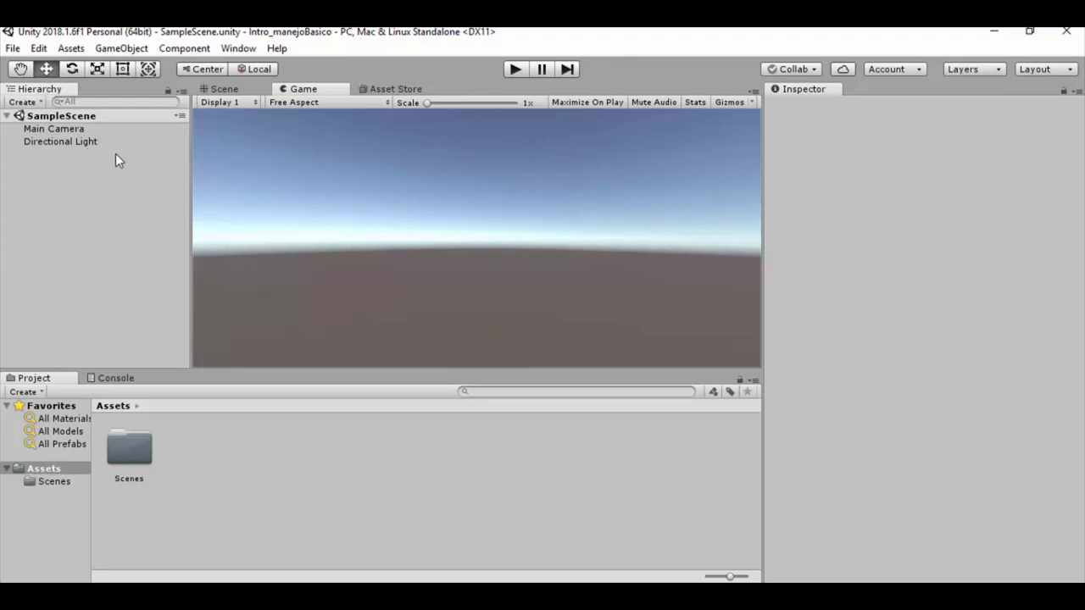
Step: Switch to the Scene view and compare Main Camera and Directional Light by selecting each in turn
click(83, 131)
click(83, 141)
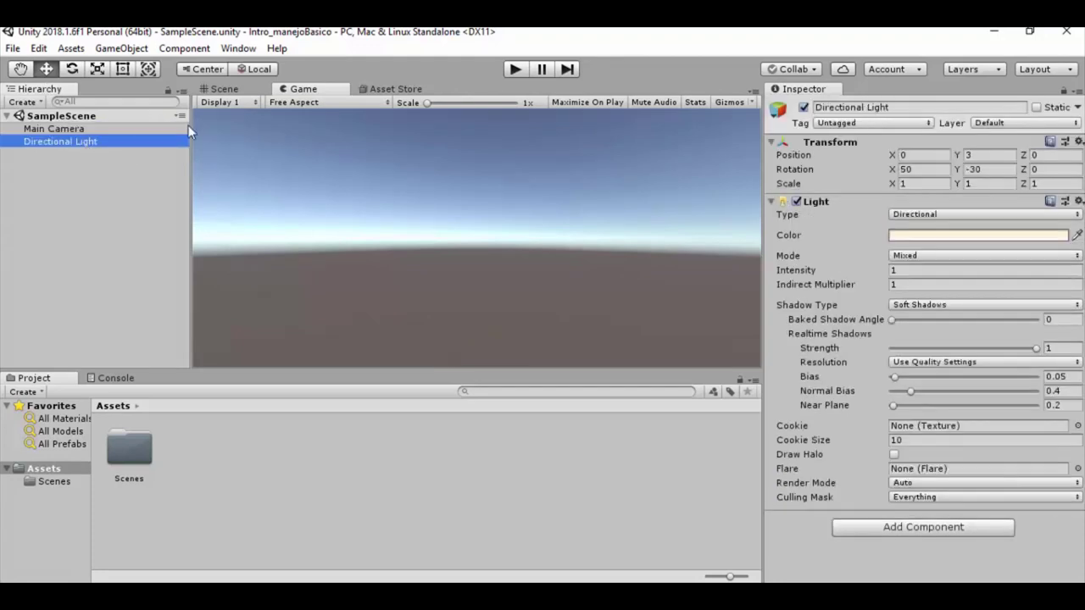
click(225, 90)
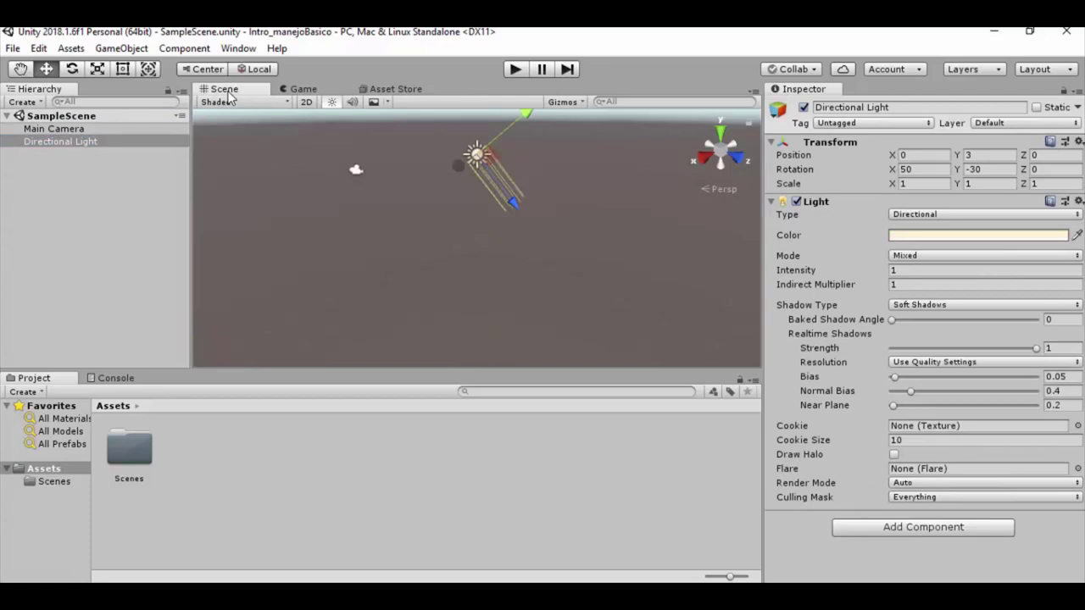
click(79, 129)
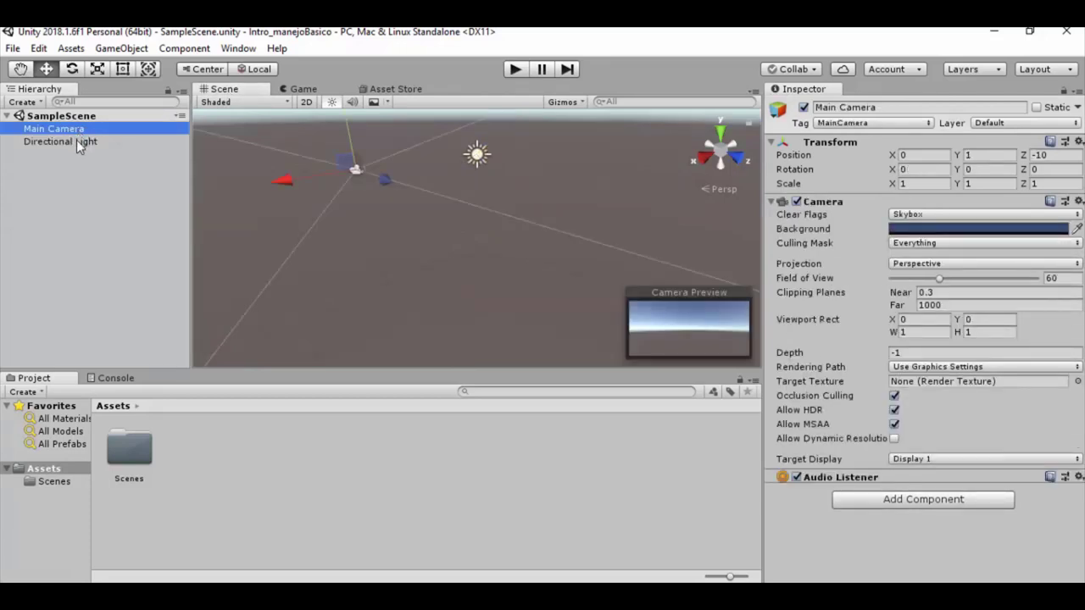
click(76, 141)
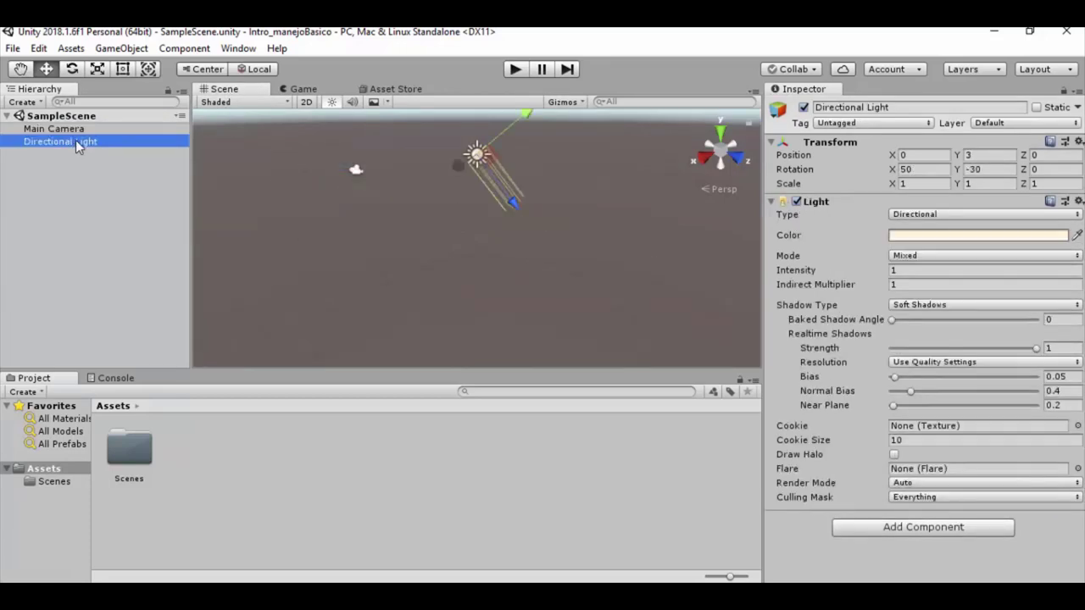
click(73, 132)
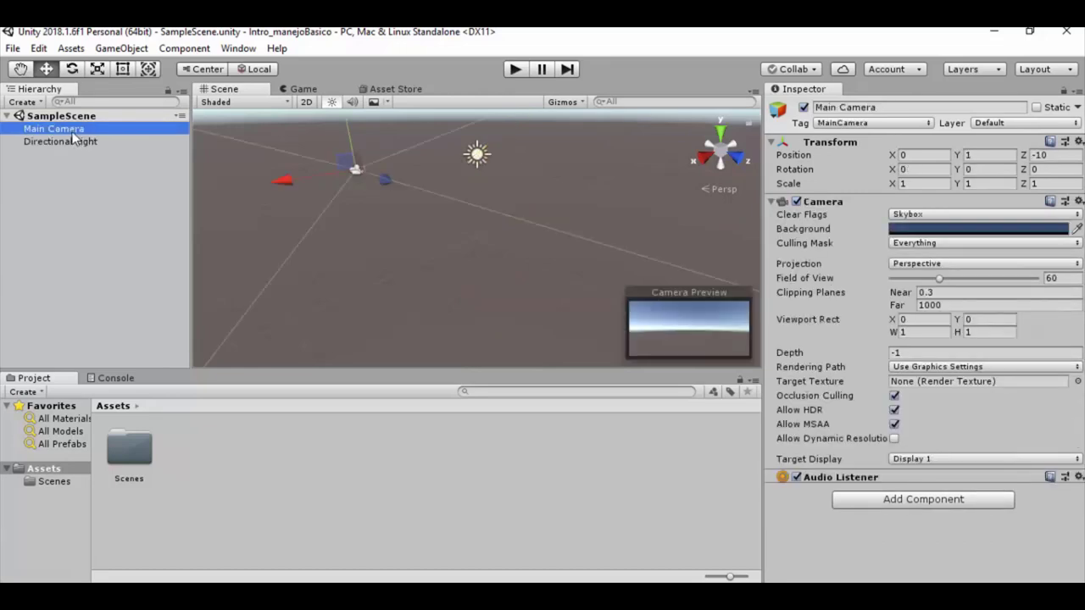
click(72, 143)
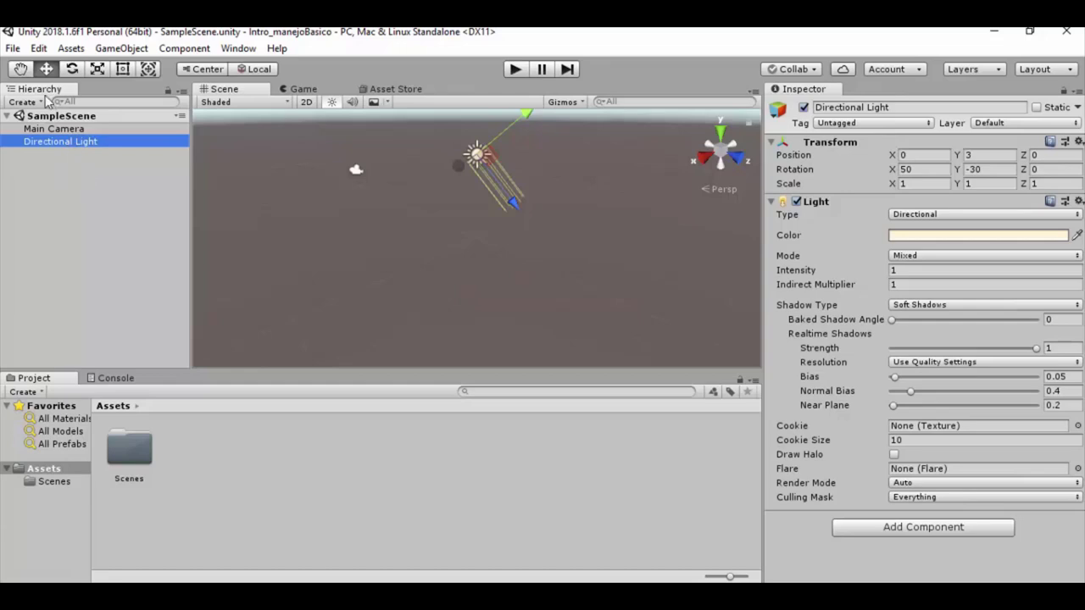
Step: Visit the Game and Asset Store views, return to Scene, and select the Main Camera
click(235, 99)
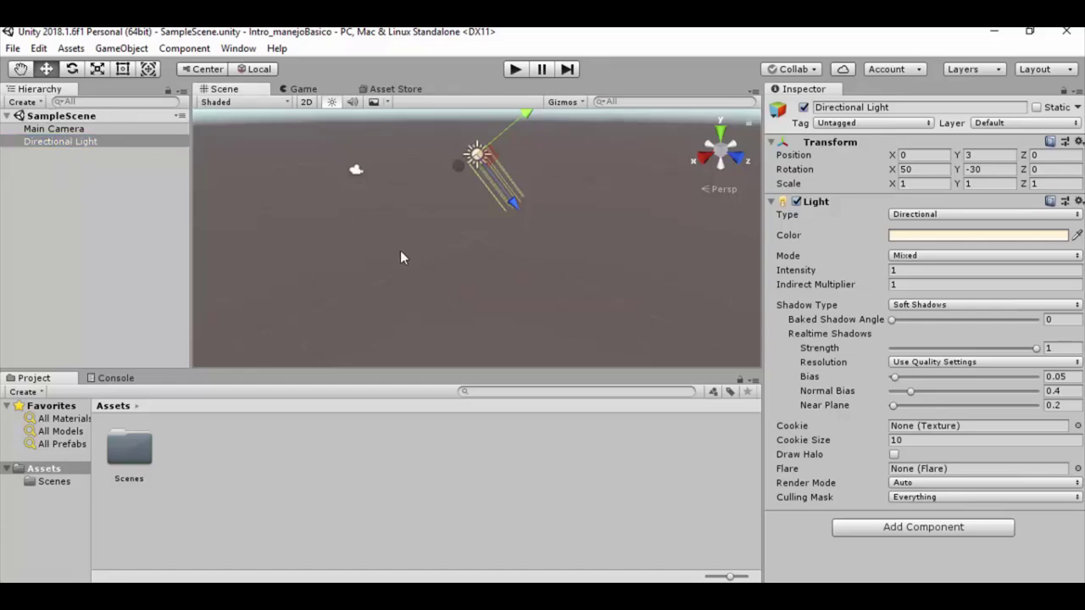
click(423, 223)
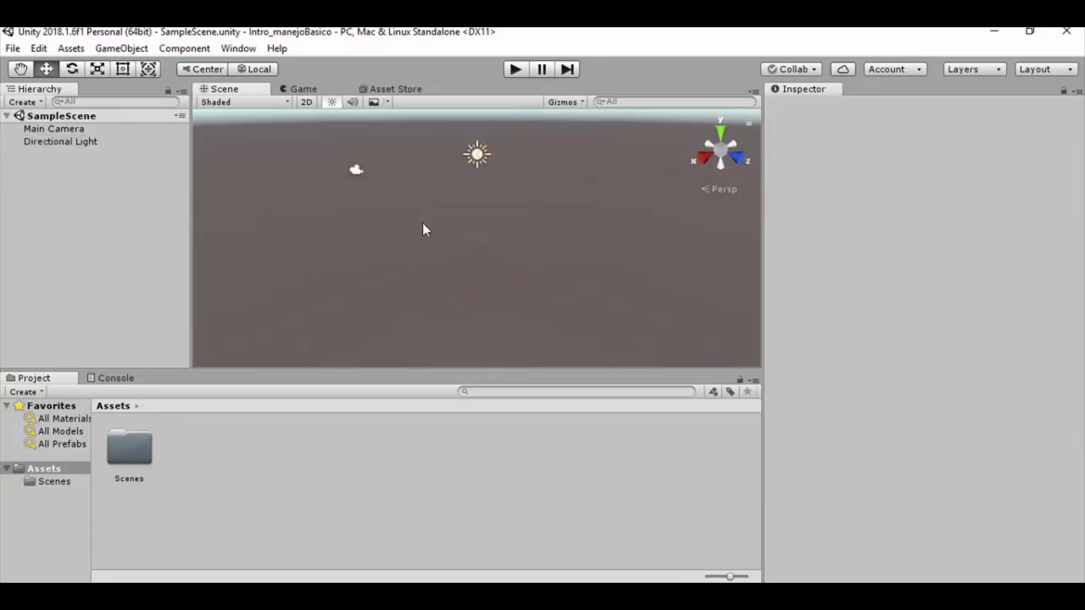
click(302, 90)
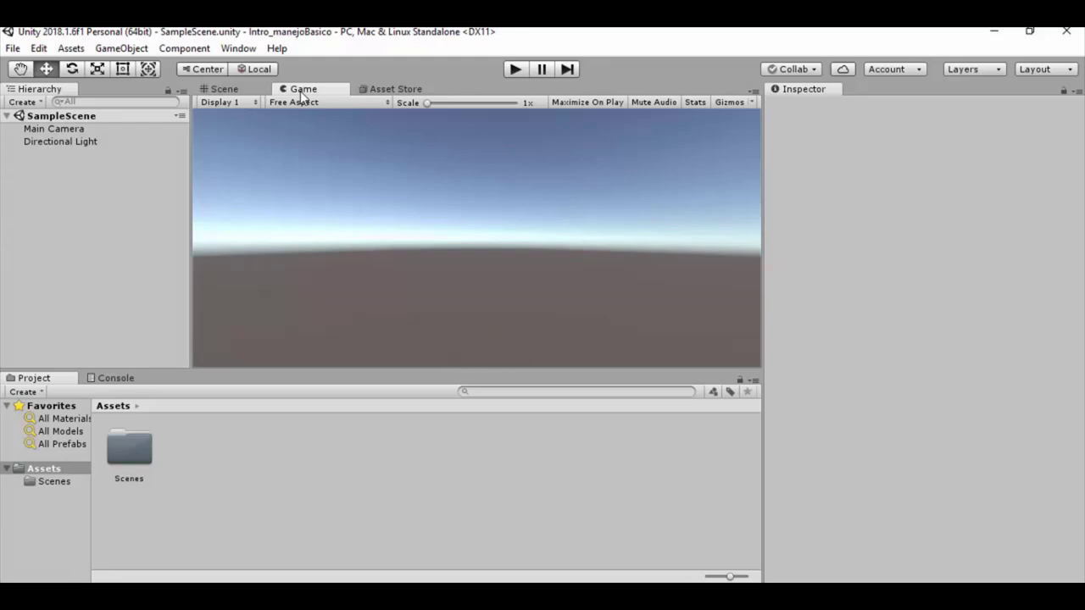
click(379, 91)
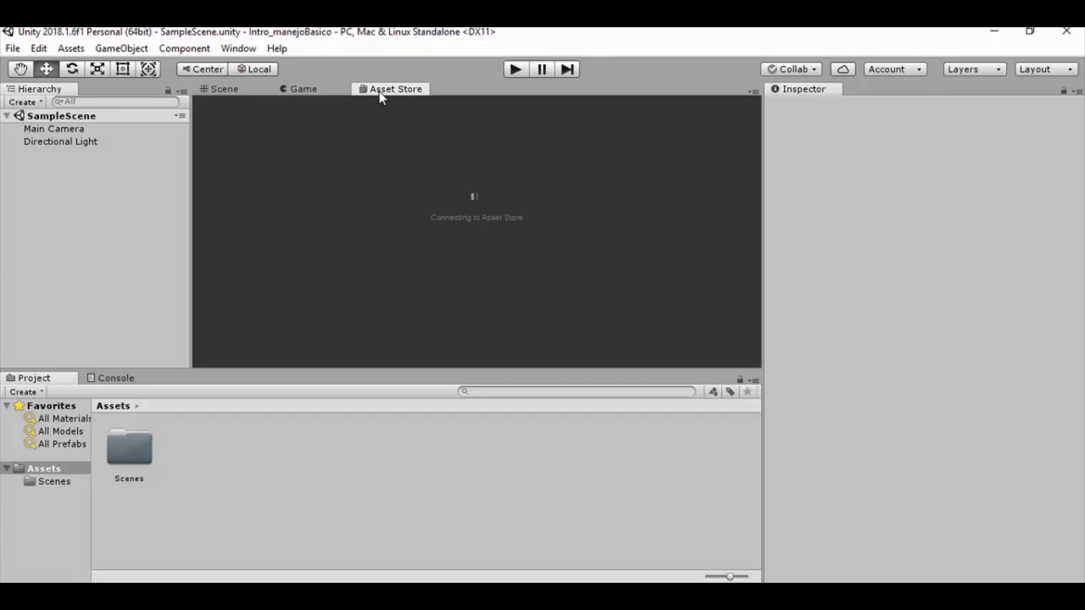
click(306, 90)
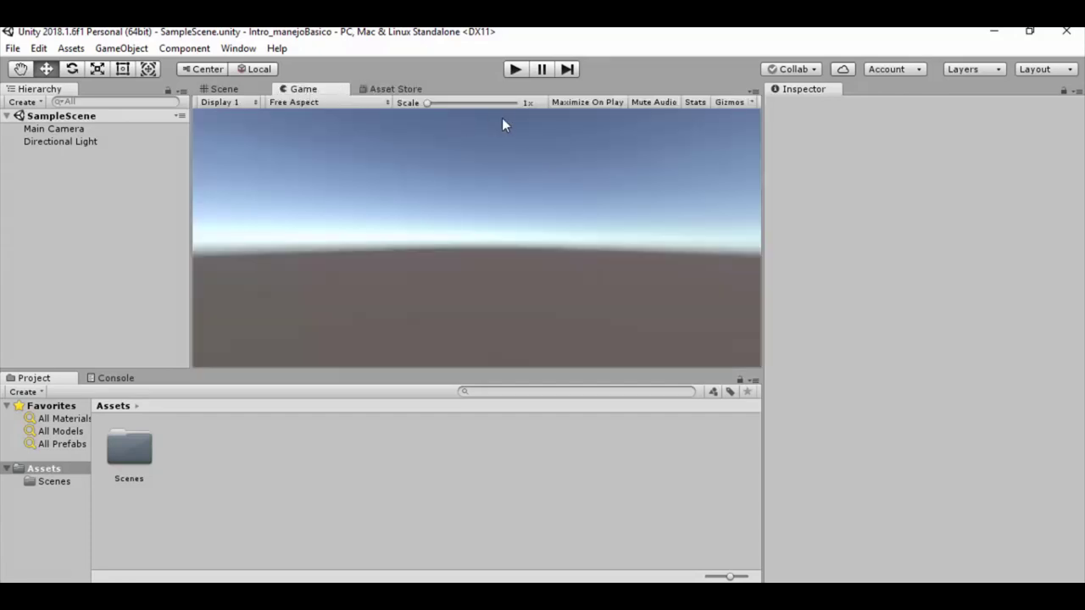
click(226, 89)
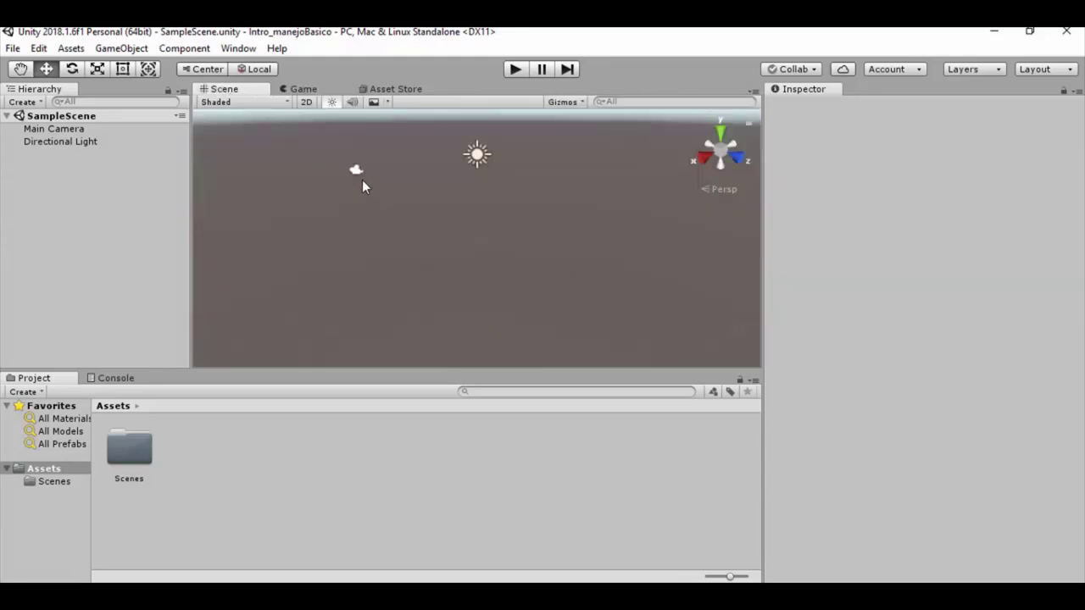
click(362, 170)
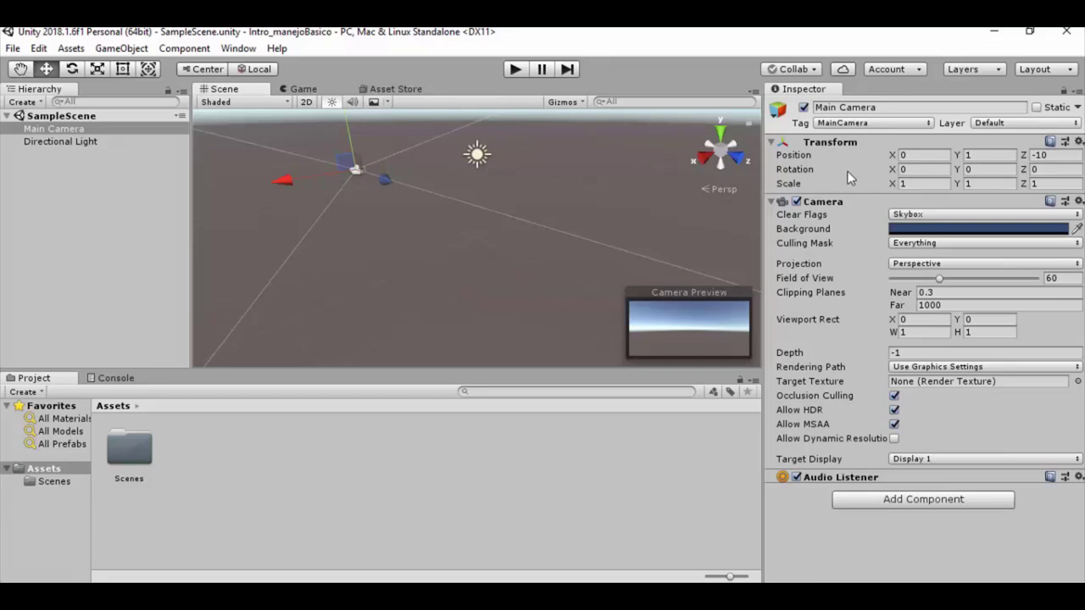
Step: Check the Main Camera's Rotation X, Y, Z and Scale X fields unchanged, then deselect it
click(929, 169)
click(993, 169)
click(1050, 167)
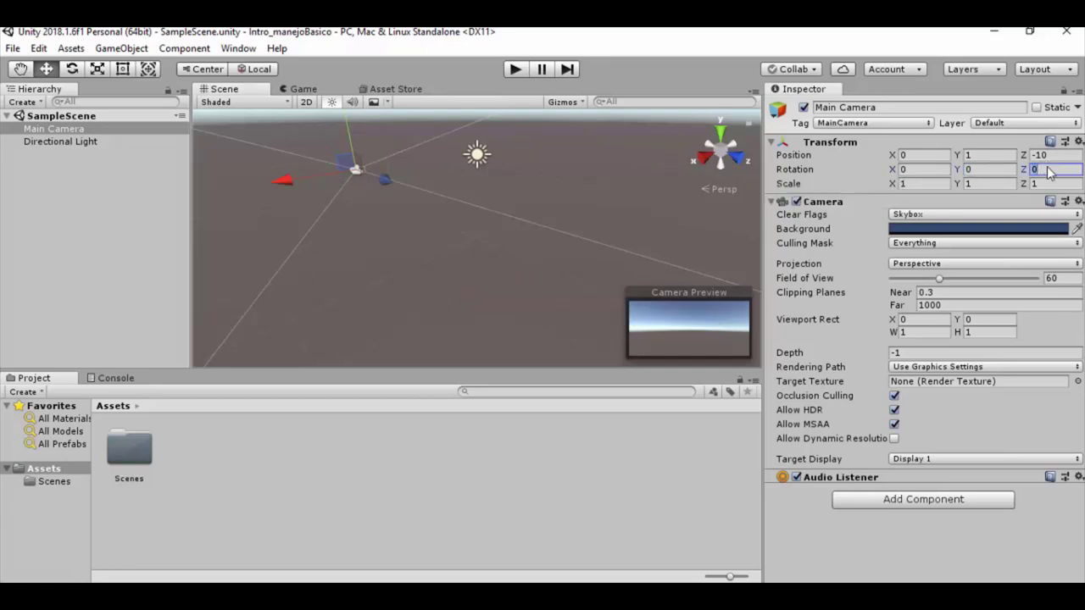
click(937, 183)
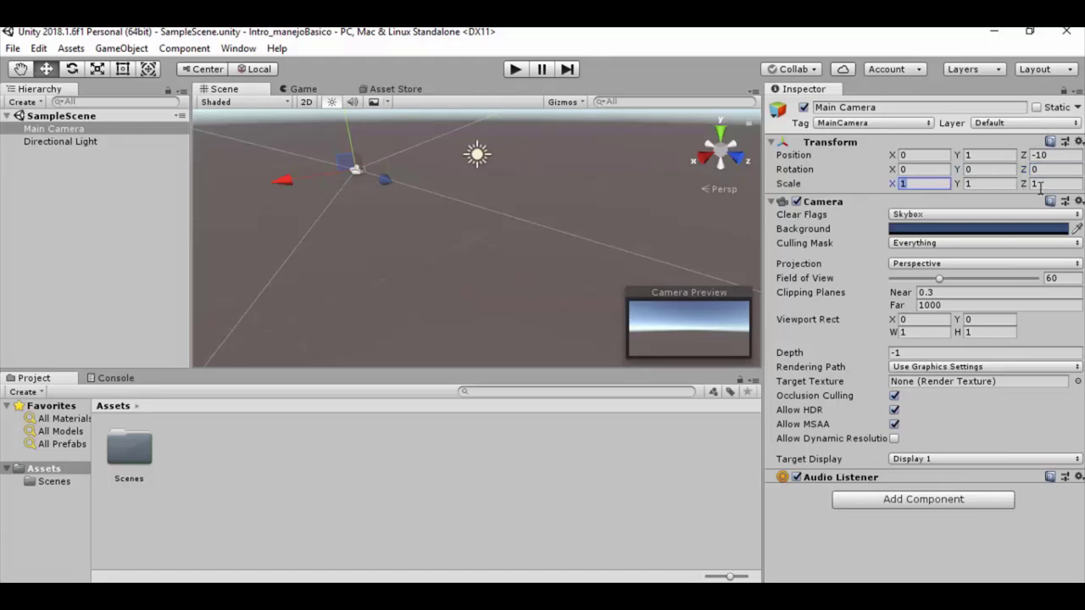
click(426, 225)
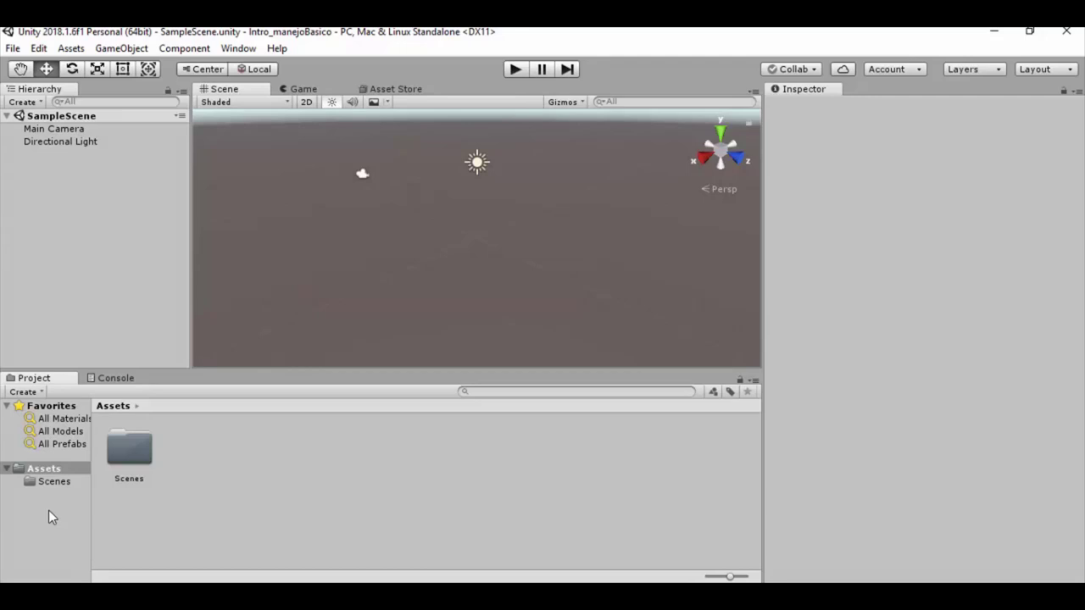
Step: Find SampleScene in the Scenes folder, go back to Assets, and confirm the Console is empty
click(117, 462)
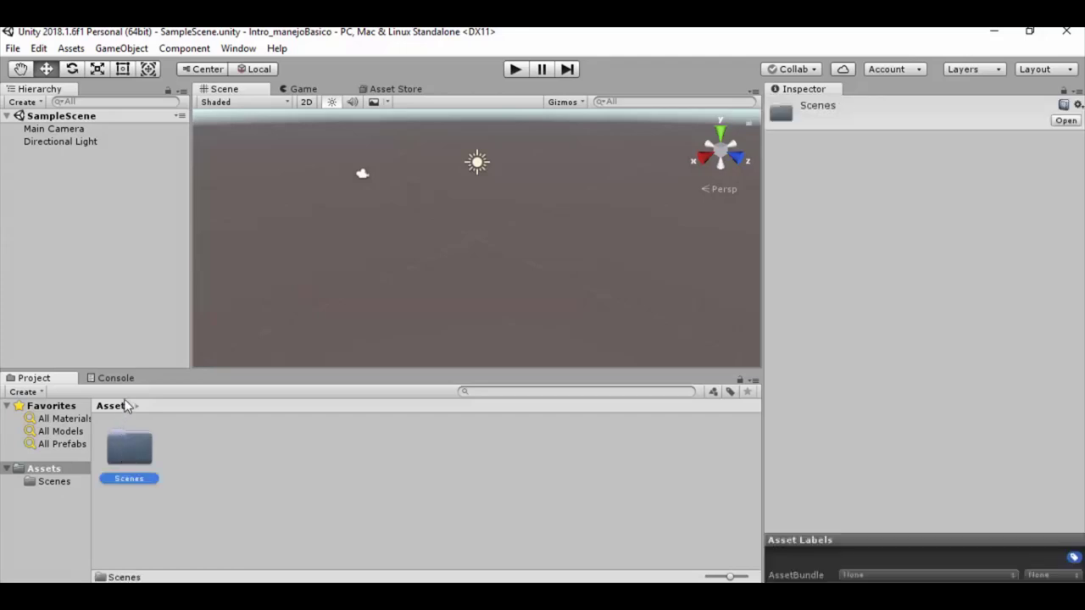
click(67, 486)
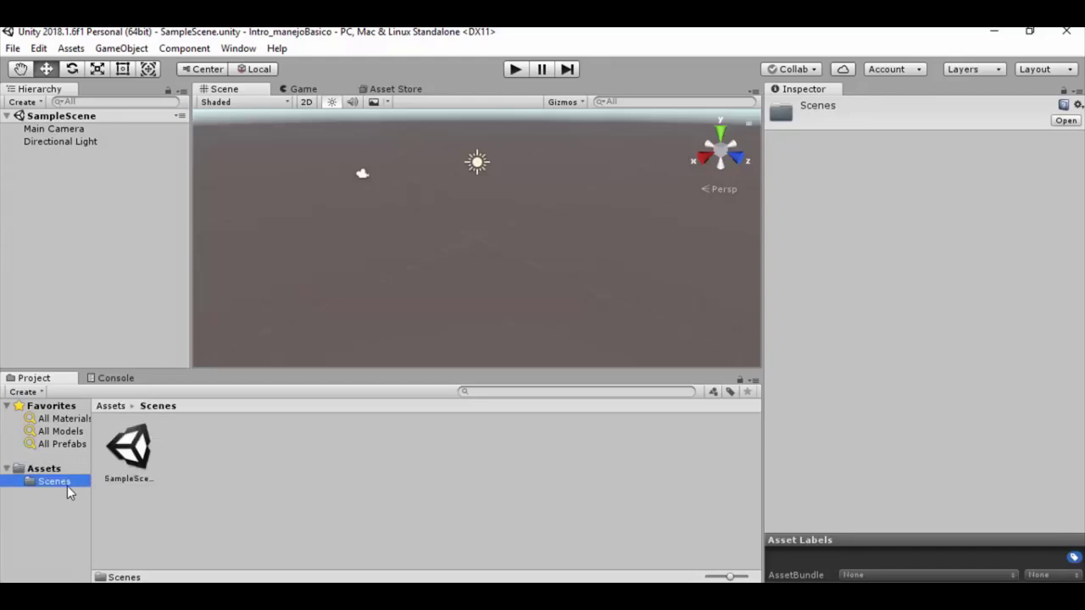
click(127, 459)
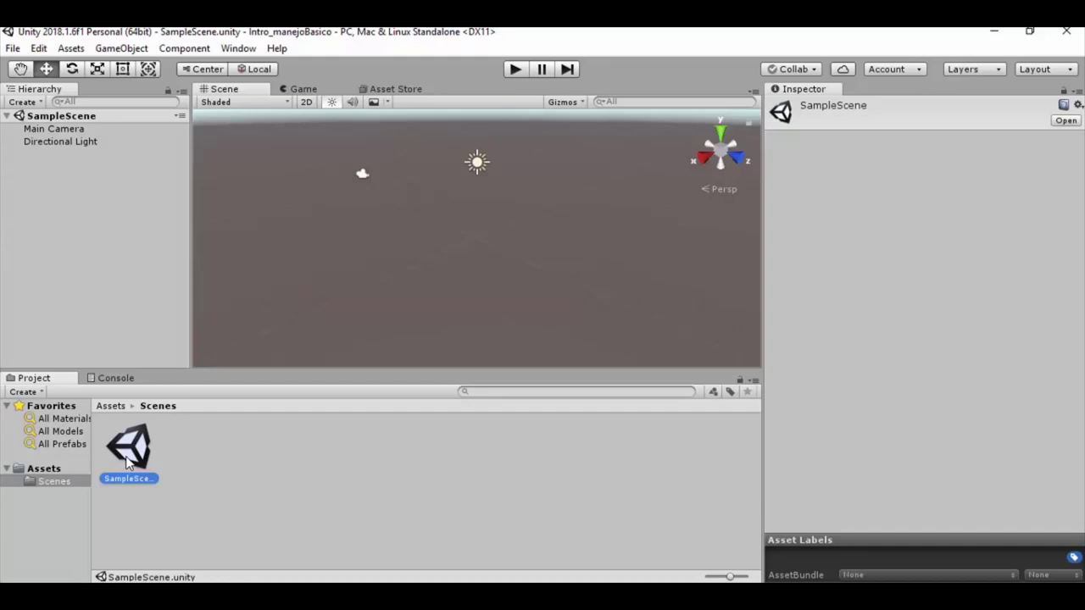
click(52, 471)
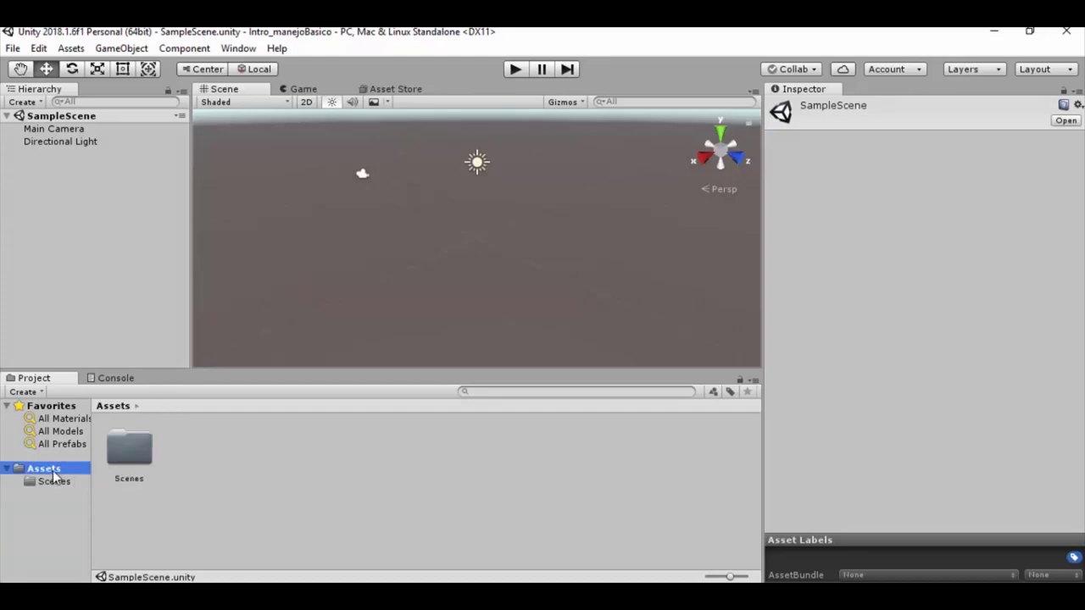
click(111, 381)
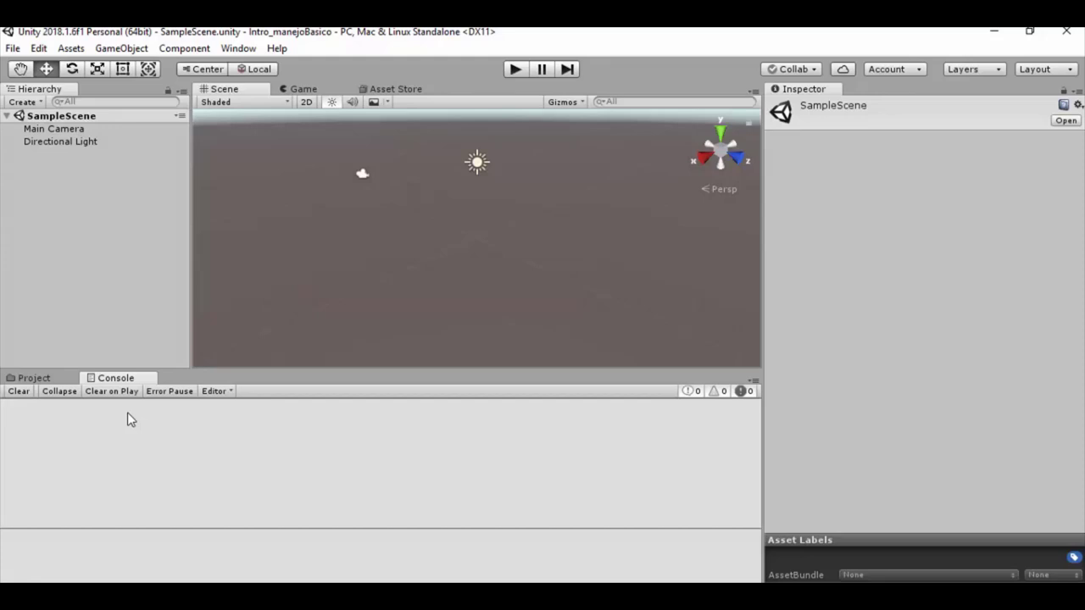
click(42, 380)
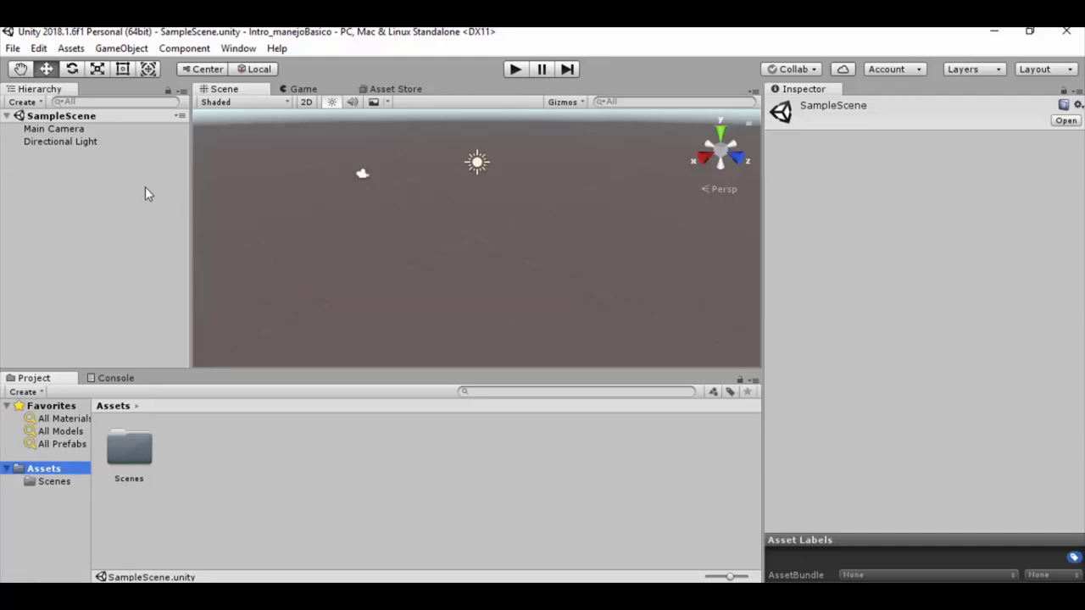
Step: Add a Cube from GameObject > 3D Object > Cube
click(140, 51)
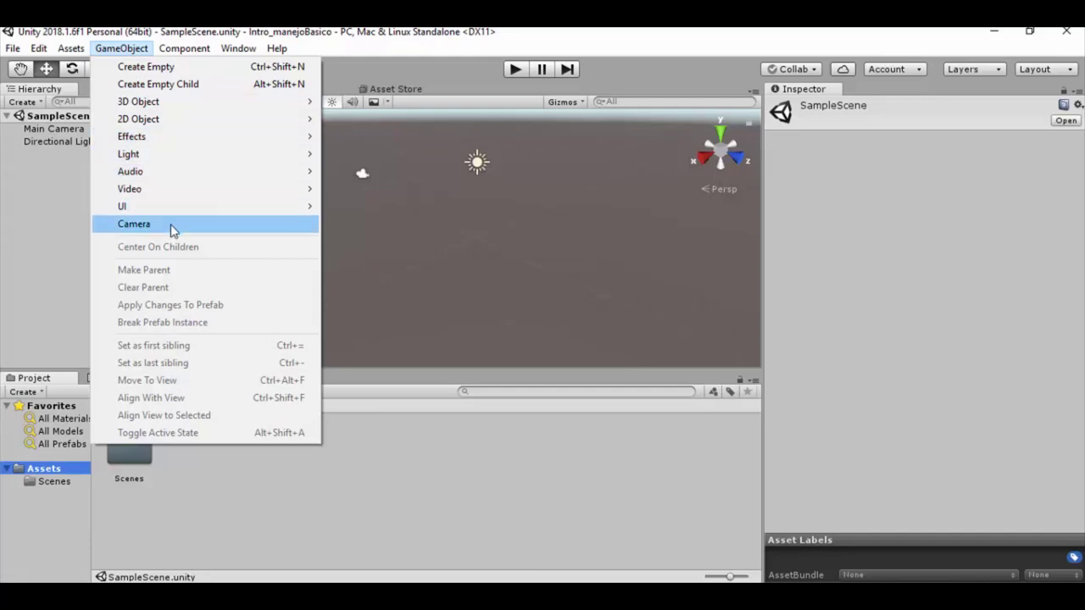
mouse_move(183, 109)
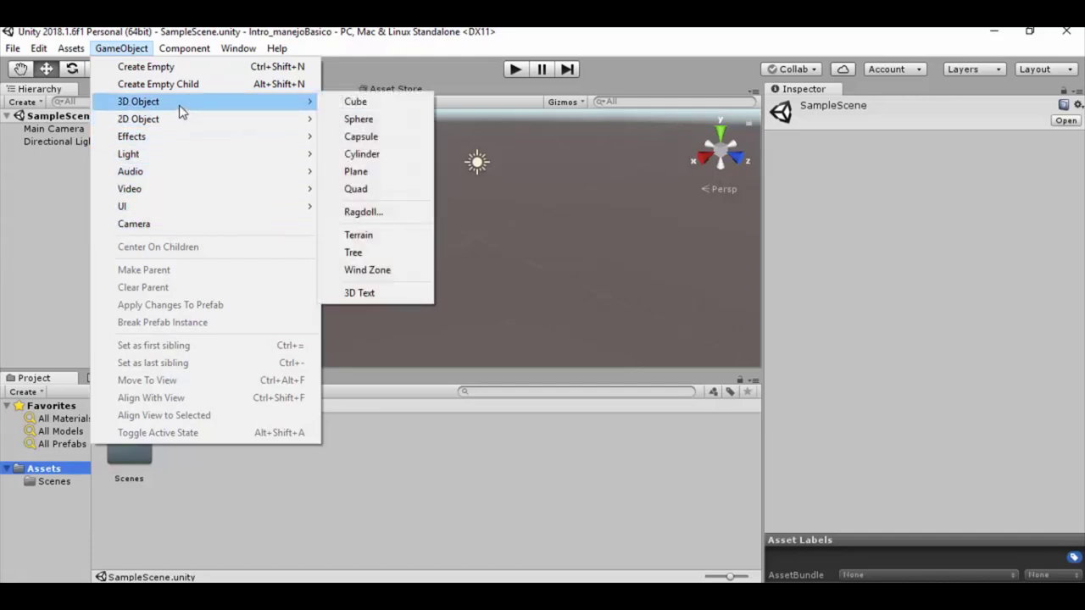
click(359, 103)
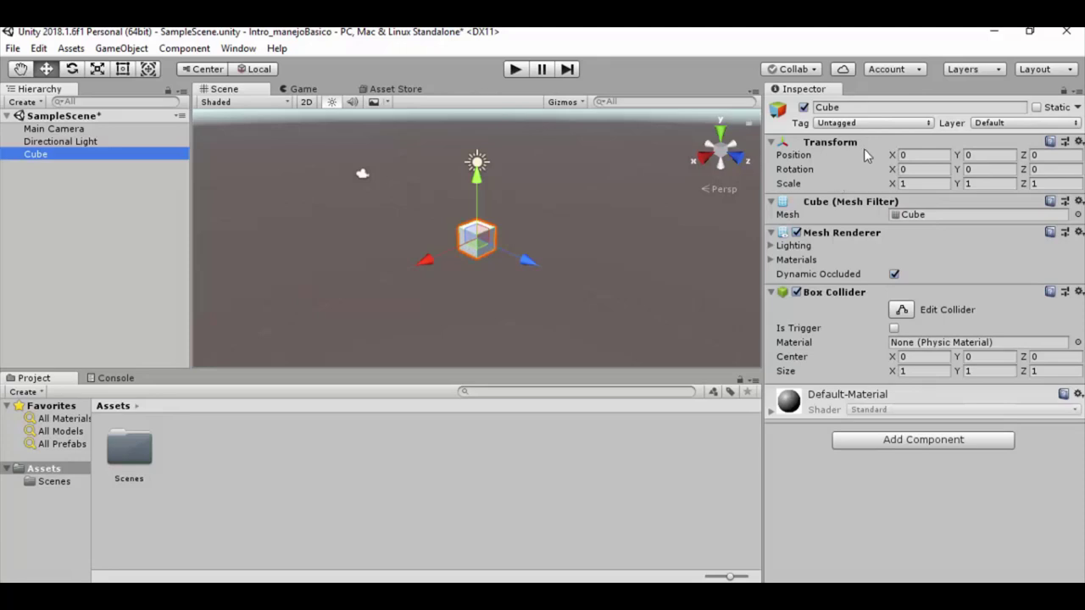
Step: Set the Cube's Scale Y to 2 and Scale X to 3, then deselect it
click(929, 156)
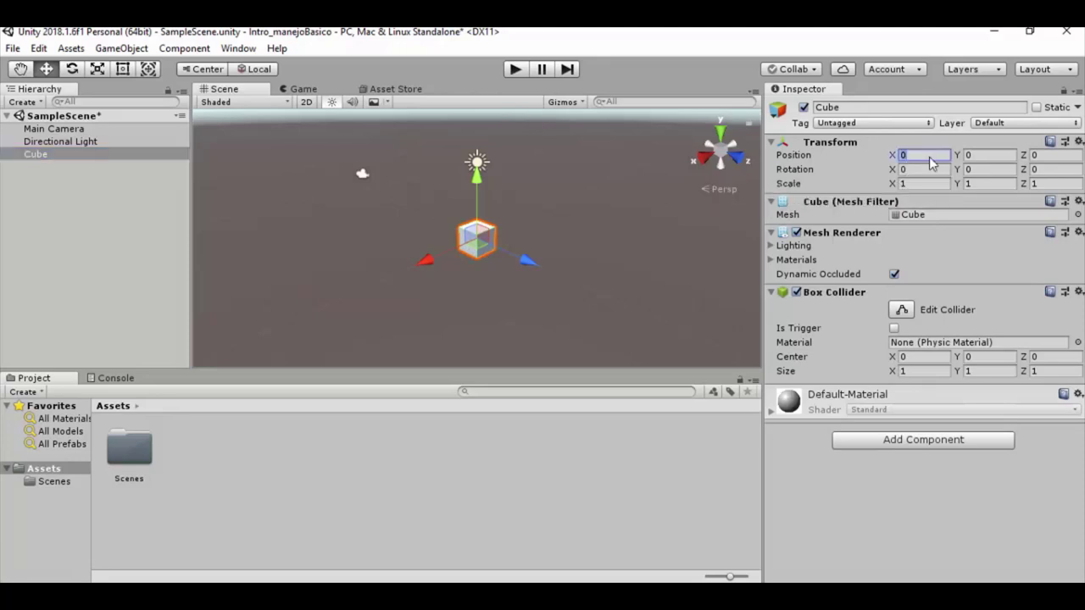
click(983, 160)
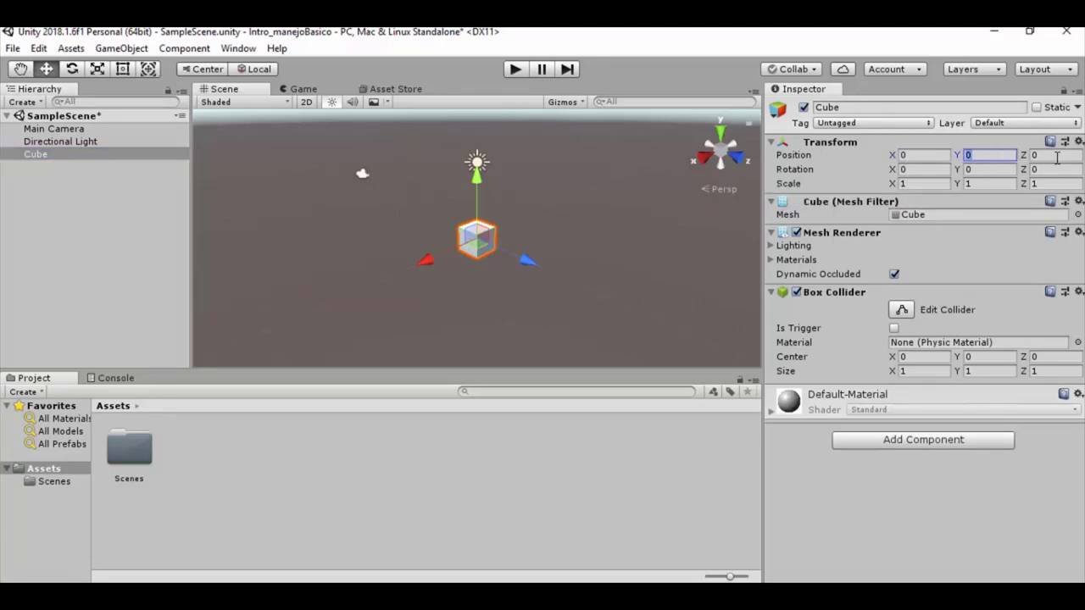
click(1057, 157)
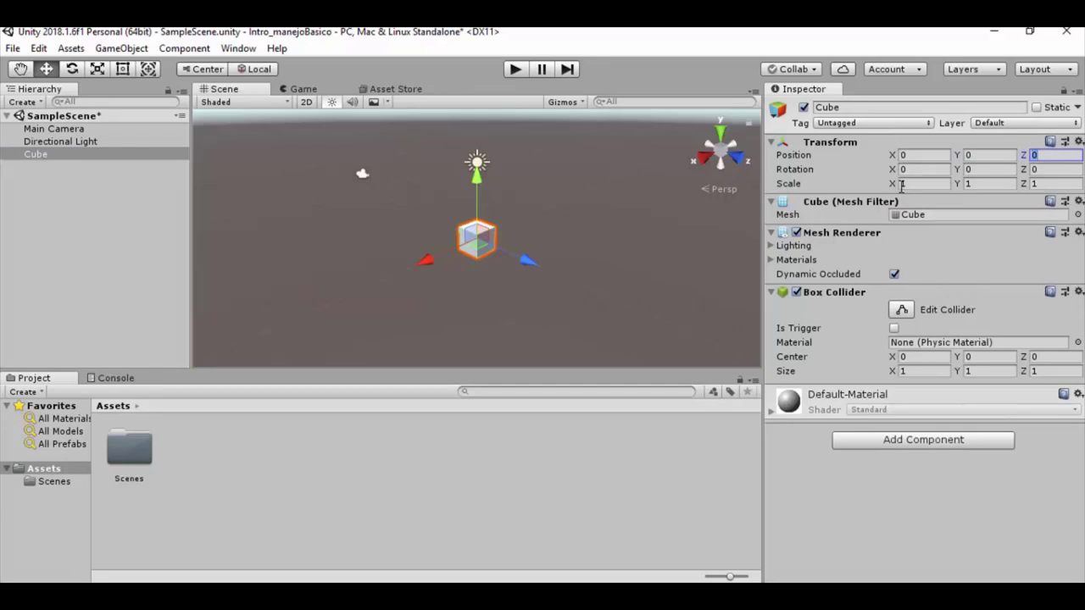
click(982, 183)
text(2)
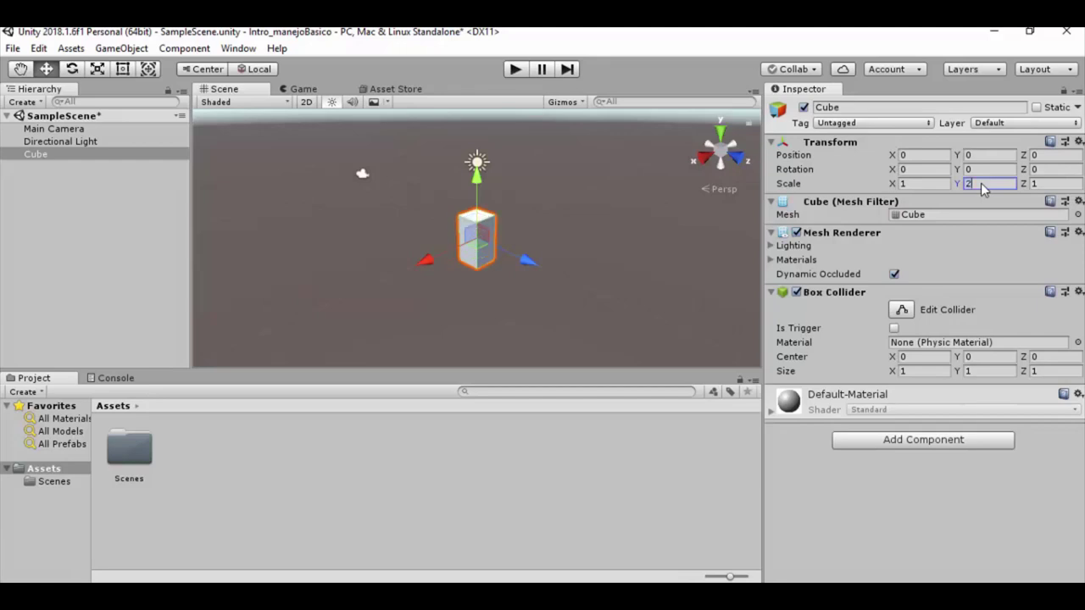
click(935, 256)
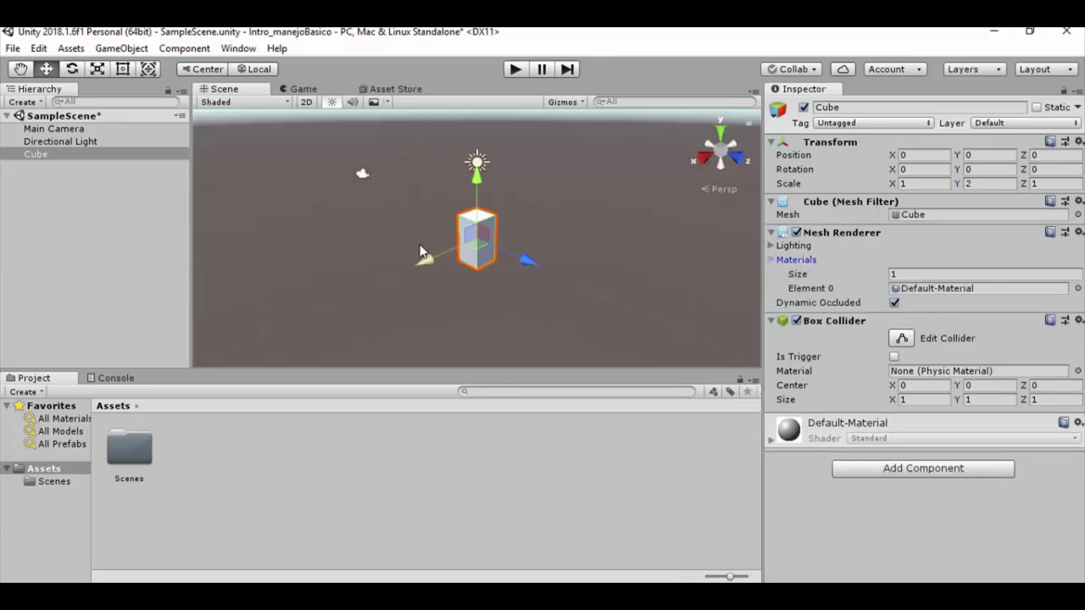
click(491, 276)
click(480, 260)
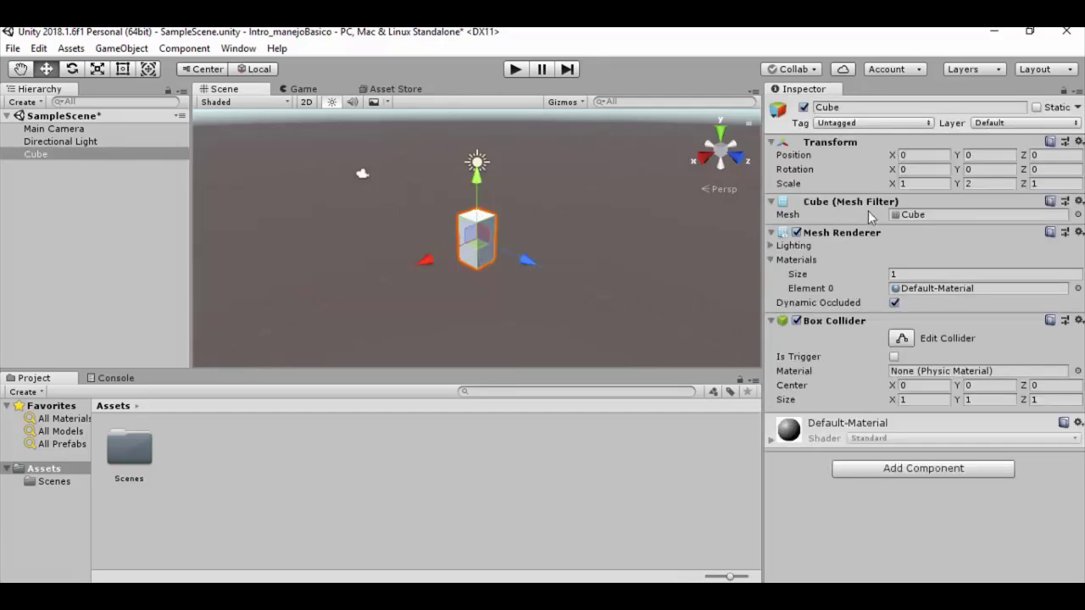
click(983, 183)
click(925, 186)
text(3)
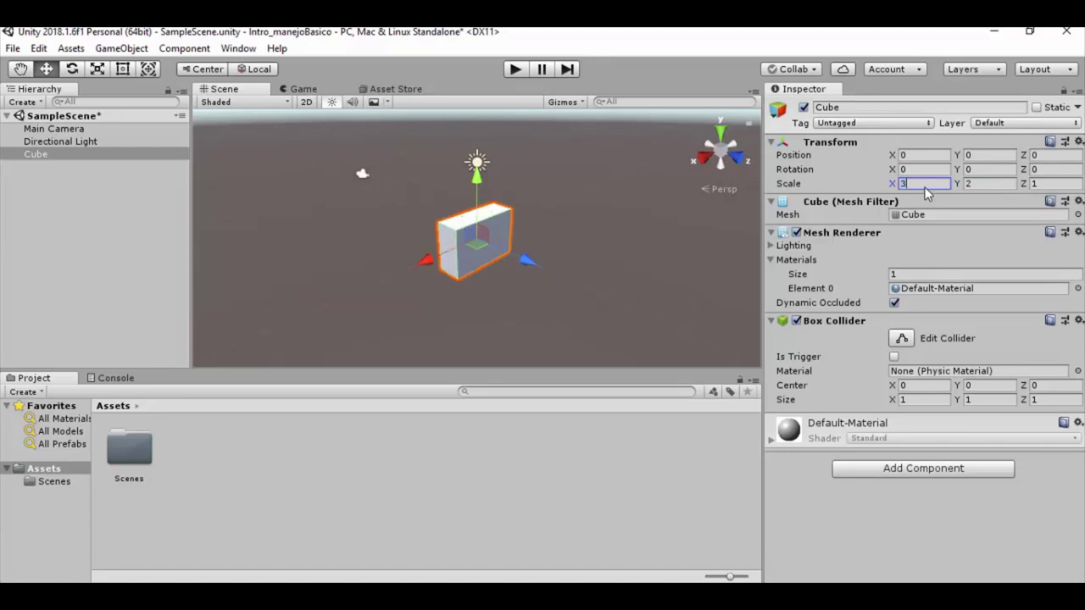
click(672, 223)
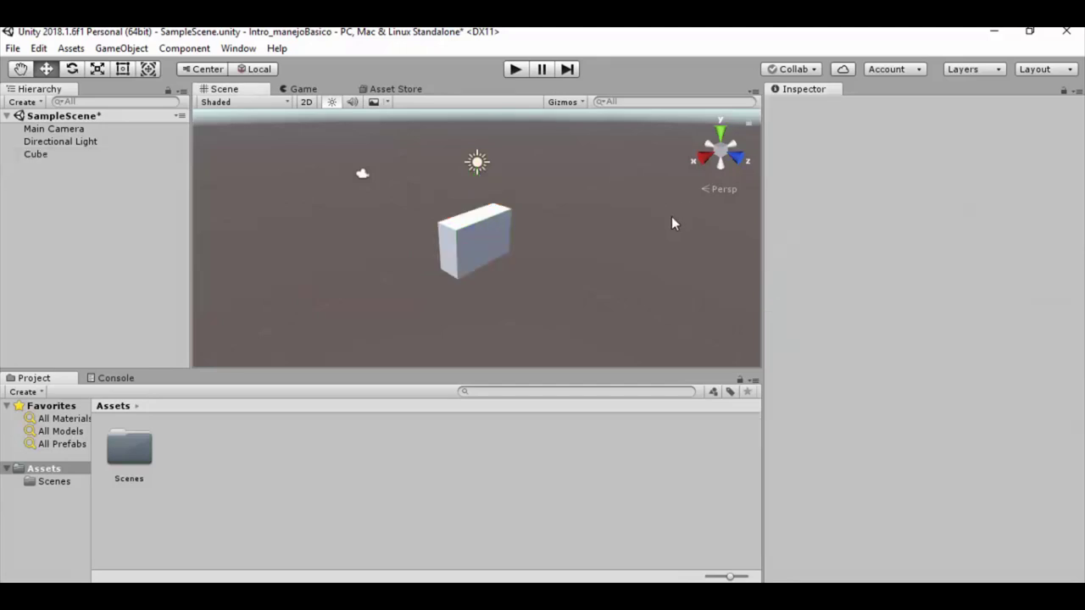
Step: Reselect the Cube, pan with the Hand tool, and Alt-orbit until sky appears above the box
click(475, 250)
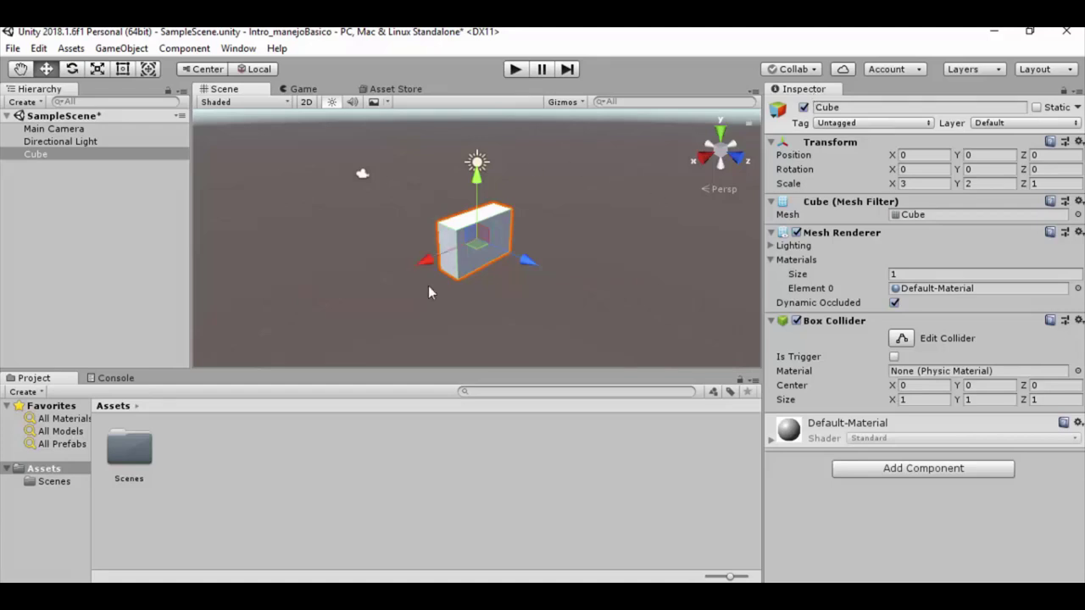
click(429, 286)
click(457, 263)
click(21, 69)
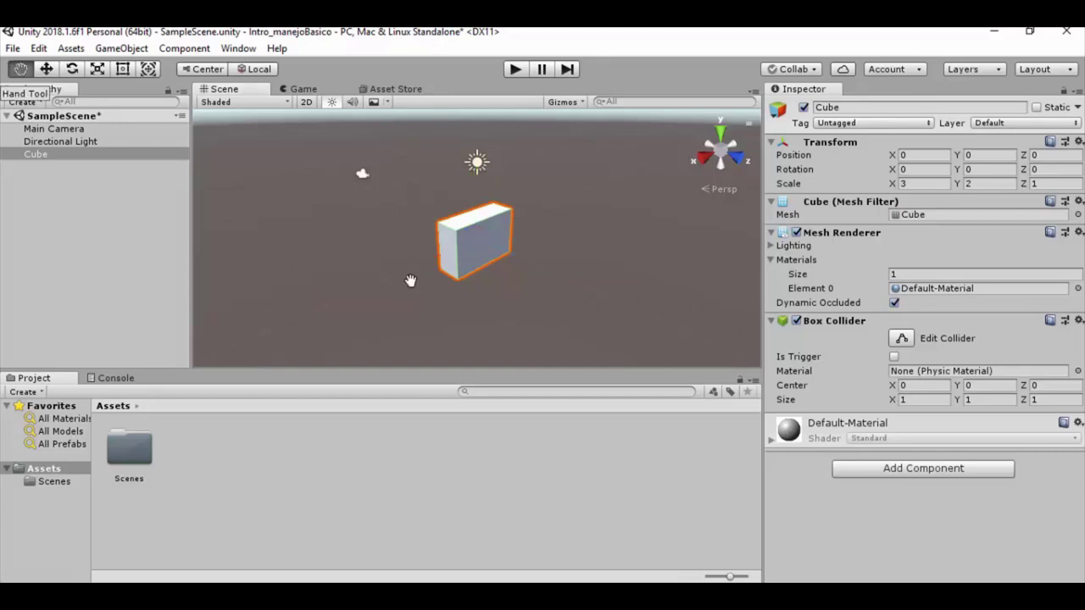
mouse_move(516, 307)
mouse_down()
mouse_move(455, 342)
mouse_move(601, 319)
mouse_up()
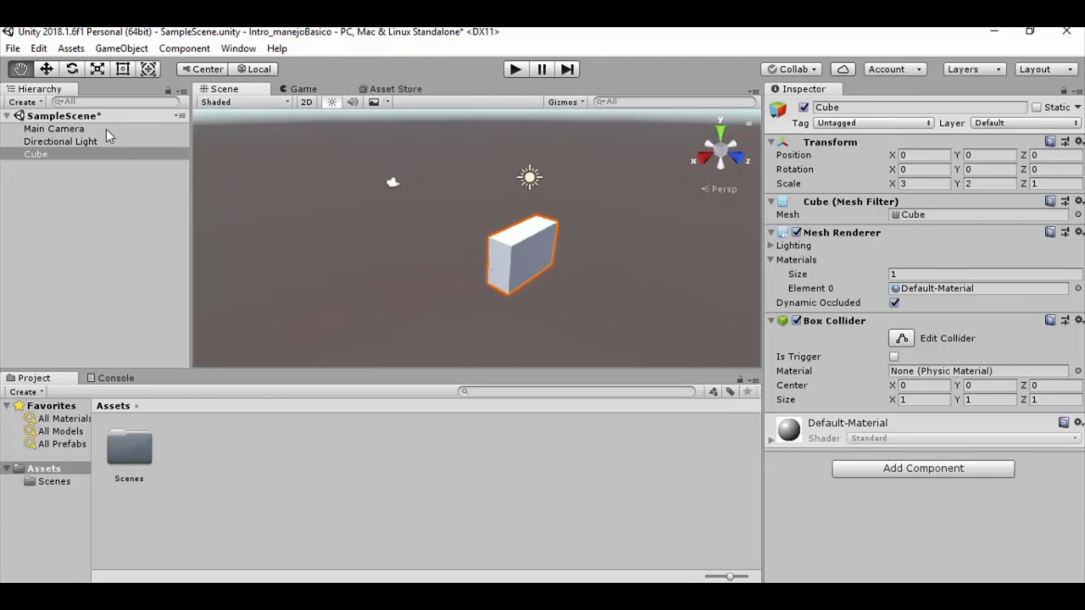
click(19, 73)
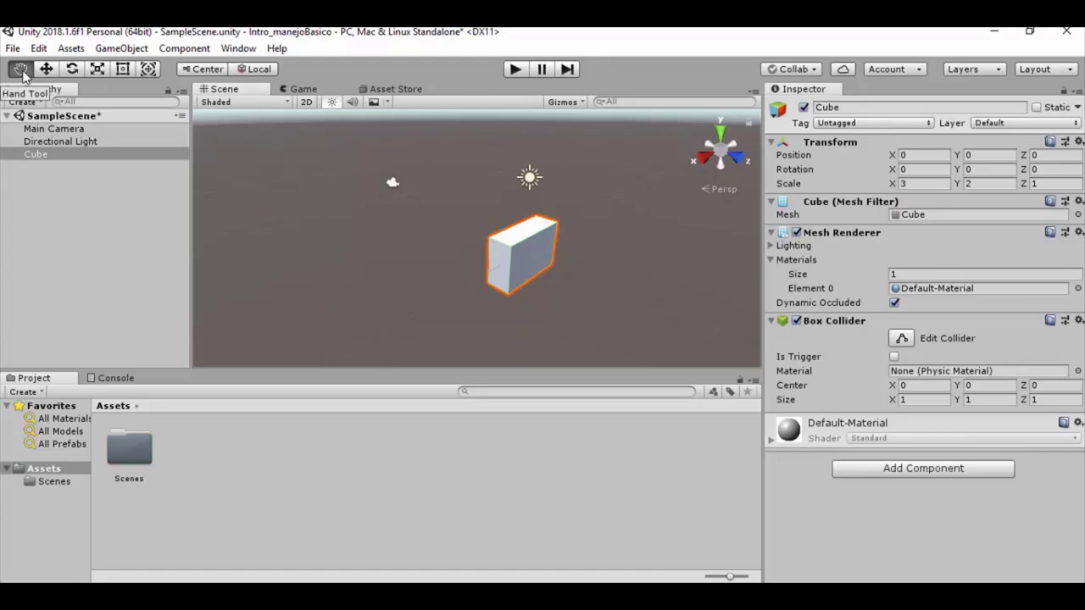
mouse_move(443, 311)
mouse_down()
mouse_move(413, 335)
mouse_move(409, 315)
mouse_up()
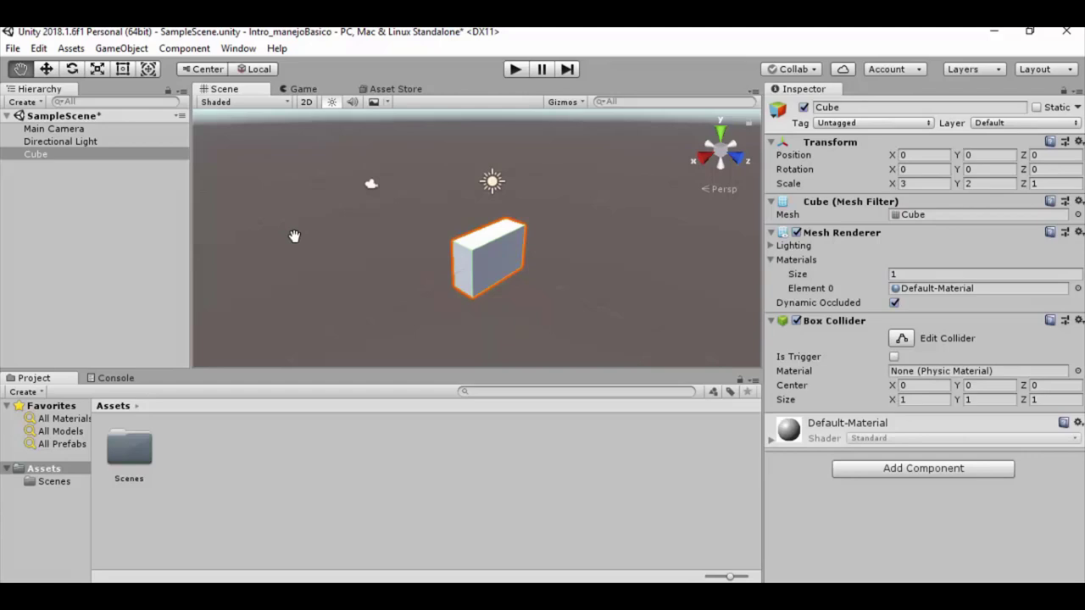
key(alt)
mouse_move(322, 272)
alt+mouse_down()
mouse_move(382, 249)
mouse_move(356, 263)
mouse_move(350, 237)
alt+mouse_up()
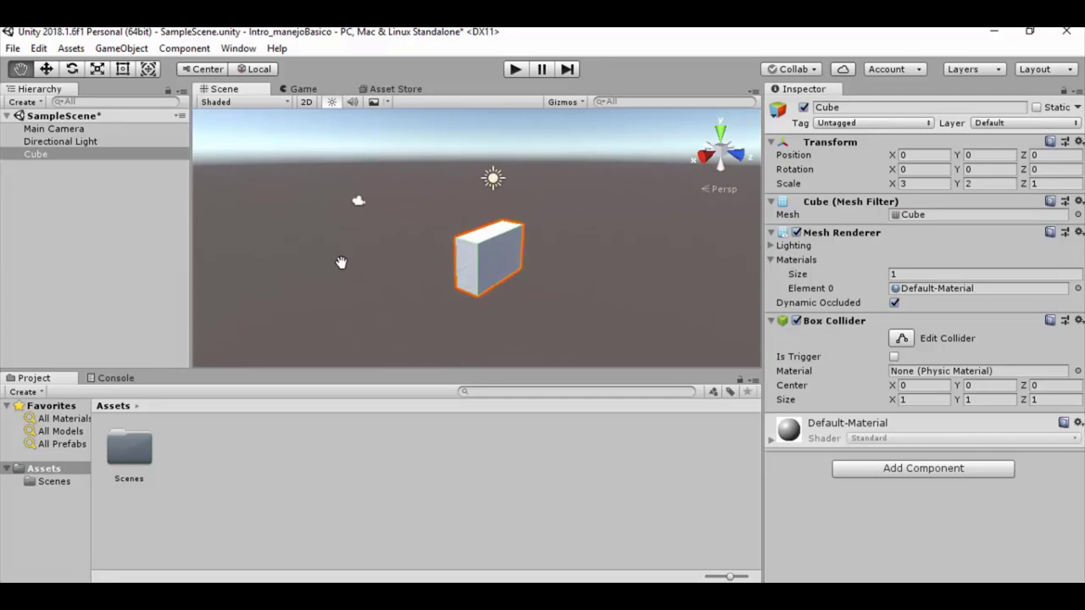
Step: Dock the Game view in the bottom panel beside Project and Console, then slightly re-orbit the Scene view
click(304, 90)
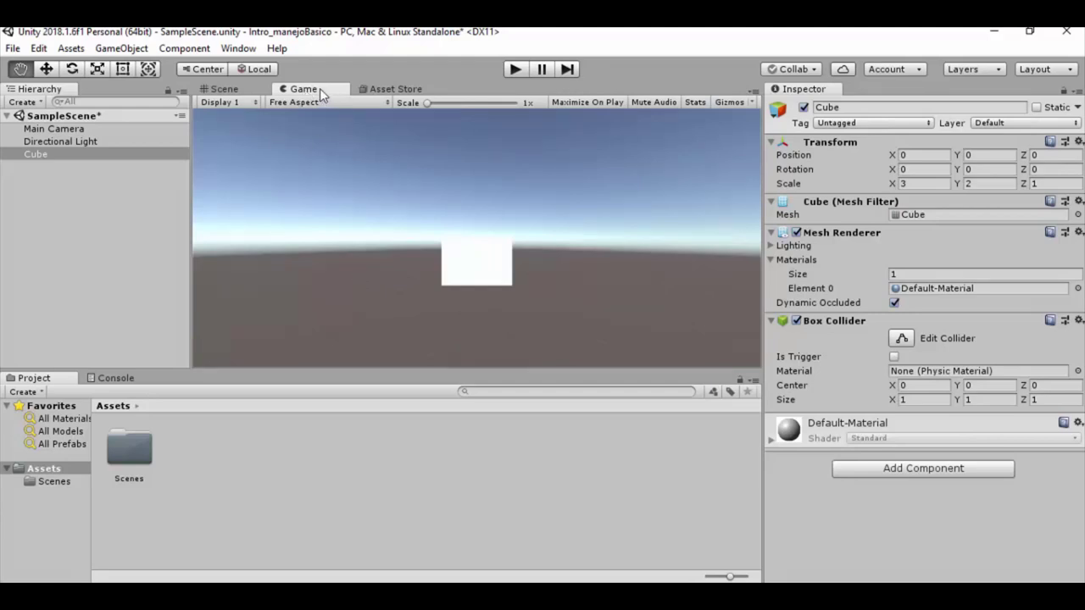
mouse_move(319, 96)
mouse_down()
mouse_move(284, 422)
mouse_move(292, 381)
mouse_up()
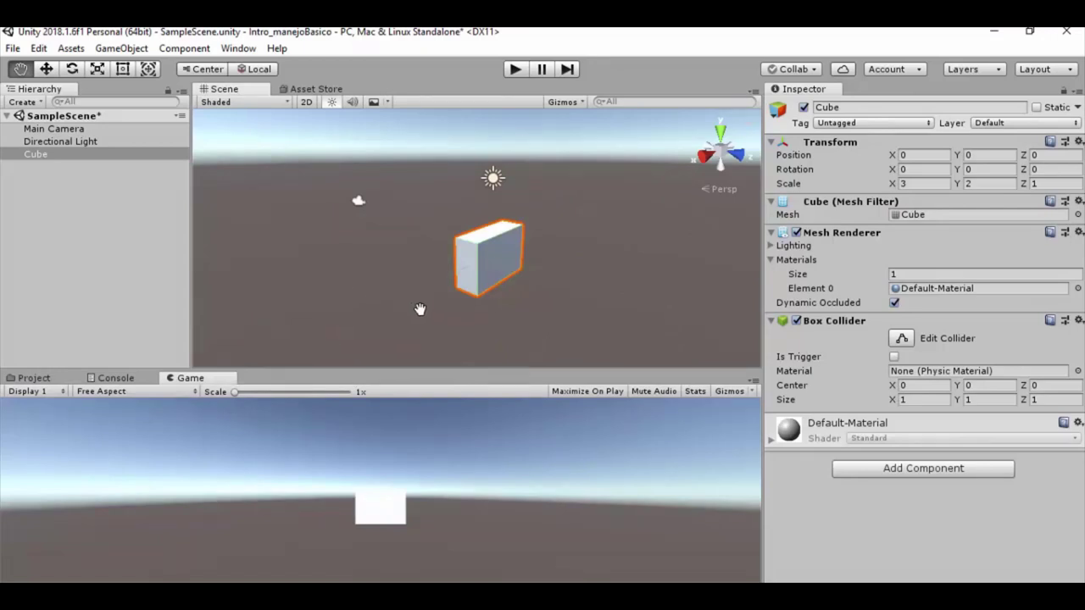
mouse_move(422, 307)
alt+mouse_down()
mouse_move(407, 308)
mouse_move(481, 304)
alt+mouse_up()
alt+drag(464, 300, 446, 296)
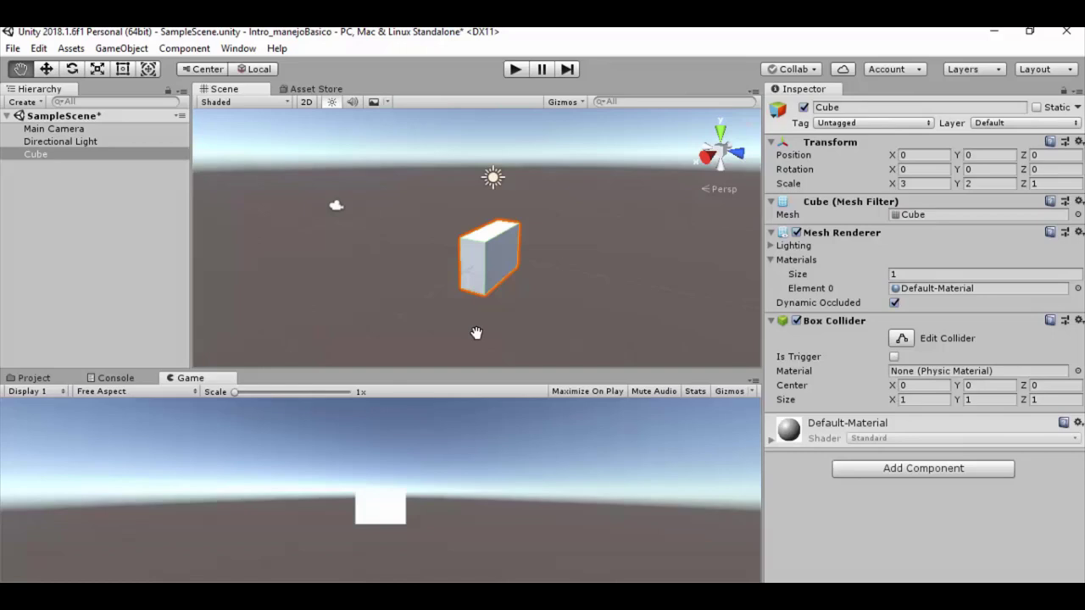
Step: Pan the Scene view and zoom in and out to frame the box closely
drag(427, 322, 427, 310)
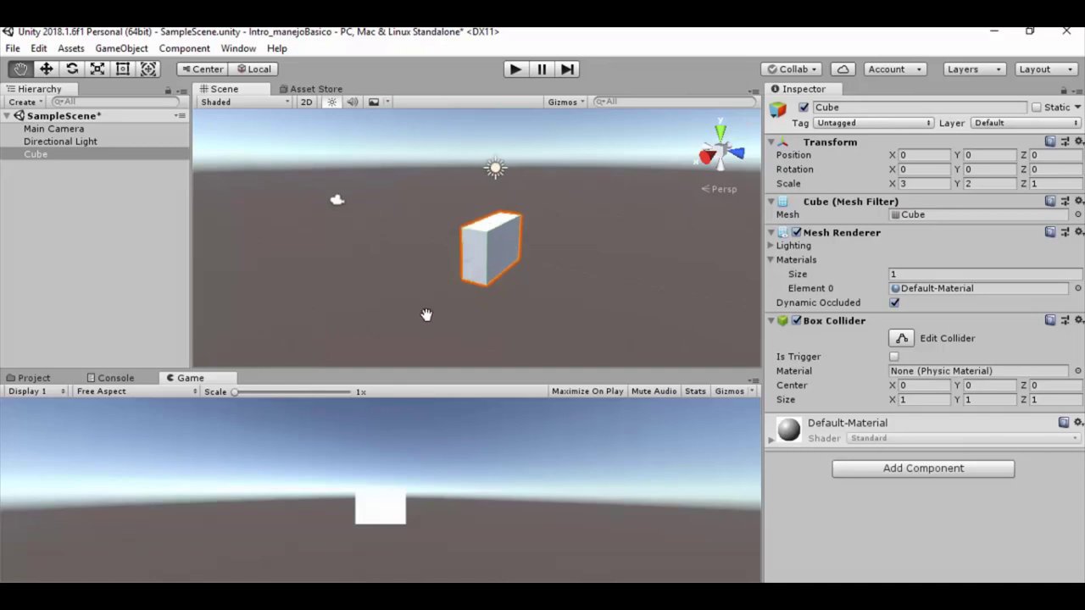
scroll(427, 315, up, 1)
scroll(426, 315, up, 1)
scroll(427, 315, down, 1)
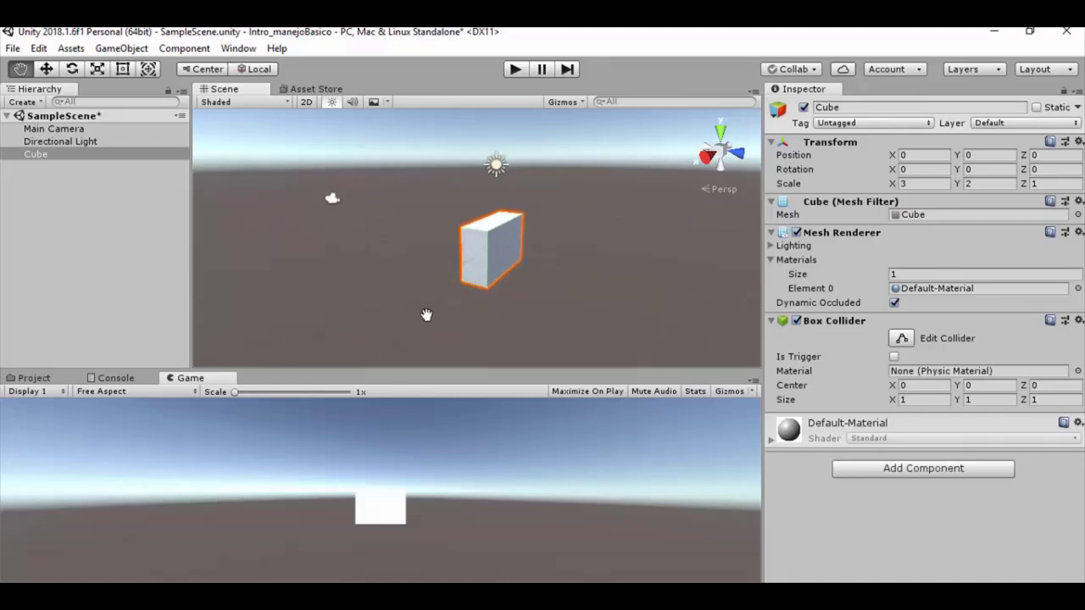
scroll(427, 316, down, 1)
scroll(427, 315, down, 1)
scroll(426, 315, down, 1)
scroll(427, 316, down, 2)
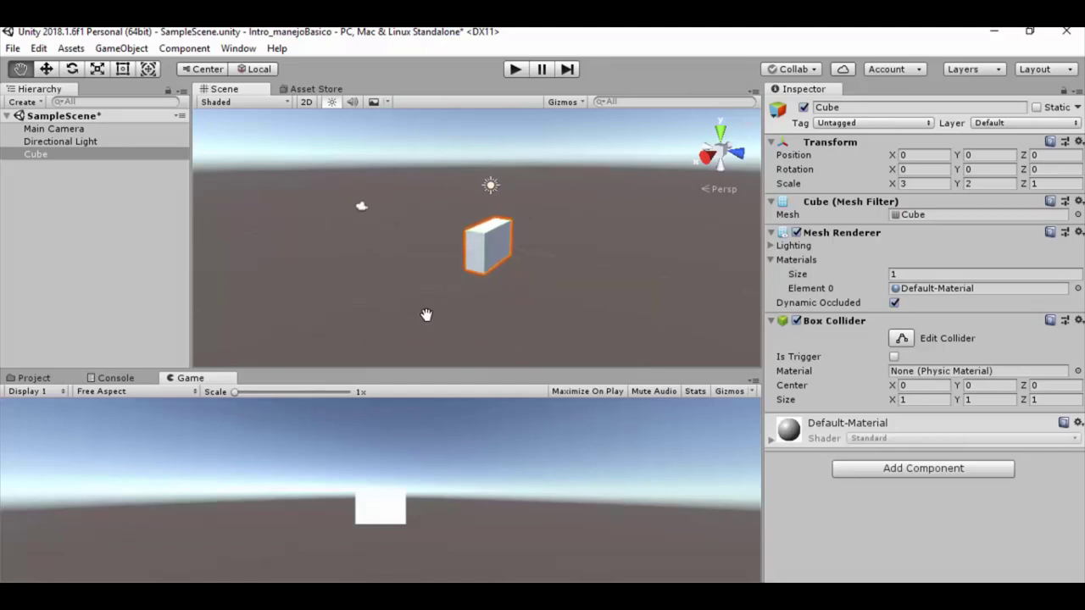
scroll(427, 315, up, 1)
scroll(426, 315, up, 2)
scroll(426, 316, up, 1)
scroll(427, 315, up, 1)
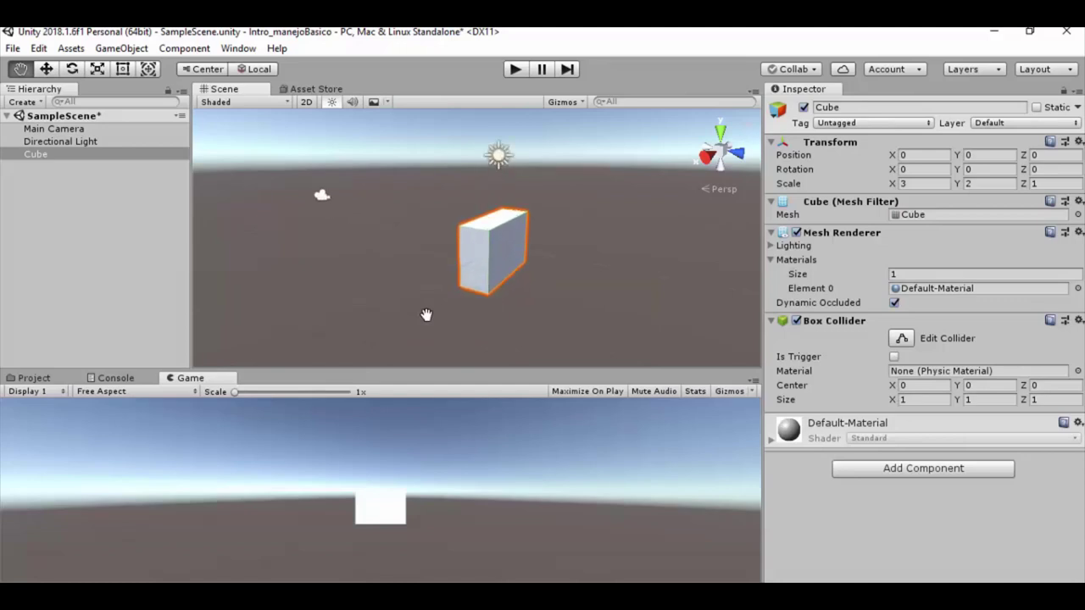
scroll(426, 315, down, 1)
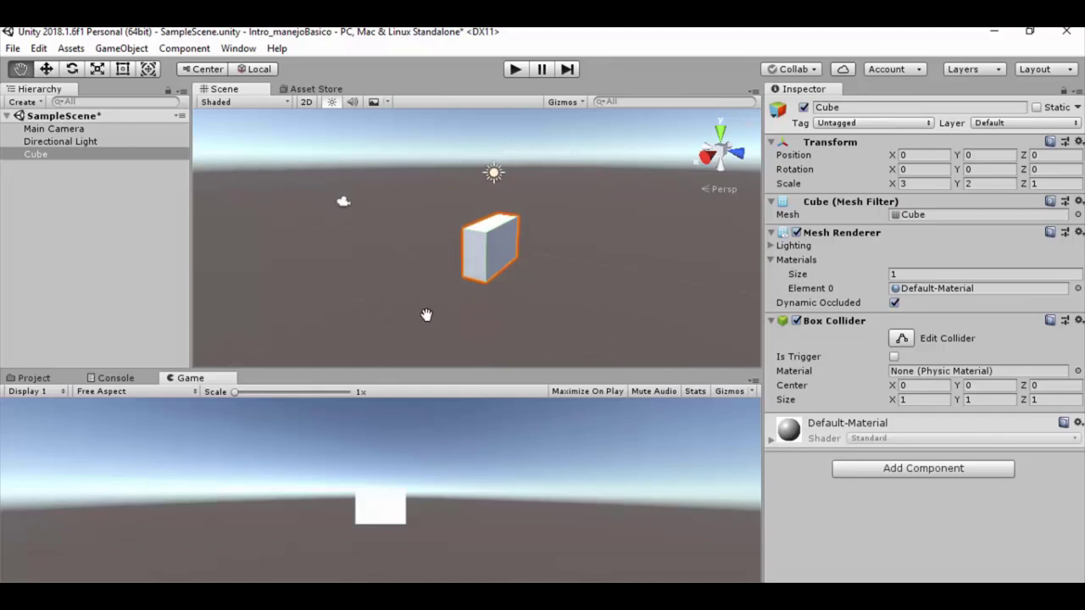
scroll(426, 315, up, 1)
scroll(427, 315, up, 2)
scroll(427, 315, up, 1)
scroll(426, 316, down, 1)
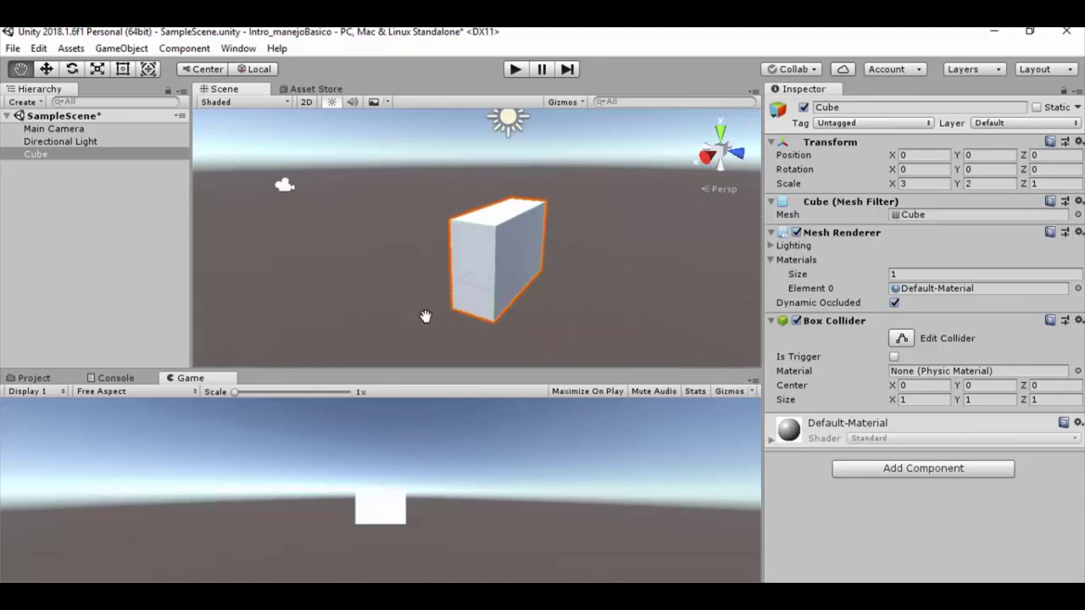
scroll(426, 316, down, 1)
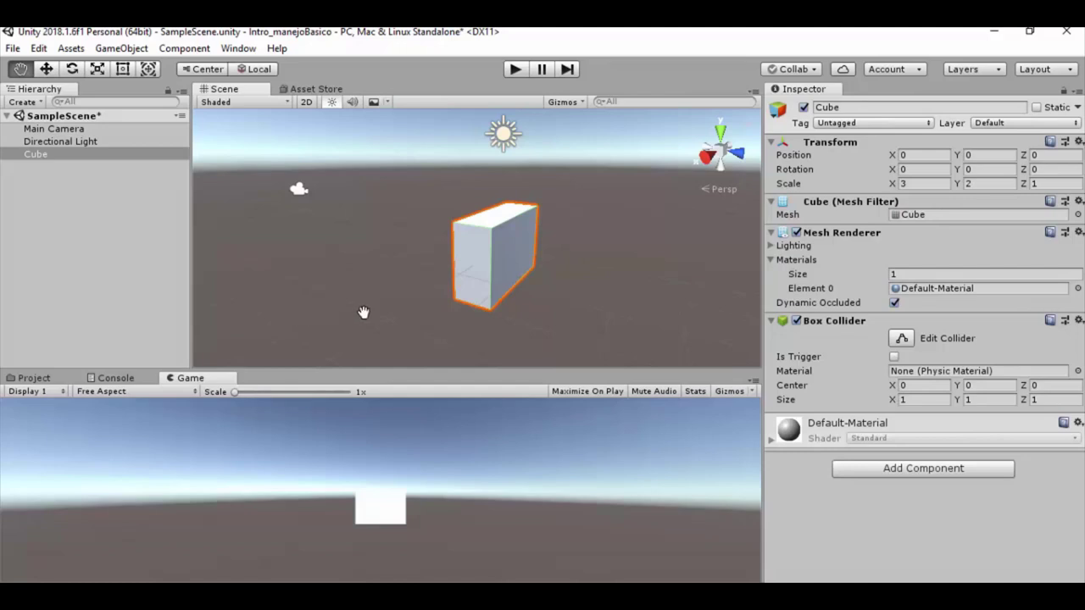
mouse_move(363, 313)
mouse_down()
mouse_move(398, 282)
mouse_move(382, 304)
mouse_up()
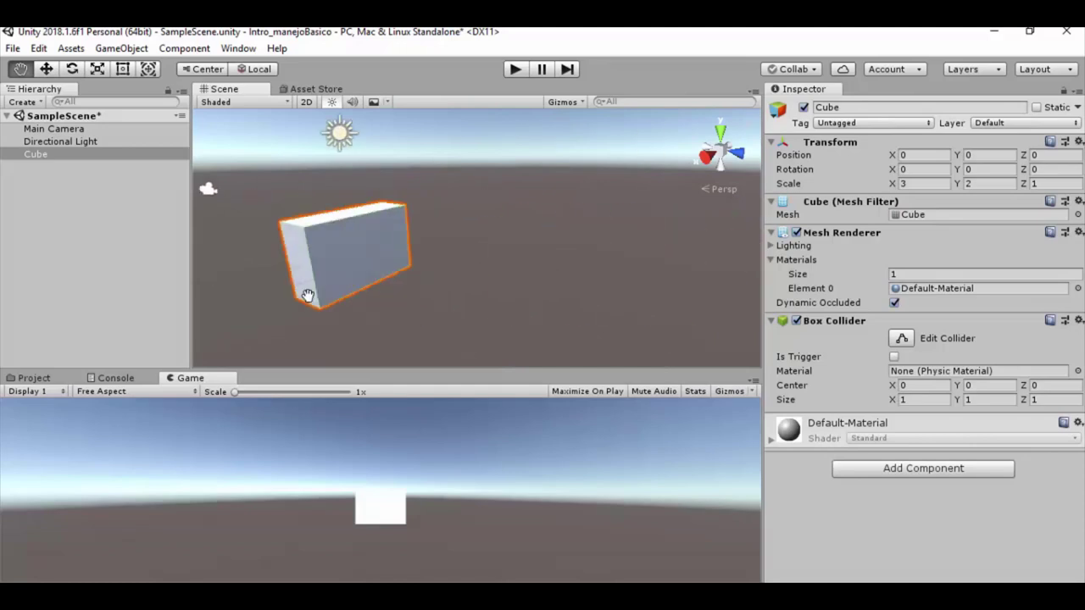
mouse_move(383, 304)
mouse_down()
mouse_move(398, 302)
mouse_move(381, 307)
mouse_up()
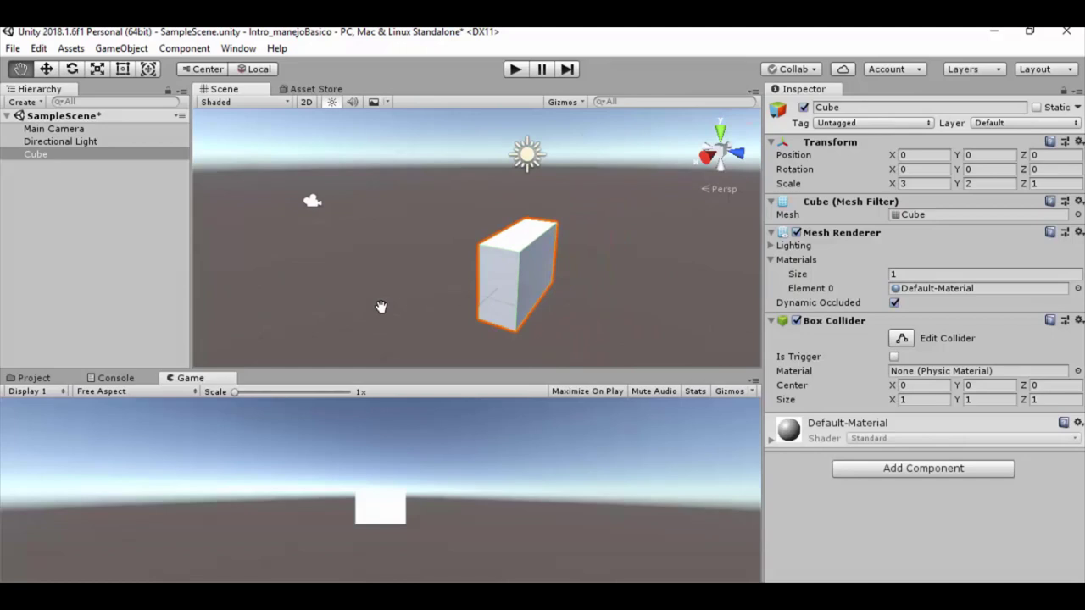
Step: With the Move tool, drag the Cube up to Y 0.69 and across to -0.3, 0.69, -0.17
click(46, 69)
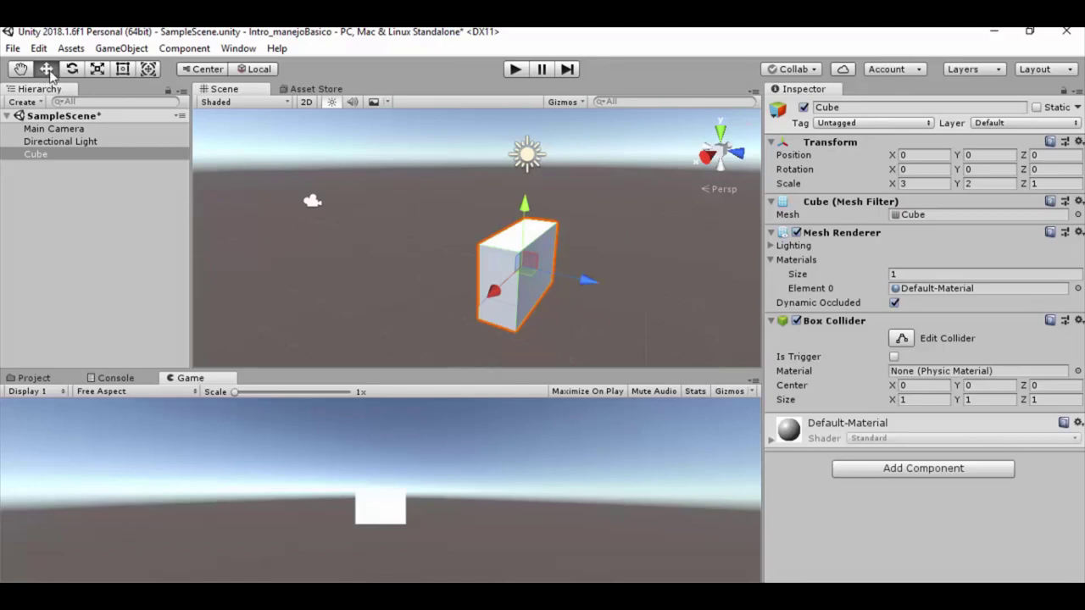
ctrl+click(499, 259)
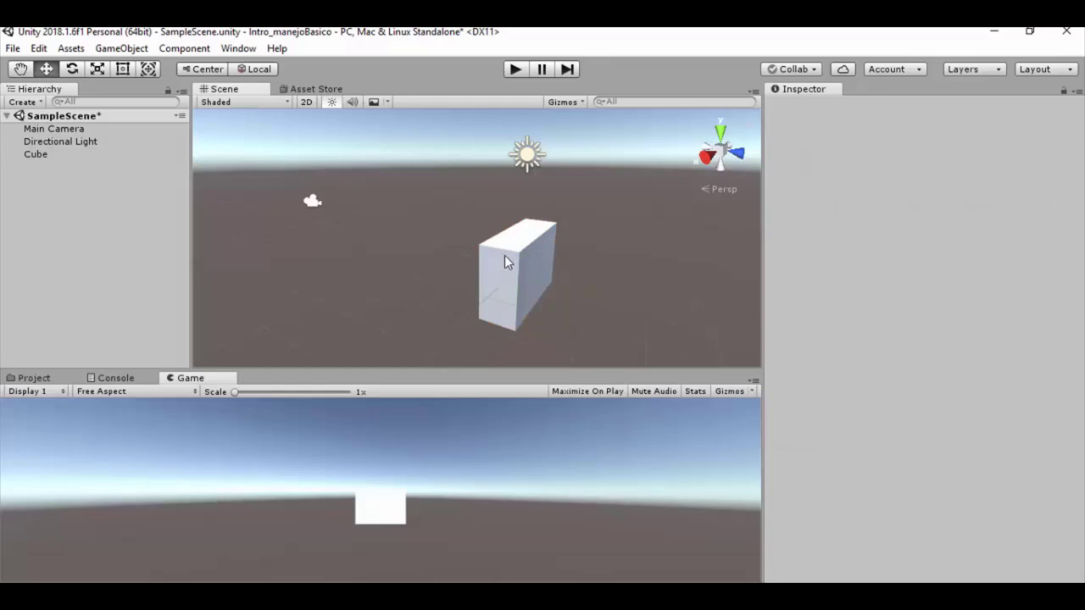
click(505, 262)
drag(526, 228, 520, 217)
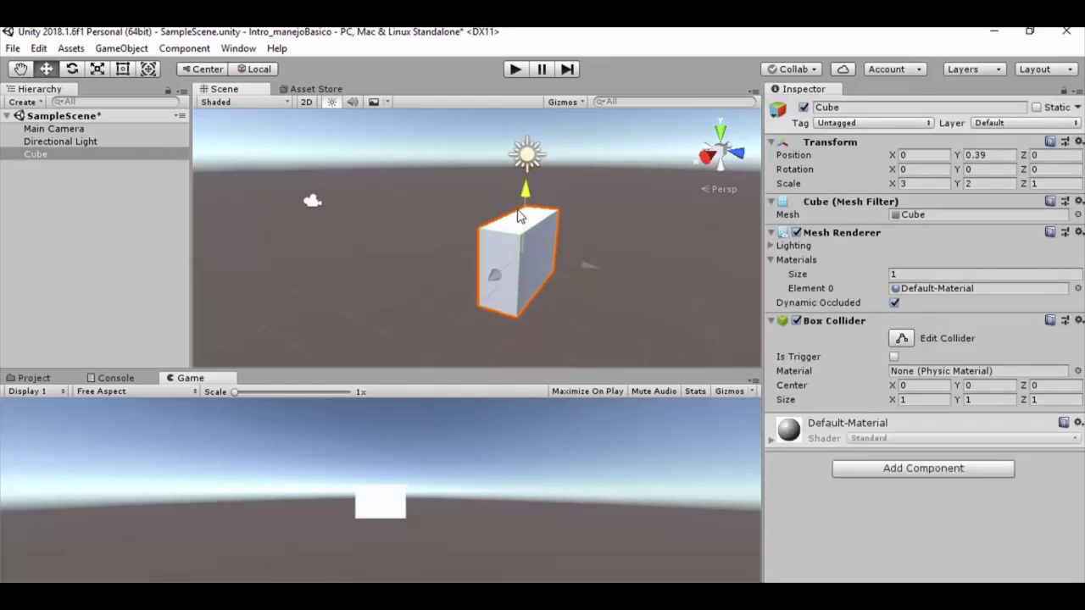
drag(519, 216, 520, 207)
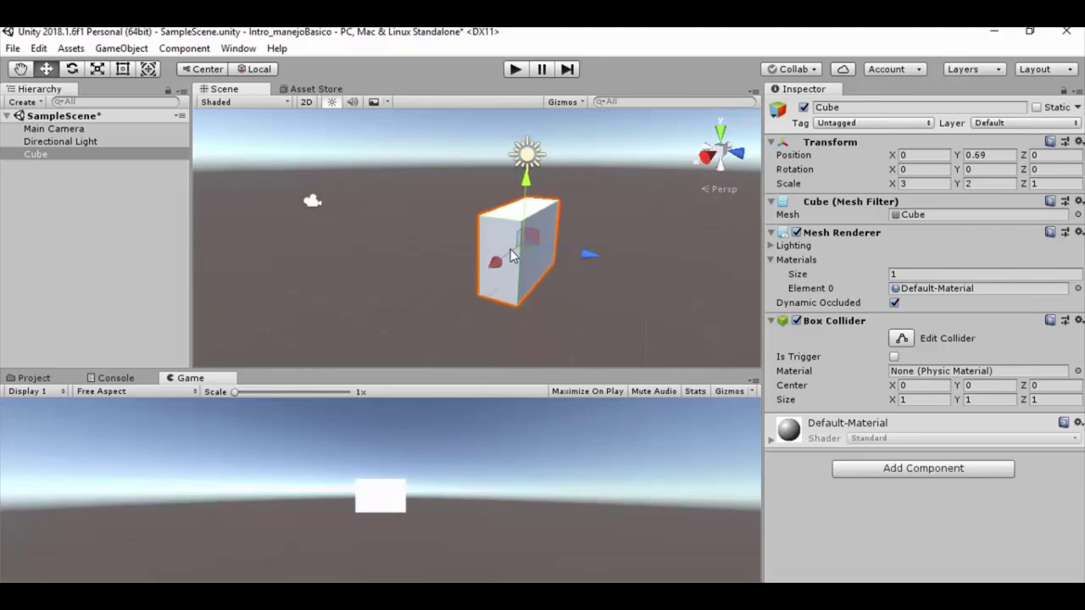
mouse_move(501, 267)
mouse_down()
mouse_move(616, 258)
mouse_move(592, 263)
mouse_up()
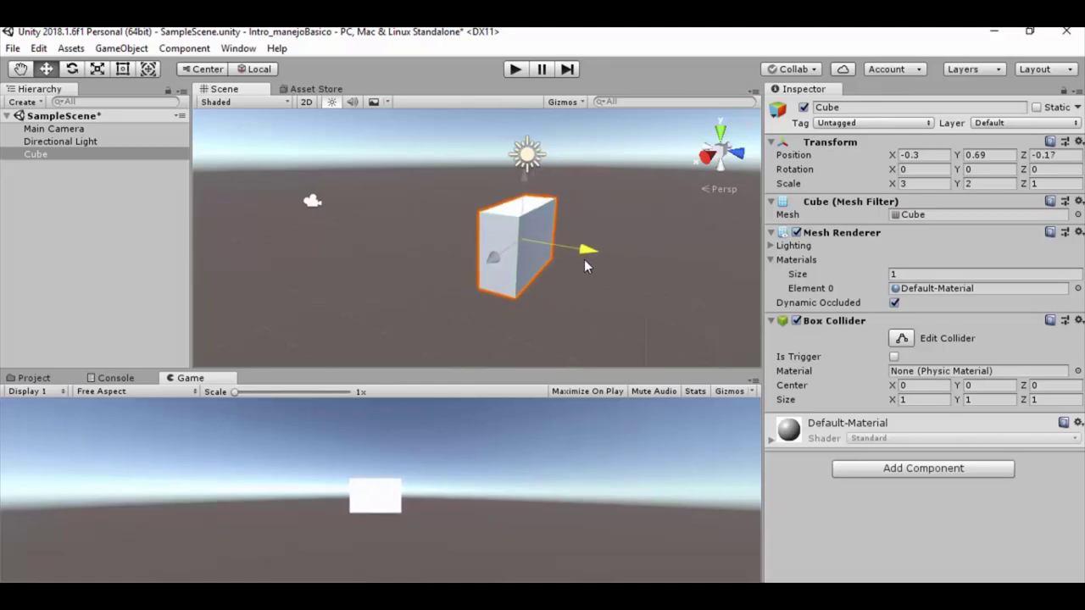
drag(591, 264, 585, 257)
click(564, 295)
click(519, 275)
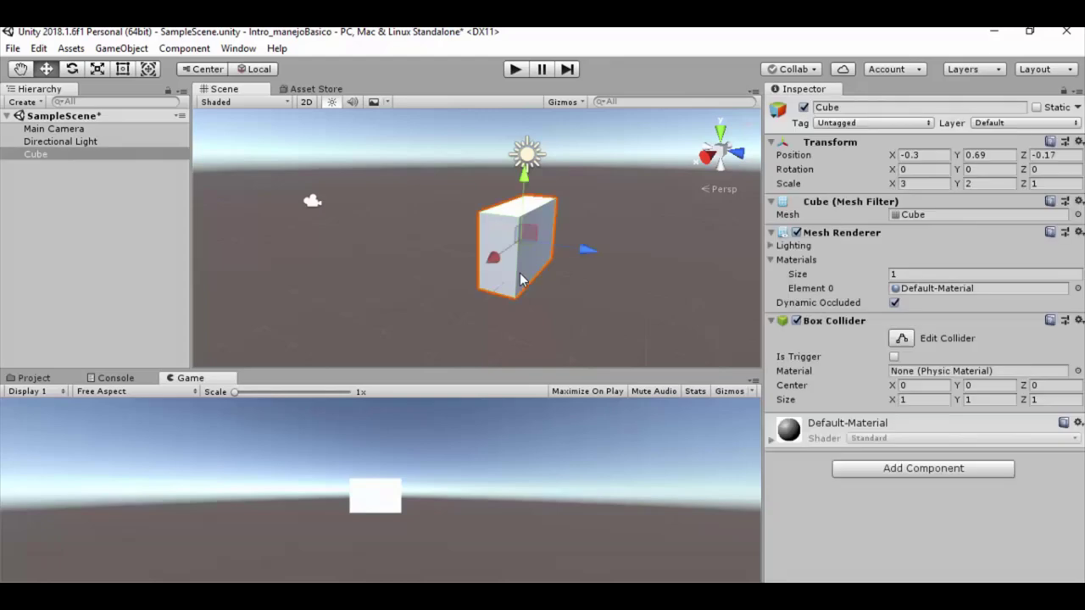
click(314, 201)
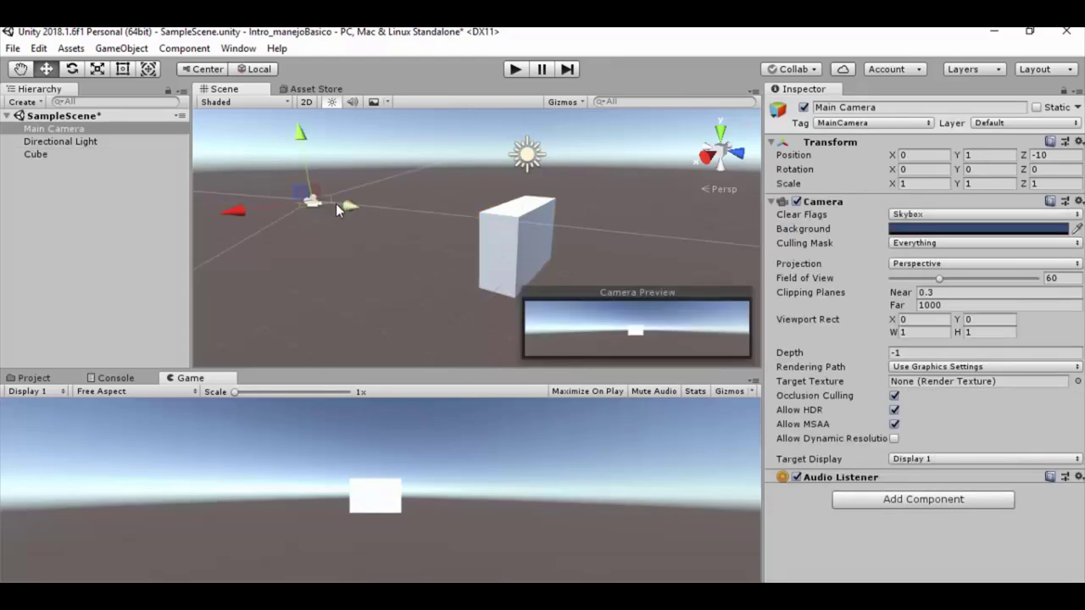
Step: Move the Main Camera closer, lower and sideways to -0.43, 0.57, -5.97, centring the cube
mouse_move(335, 203)
mouse_down()
mouse_move(391, 227)
mouse_move(378, 221)
mouse_move(387, 220)
mouse_move(370, 154)
mouse_up()
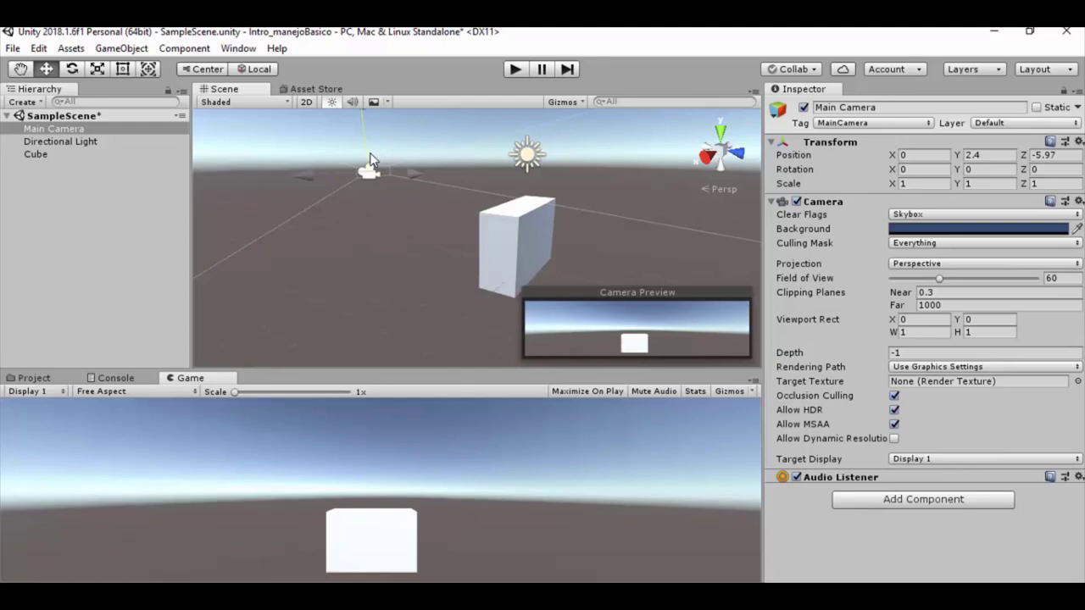
mouse_move(371, 159)
mouse_down()
mouse_move(371, 221)
mouse_move(370, 195)
mouse_up()
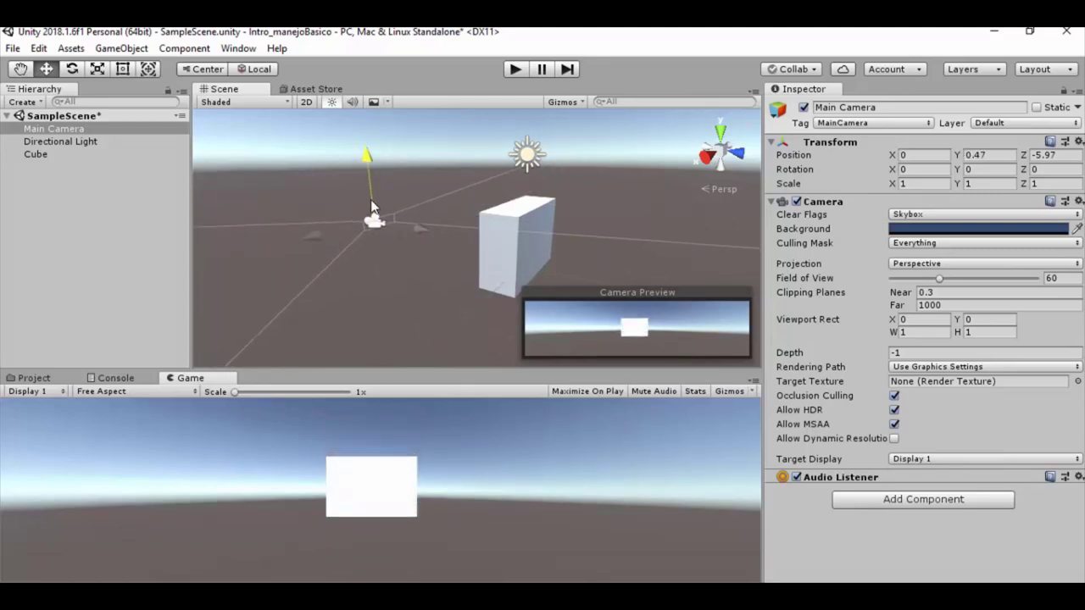
mouse_move(330, 230)
mouse_down()
mouse_move(323, 238)
mouse_move(339, 230)
mouse_up()
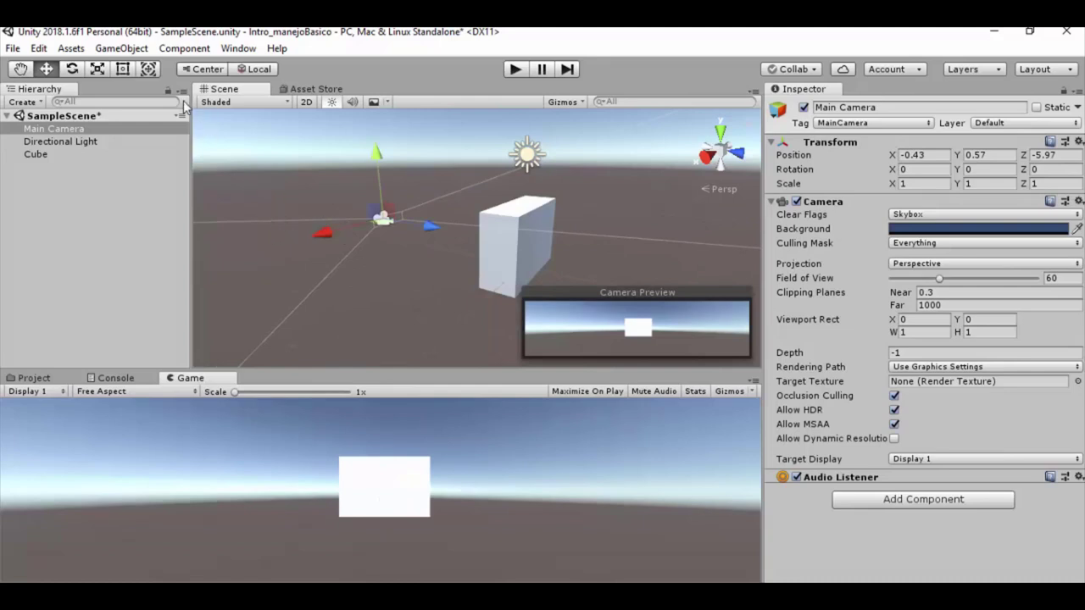
Step: Rotate the Main Camera to 15.579, 26.208, -0.186 so the cube appears angled
click(71, 72)
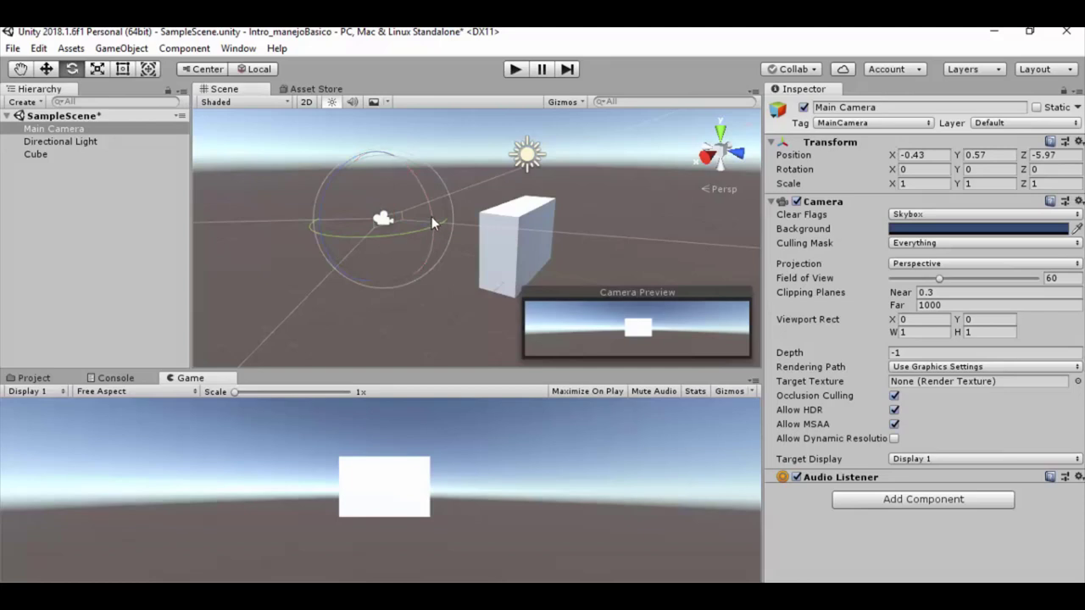
mouse_move(433, 223)
mouse_down()
mouse_move(421, 198)
mouse_move(429, 249)
mouse_move(400, 277)
mouse_move(410, 254)
mouse_move(389, 276)
mouse_move(414, 201)
mouse_move(412, 268)
mouse_move(413, 252)
mouse_move(398, 256)
mouse_move(434, 244)
mouse_move(443, 225)
mouse_move(370, 248)
mouse_move(383, 245)
mouse_up()
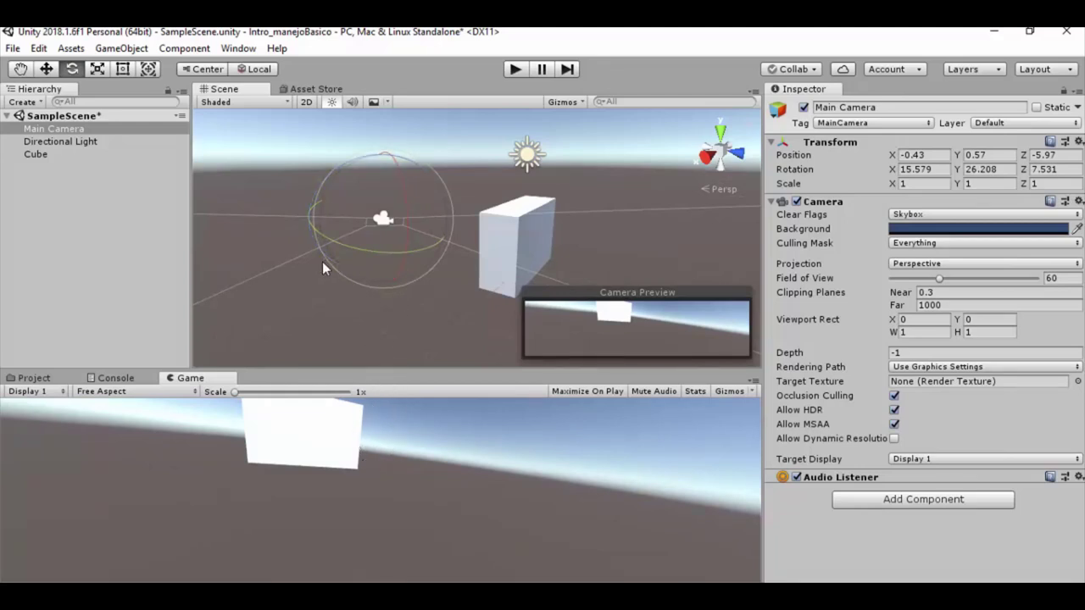
mouse_move(327, 257)
mouse_down()
mouse_move(316, 242)
mouse_move(336, 285)
mouse_move(374, 298)
mouse_move(338, 286)
mouse_move(333, 272)
mouse_up()
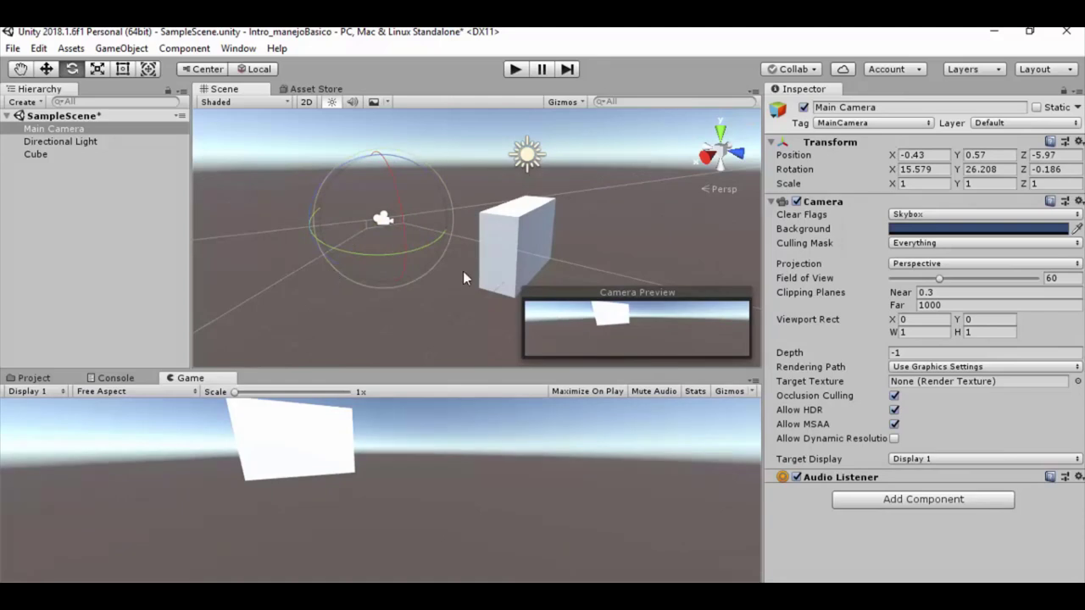
Step: Reset the Main Camera's position to 0, 0, 0
click(930, 158)
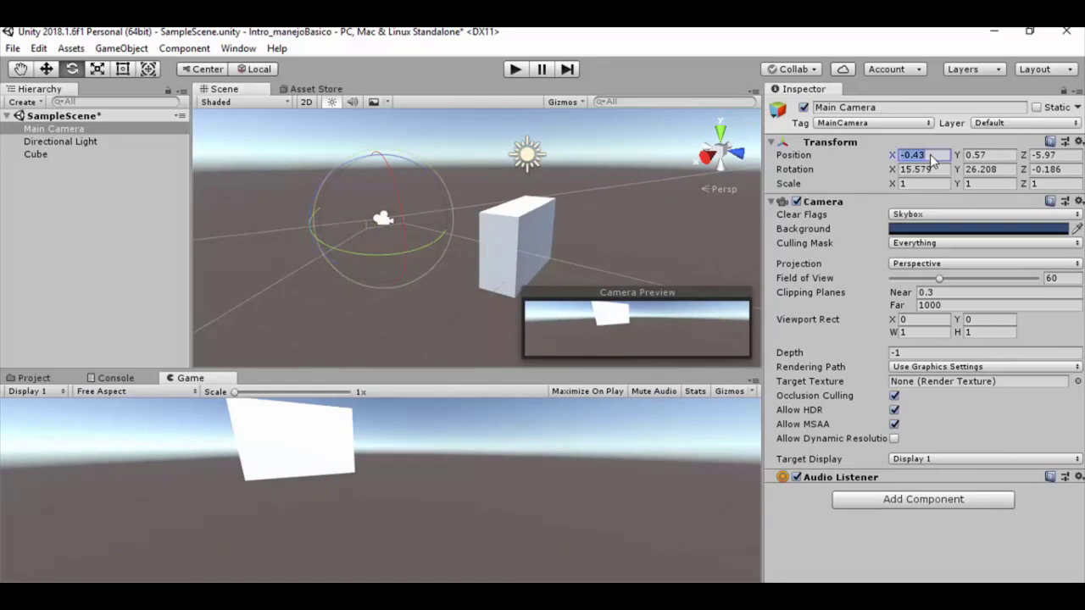
text(0)
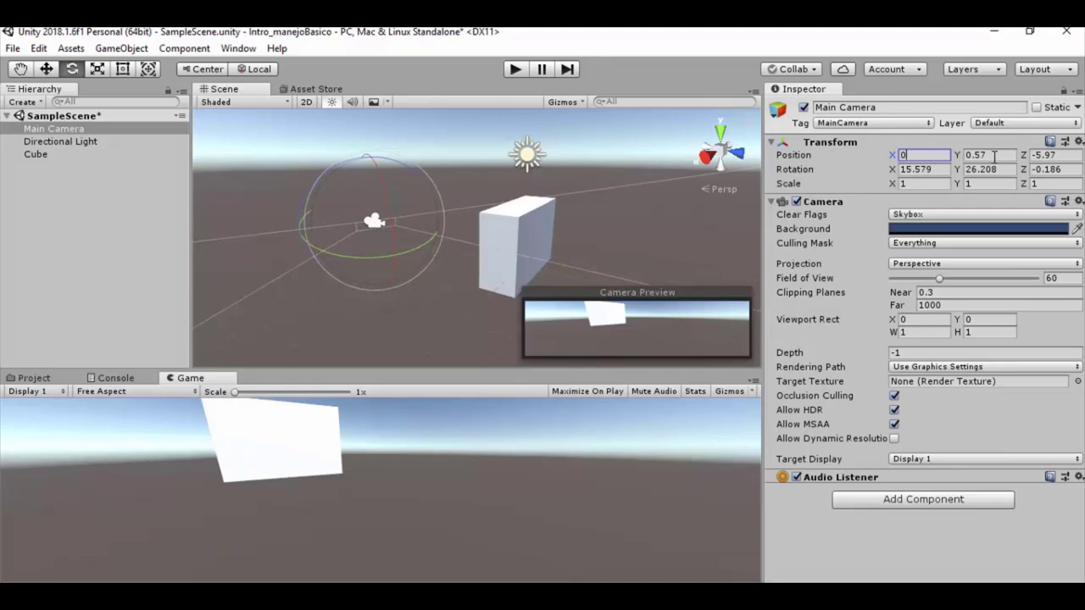
click(994, 157)
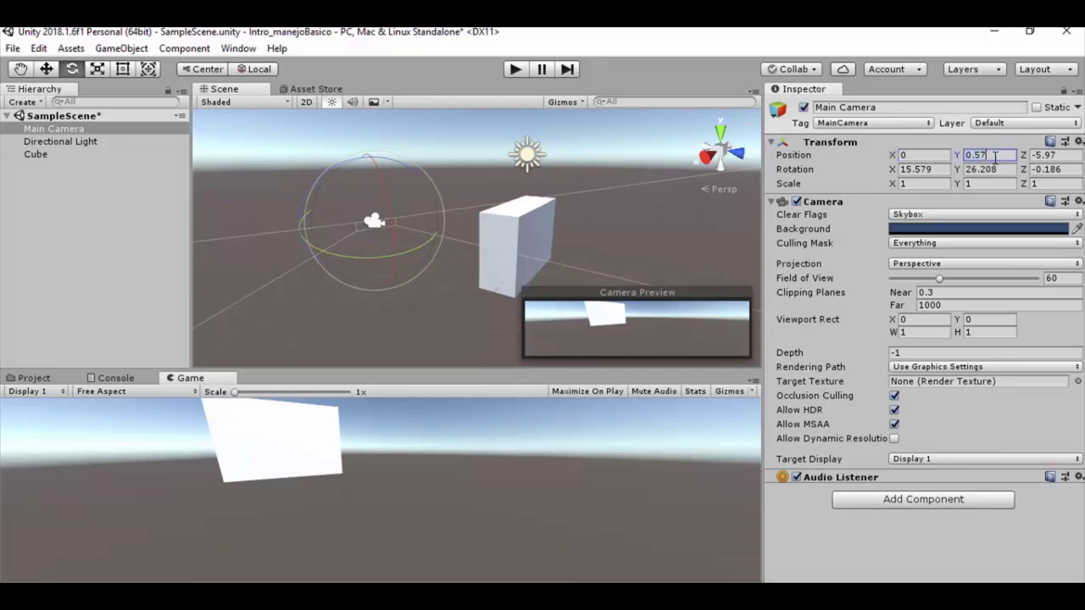
text(0)
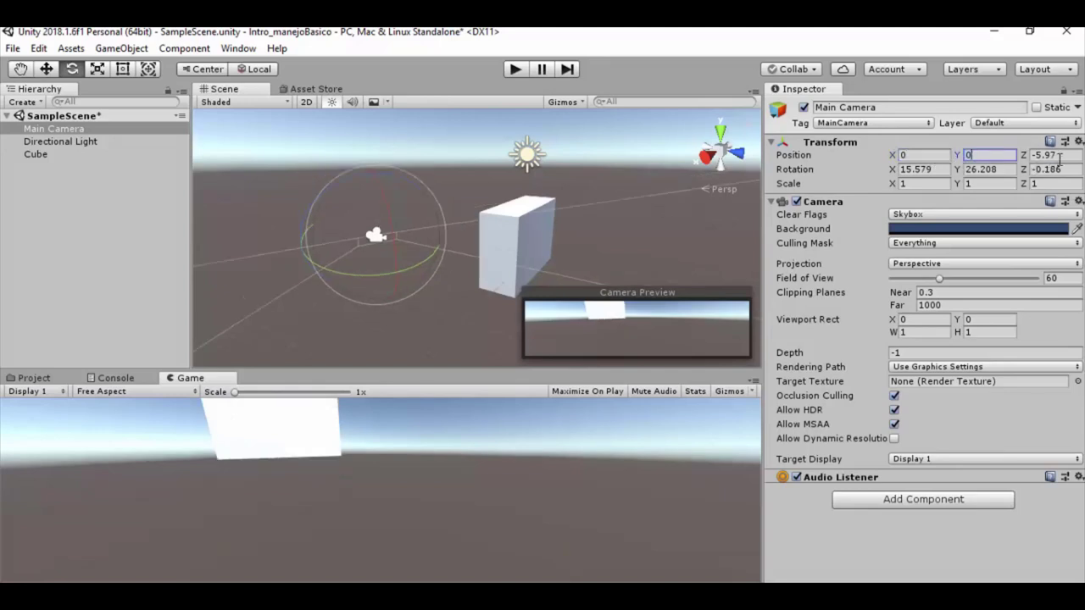
click(1040, 157)
text(0)
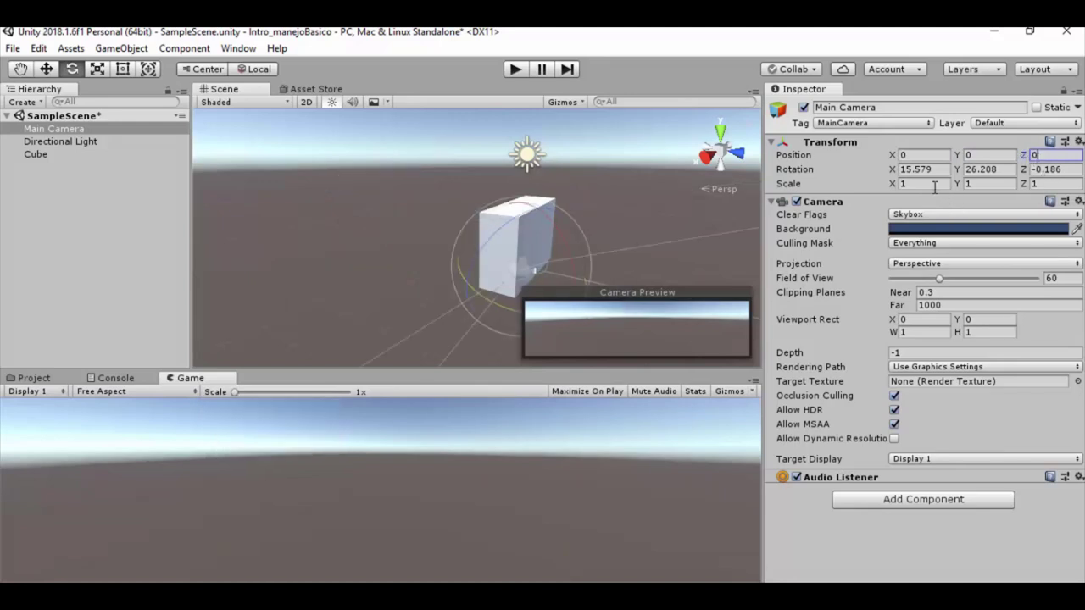
click(931, 169)
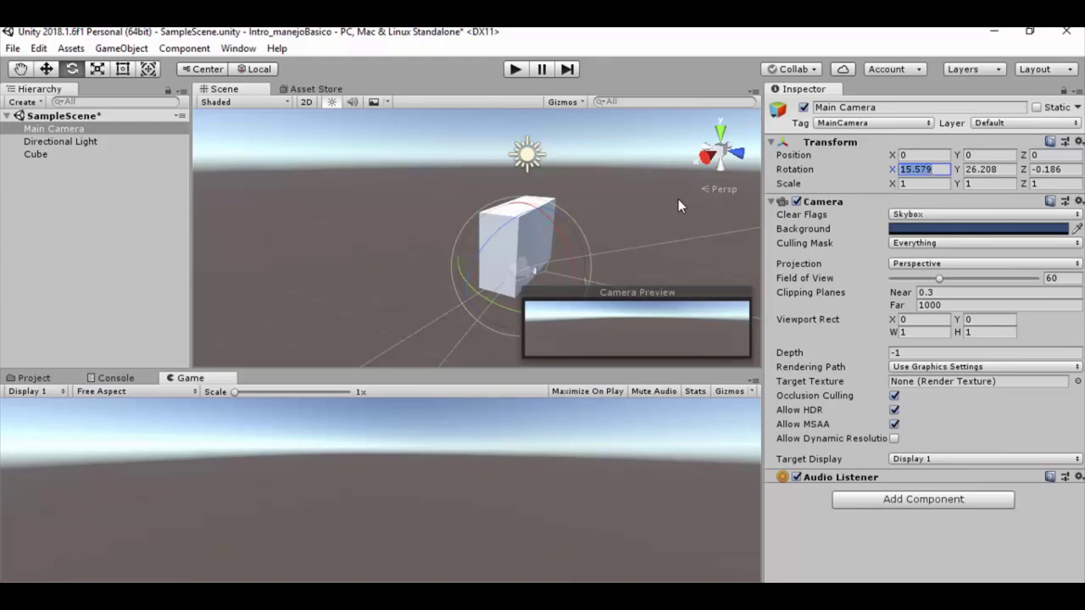
Step: Move the Main Camera back out to about 1.09, 0.86, -4.03 facing the cube
click(247, 215)
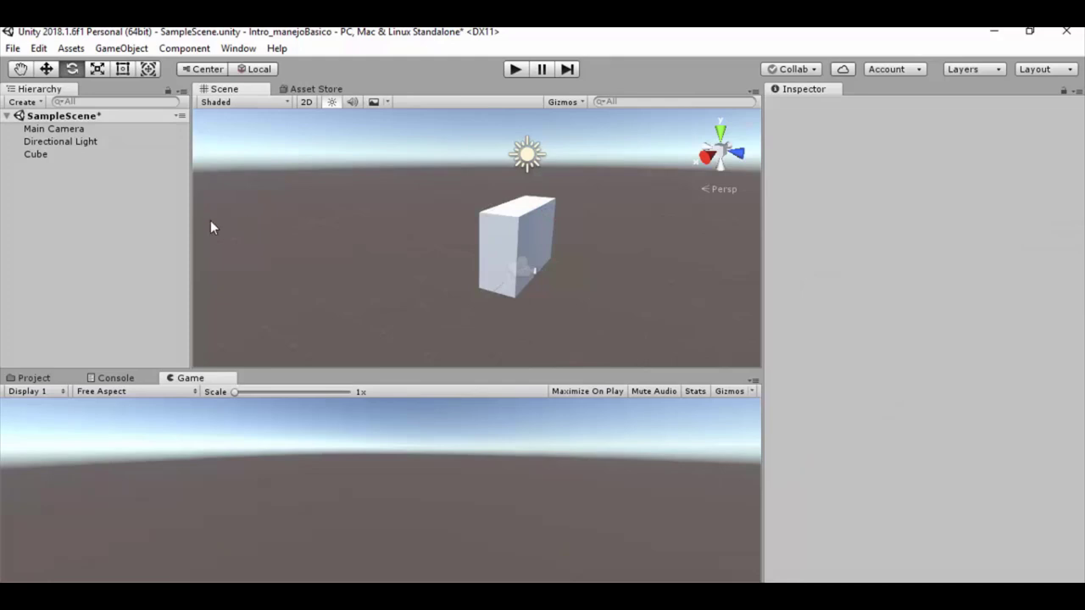
click(512, 248)
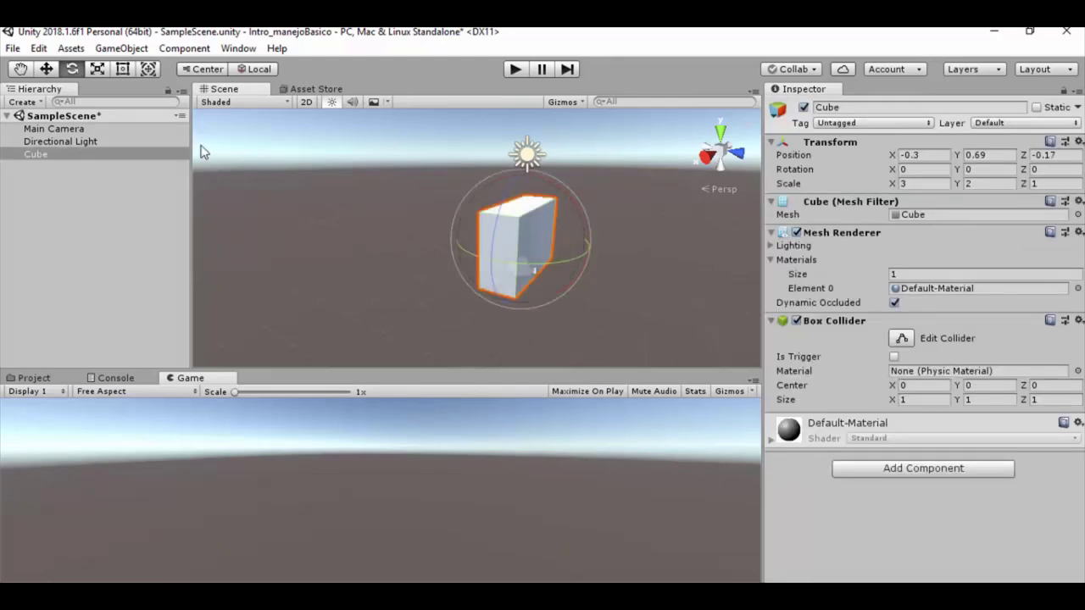
click(48, 71)
click(70, 129)
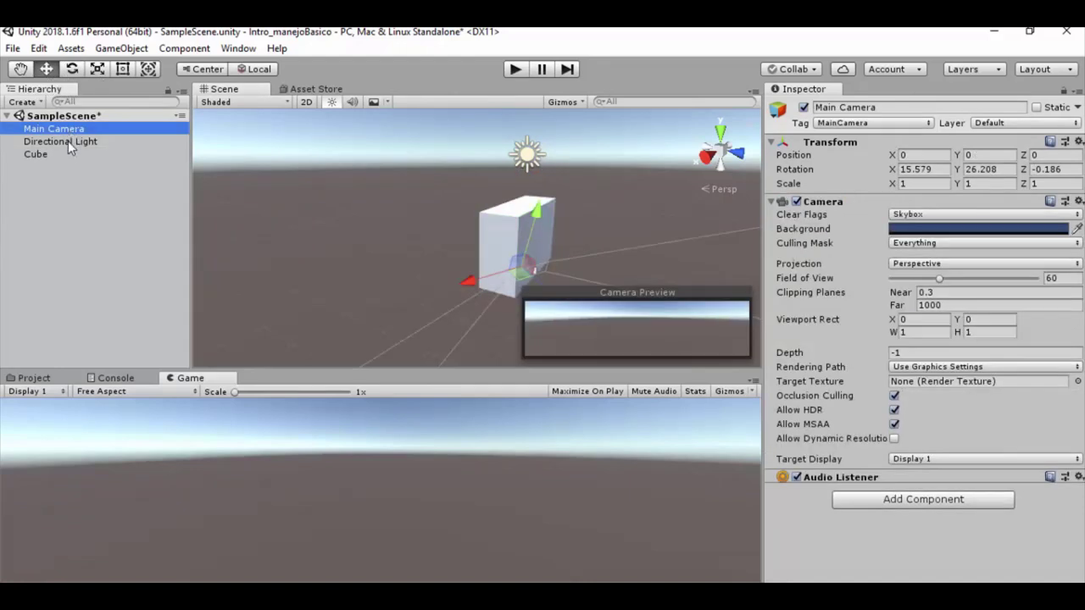
drag(518, 267, 387, 228)
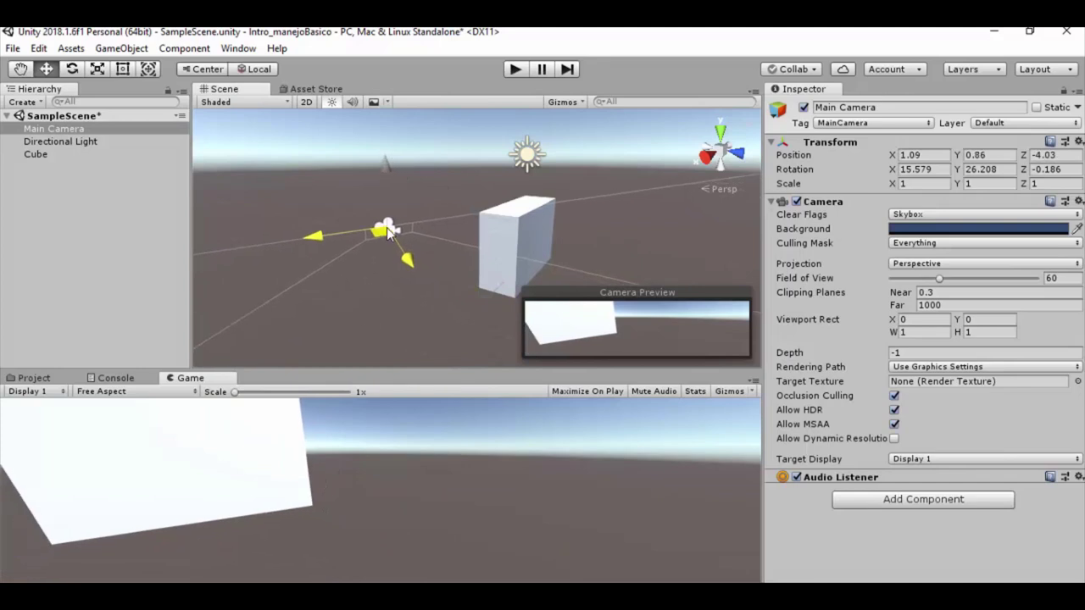
click(416, 288)
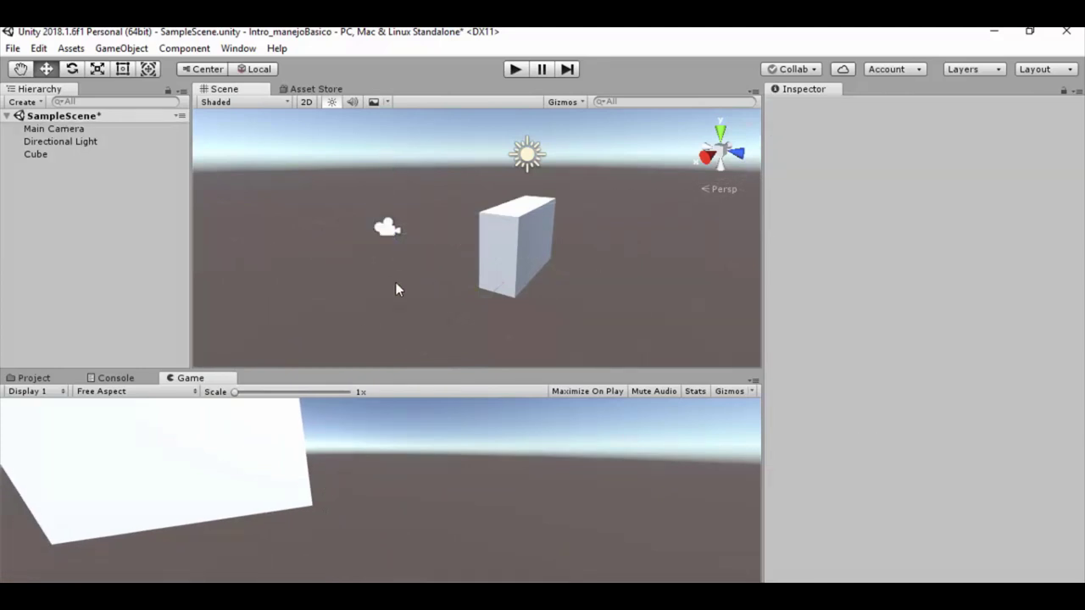
Step: Select the Directional Light and open the colour picker for its FFF4D6 light colour
click(519, 252)
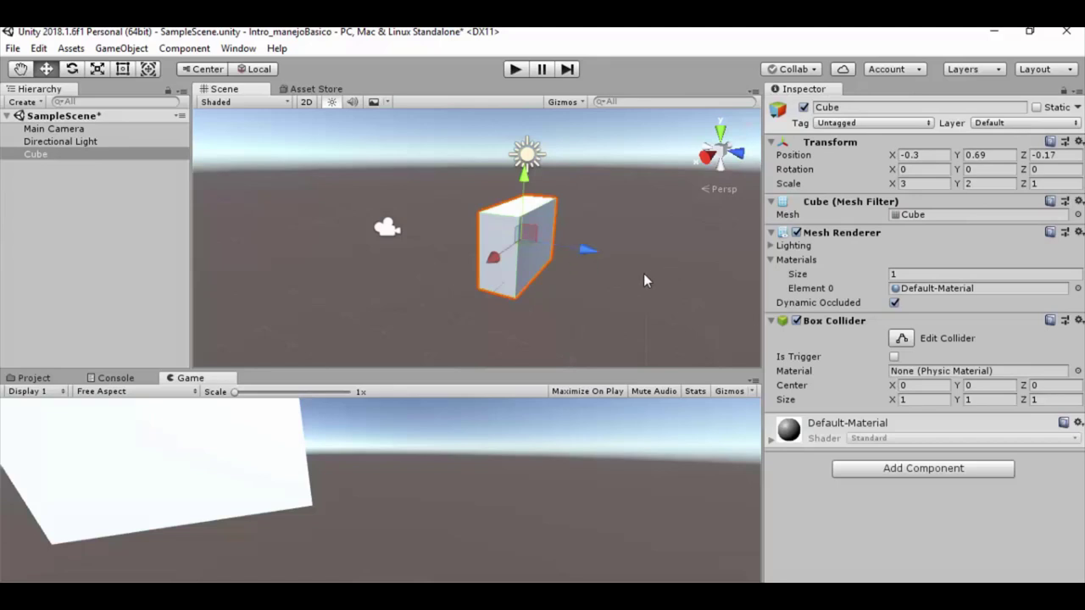
click(530, 157)
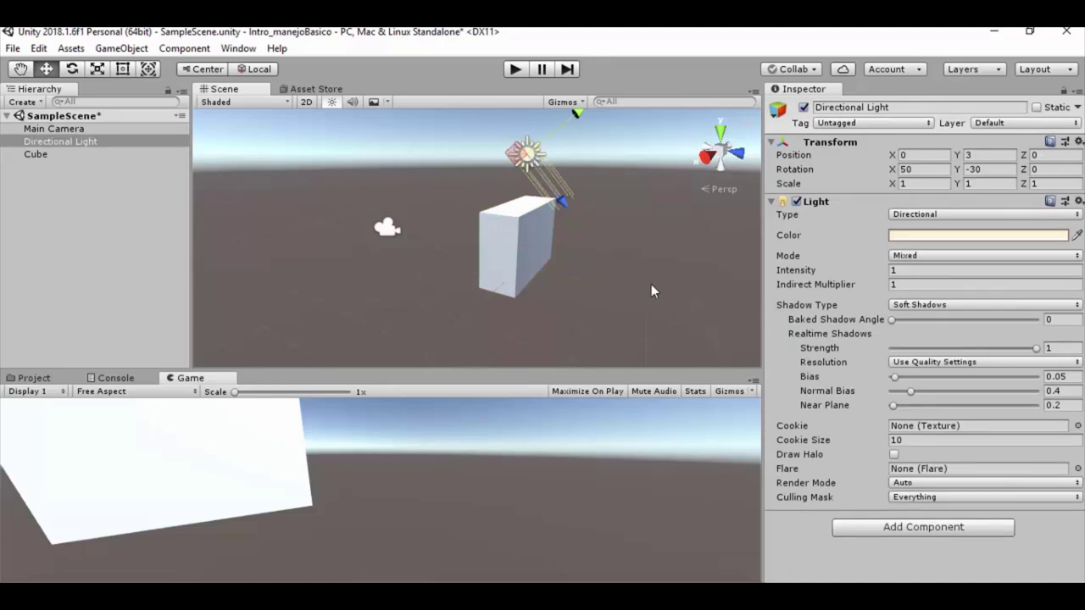
click(1006, 239)
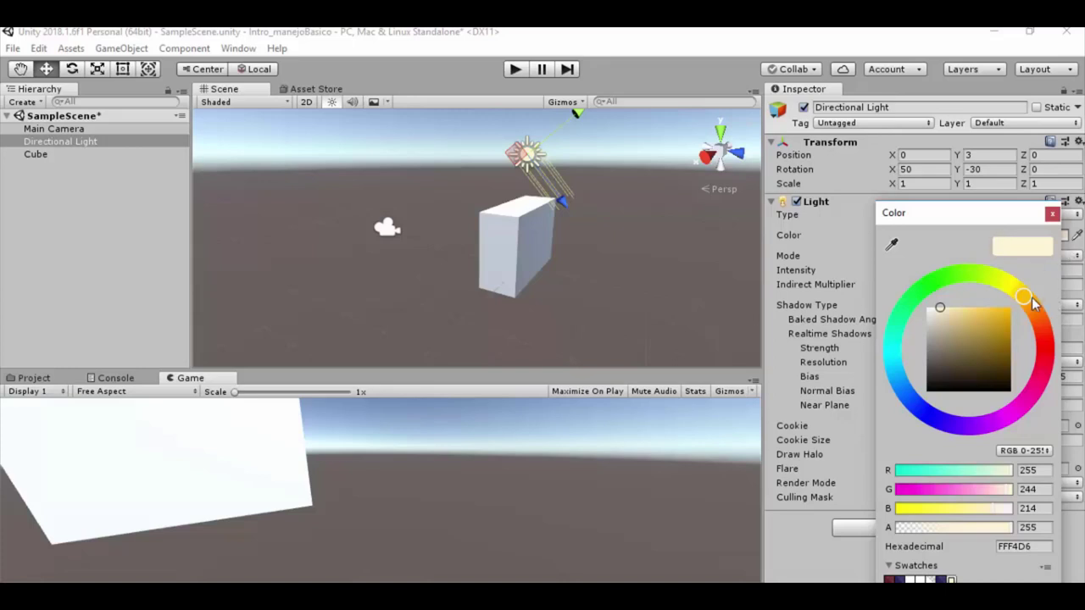
Step: Tint the Directional Light pale blue (D6E0FF) and rotate it to 48.675, -12.611, 13.235
mouse_move(1023, 297)
mouse_down()
mouse_move(949, 411)
mouse_move(918, 409)
mouse_up()
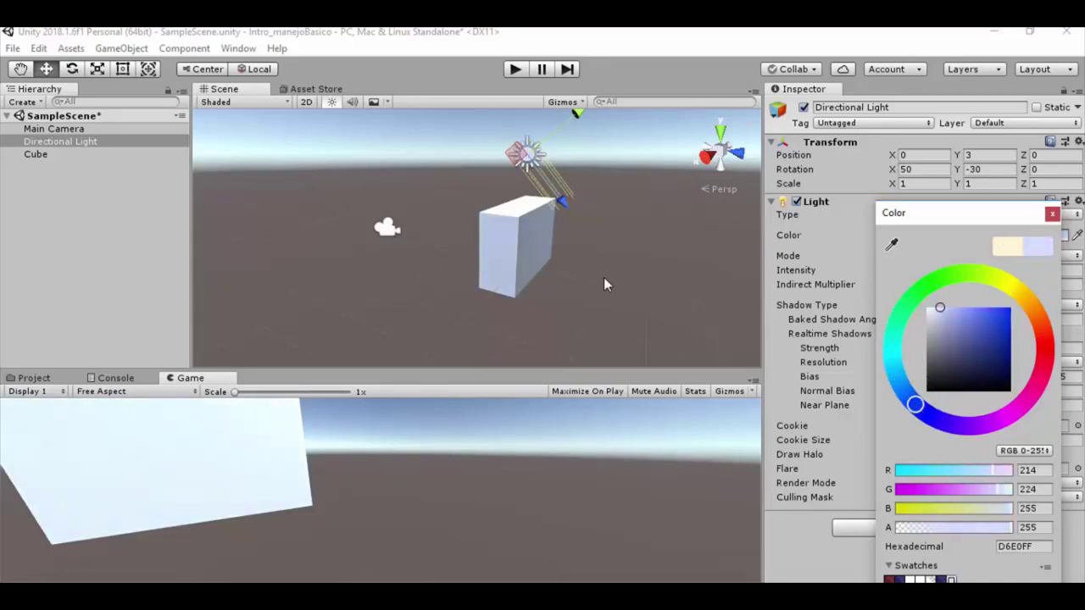
click(599, 239)
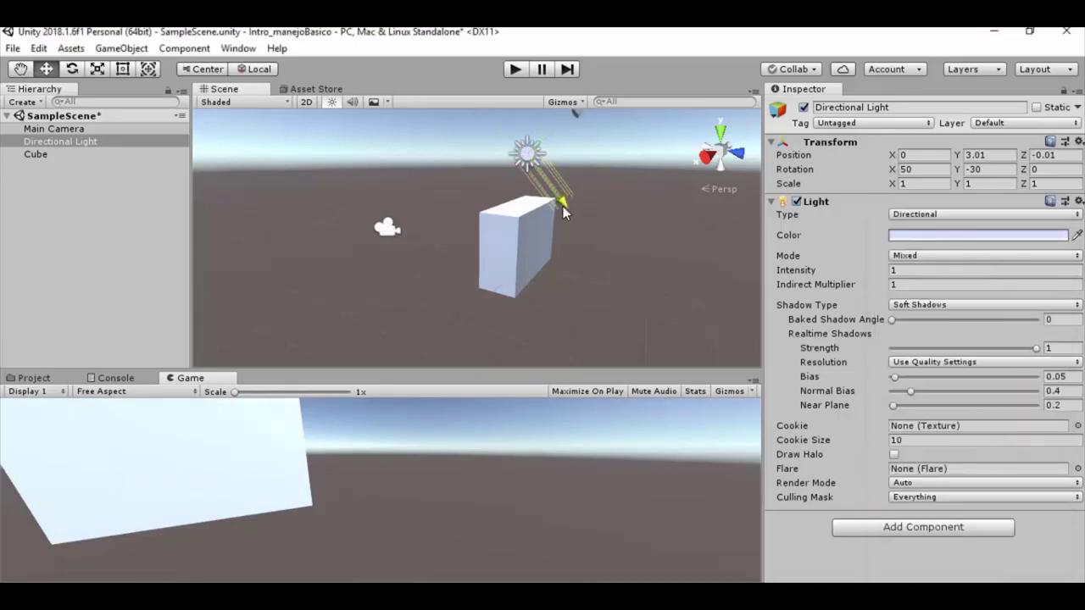
click(72, 69)
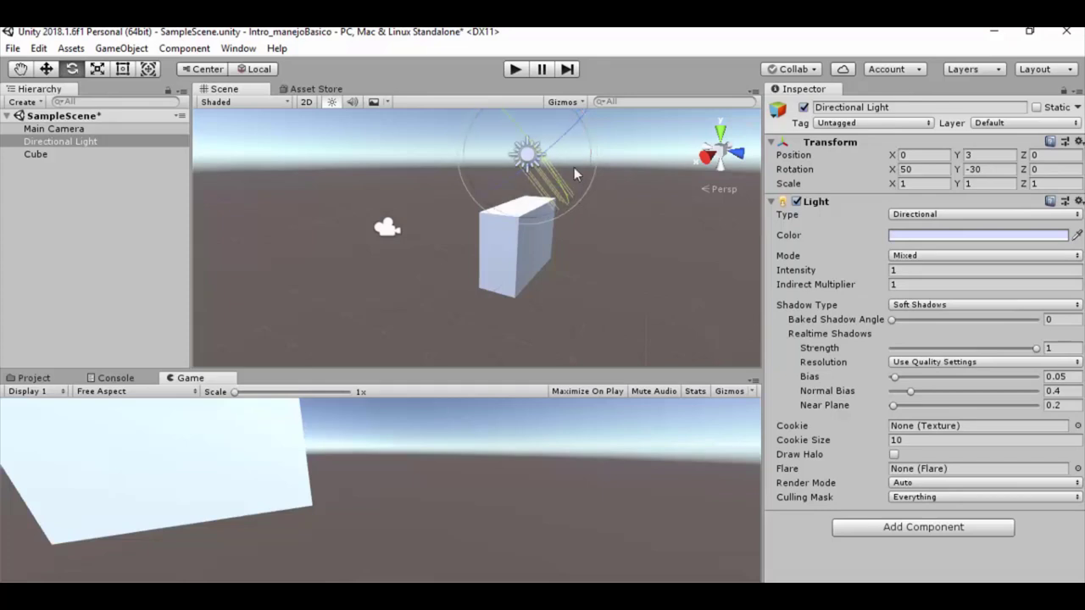
drag(563, 198, 548, 193)
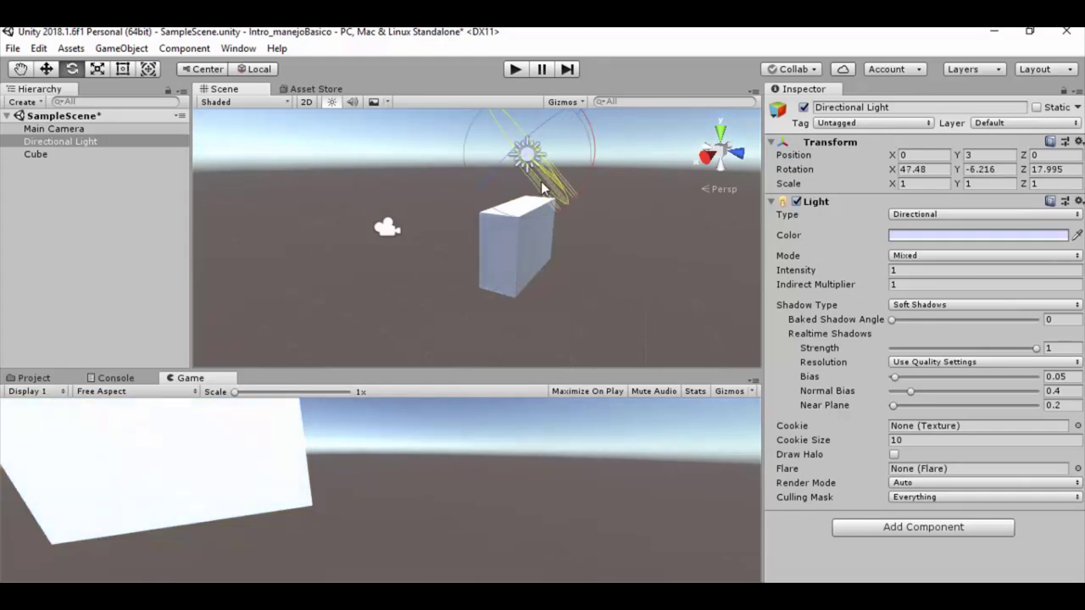
click(605, 274)
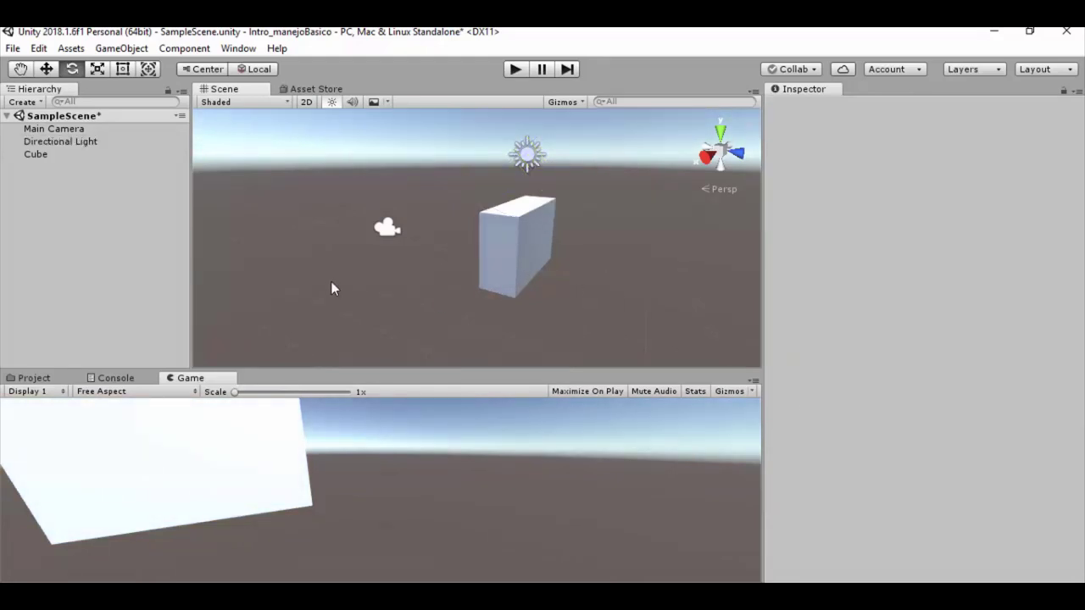
Step: Create a Sphere and move it to 0.459, -0.11, -2.27, in front of the cube
click(139, 51)
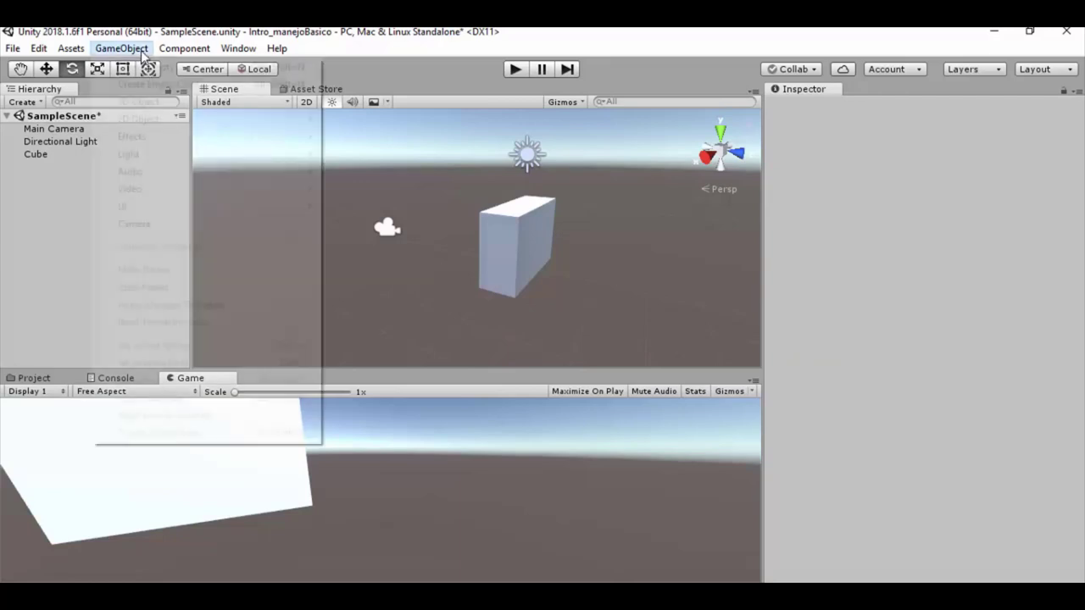
mouse_move(145, 102)
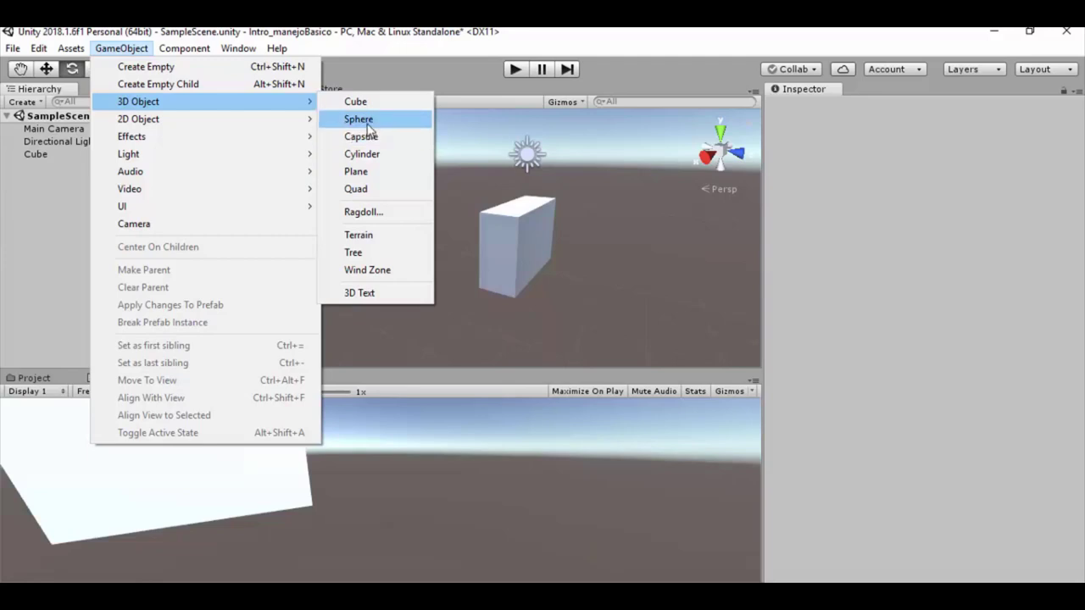
click(368, 129)
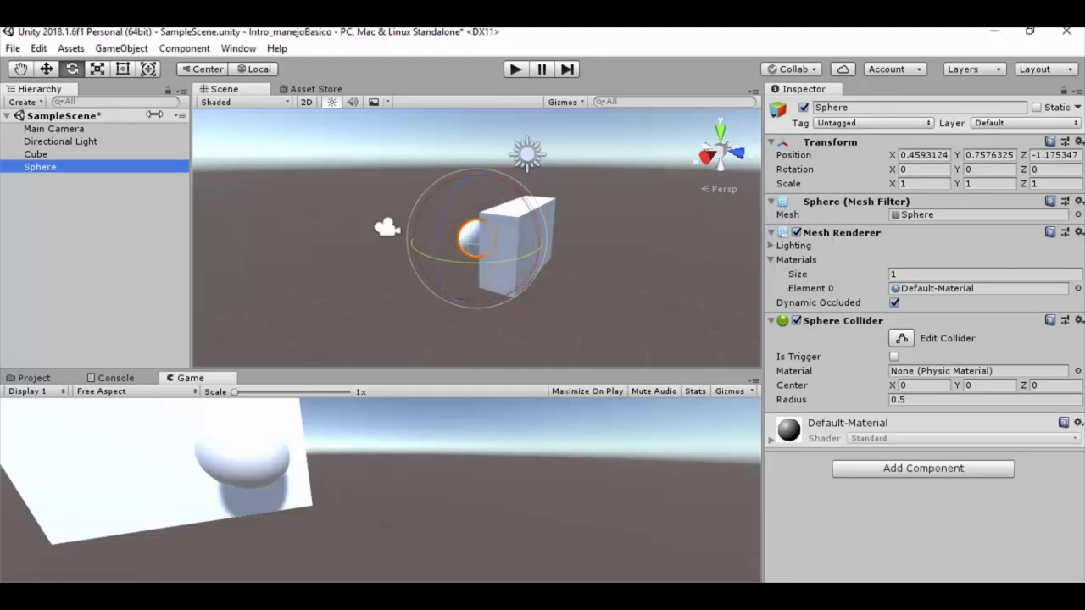
click(46, 70)
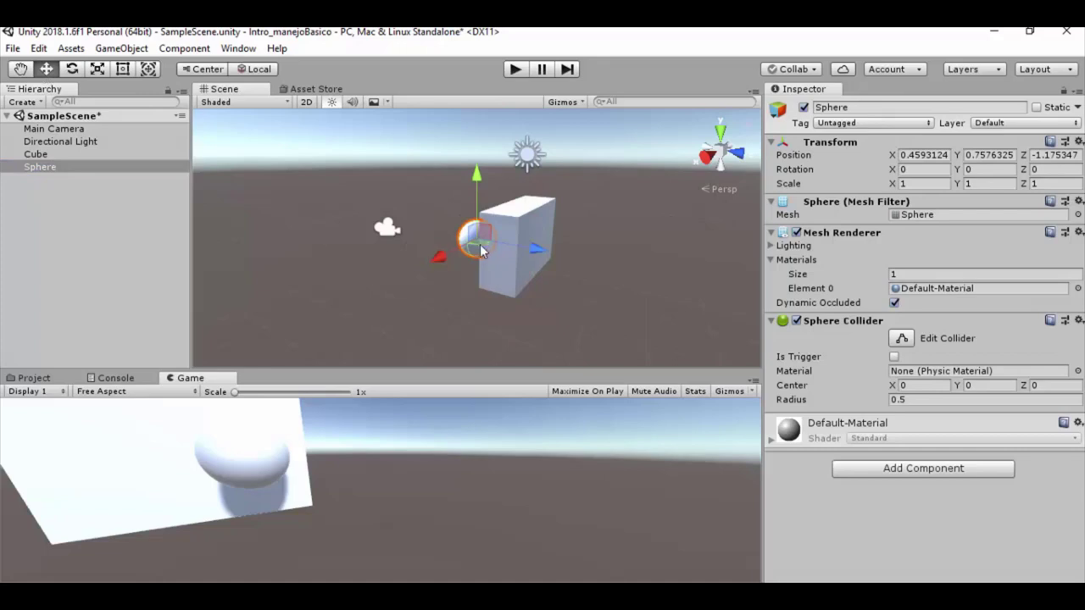
drag(479, 241, 452, 265)
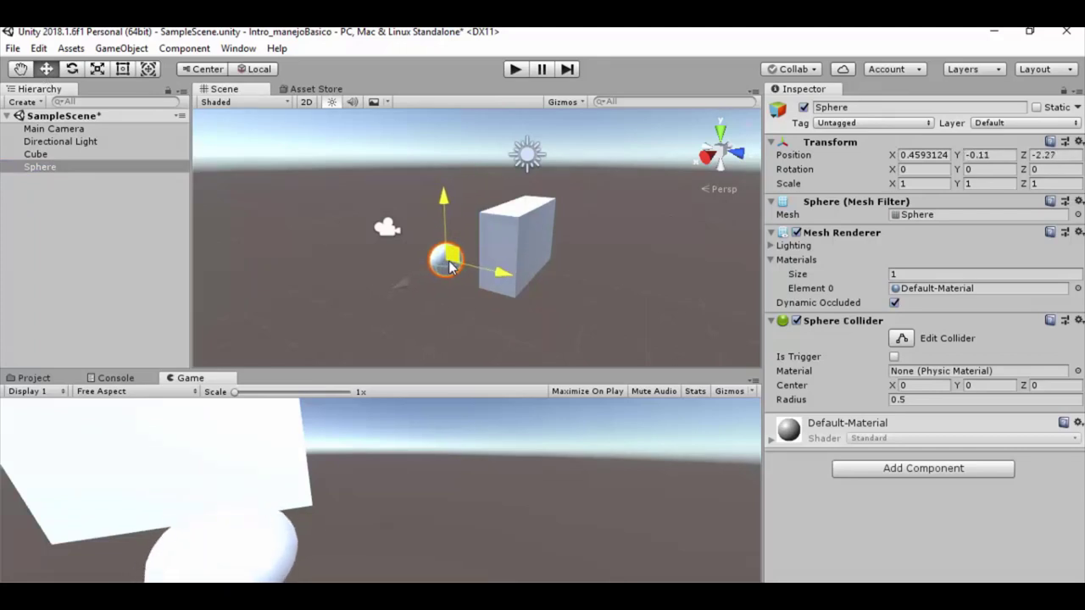
Step: Create a Capsule and position it upright to the left of the sphere and cube
click(122, 48)
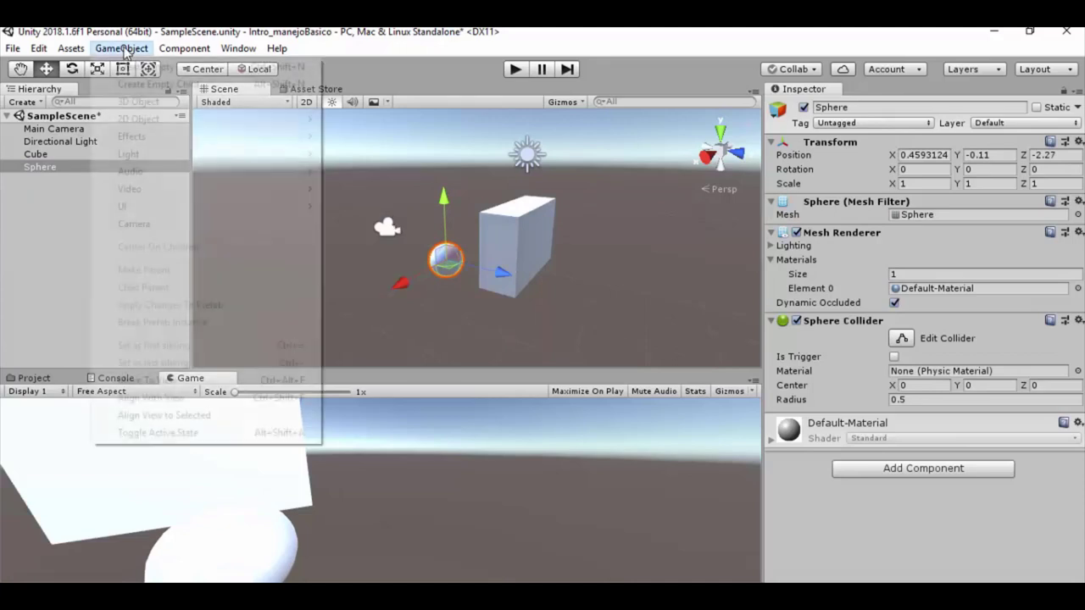
mouse_move(222, 101)
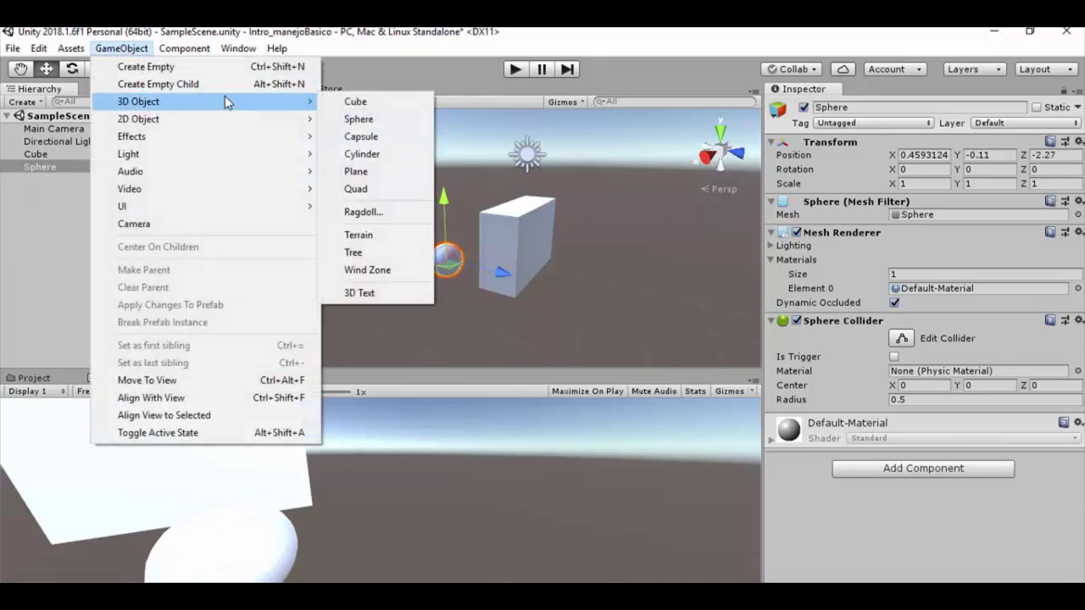
click(386, 138)
mouse_move(474, 240)
mouse_down()
mouse_move(577, 257)
mouse_move(429, 219)
mouse_up()
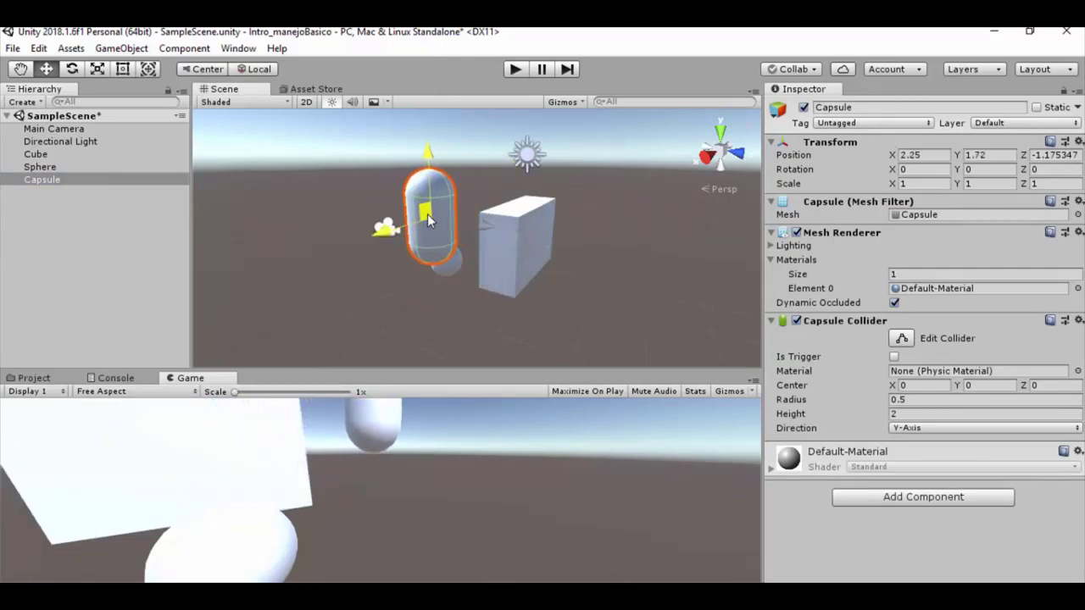
click(419, 292)
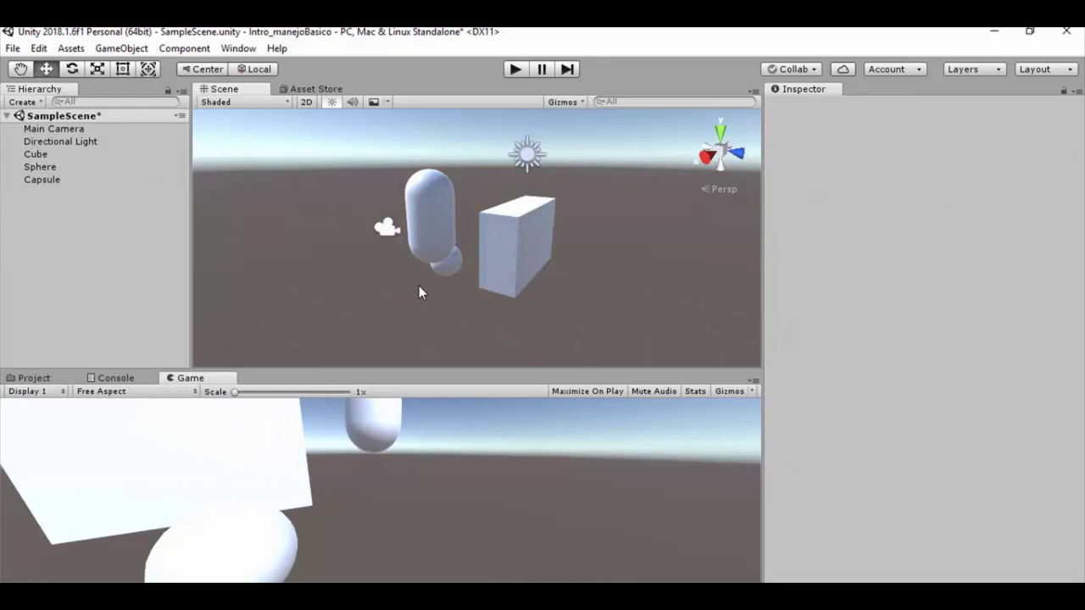
click(436, 242)
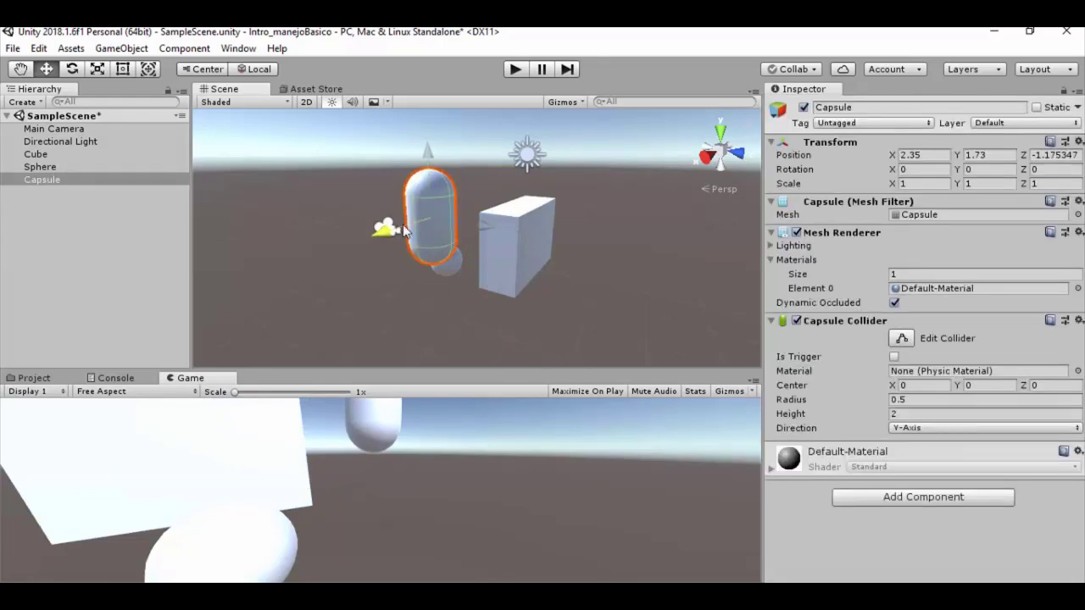
drag(421, 229, 379, 240)
click(458, 312)
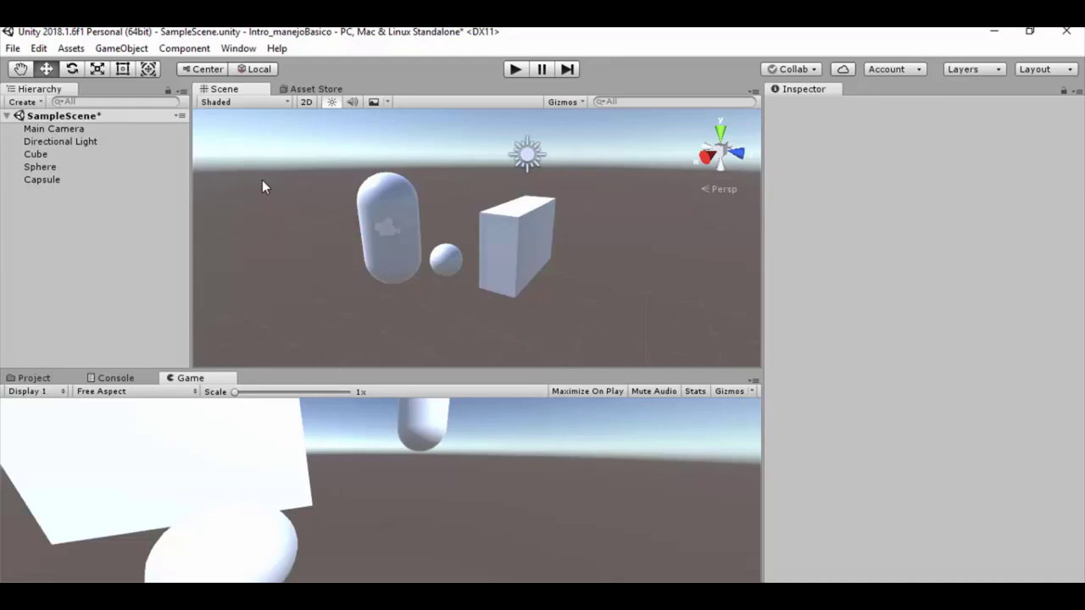
Step: Create a Plane as the ground beneath the capsule, sphere and cube
click(122, 49)
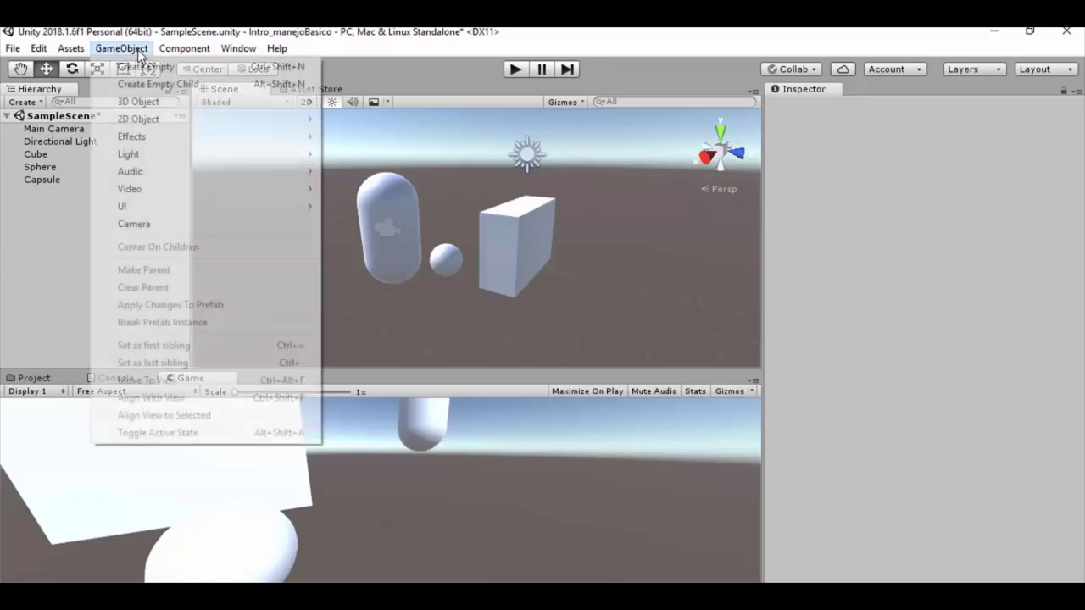
mouse_move(193, 104)
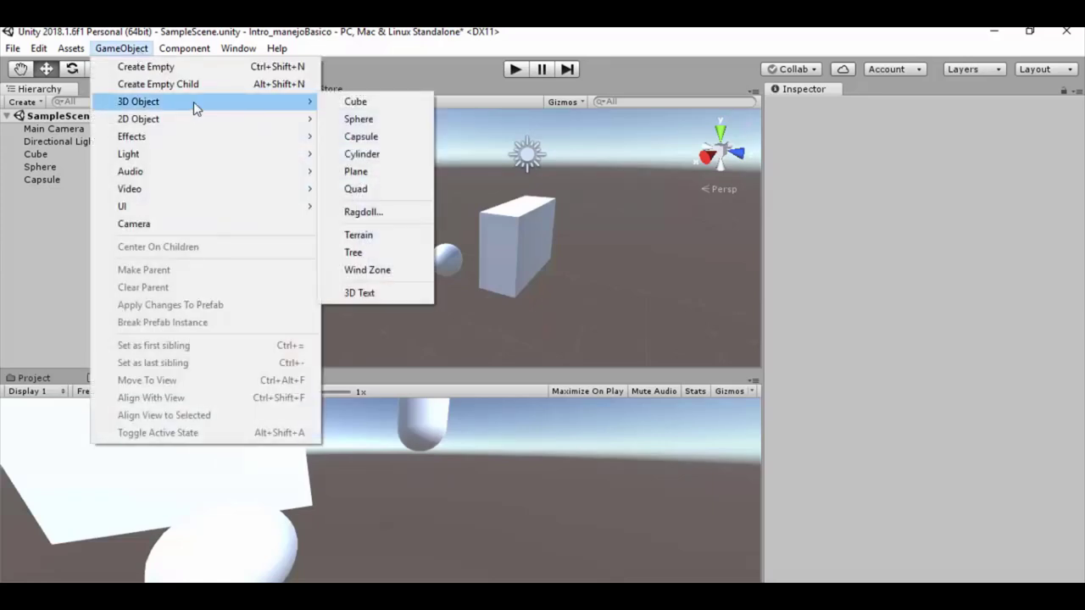
click(386, 178)
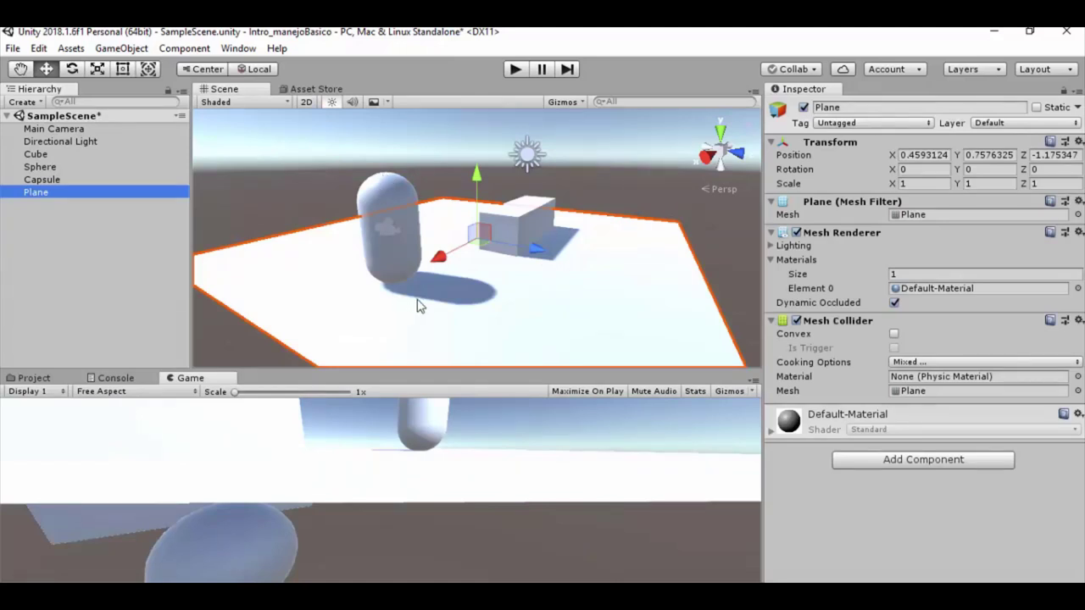
click(482, 300)
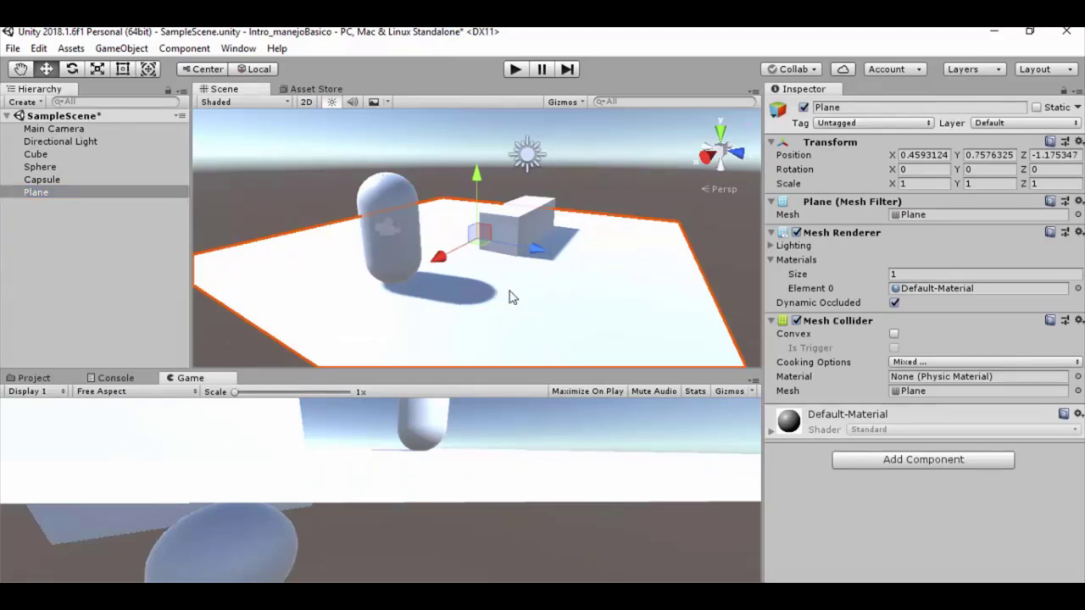
Step: Select the Capsule, Cube and Directional Light in turn to inspect them
click(399, 253)
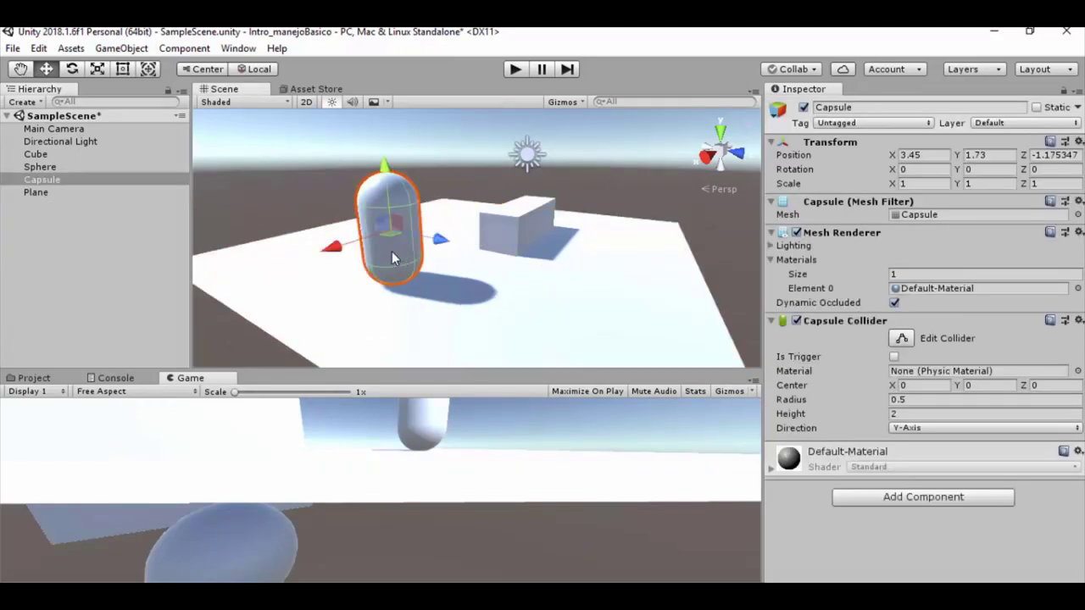
click(505, 229)
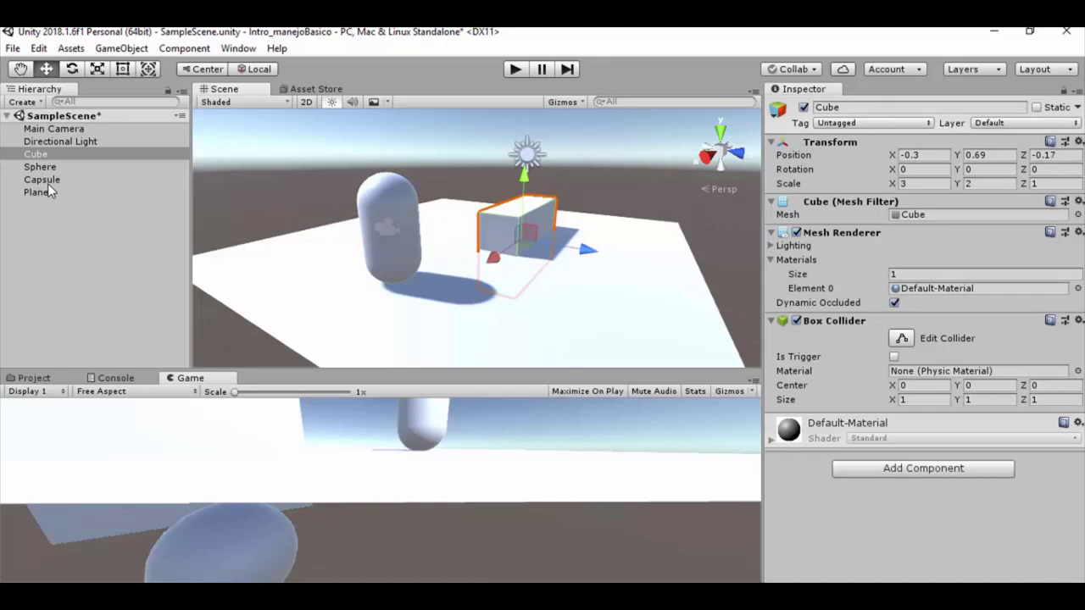
click(526, 161)
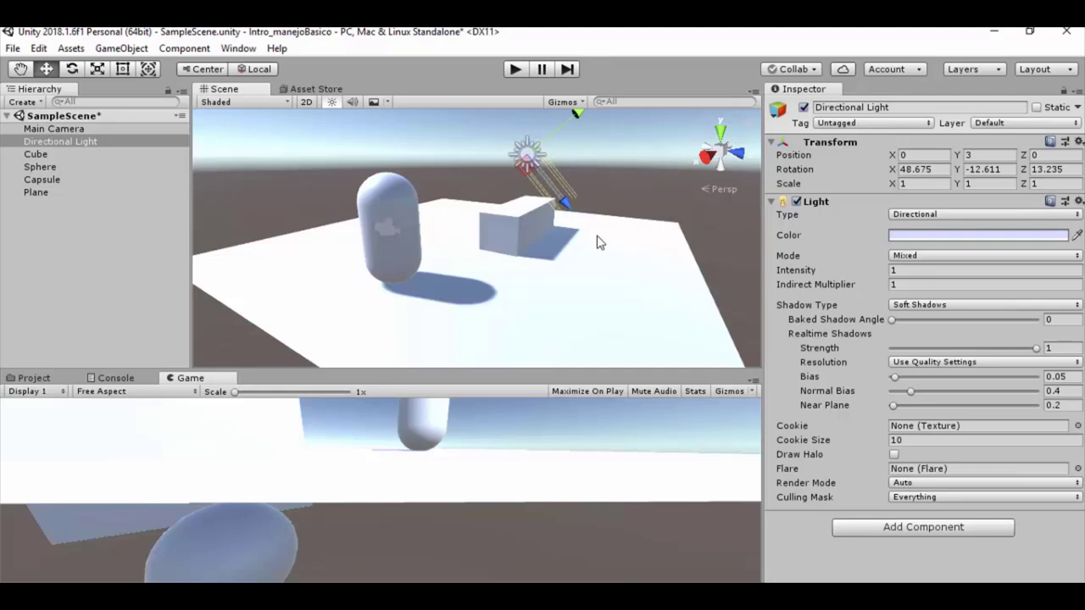
Step: Set the Directional Light colour to warm yellow E3C439 (227, 196, 57)
click(944, 237)
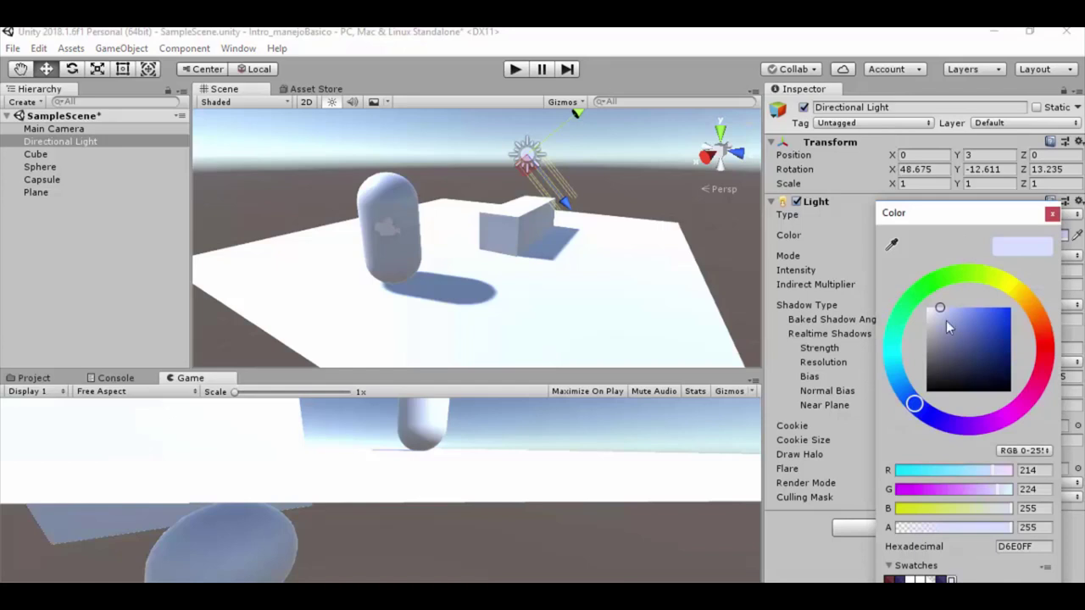
drag(914, 404, 1008, 287)
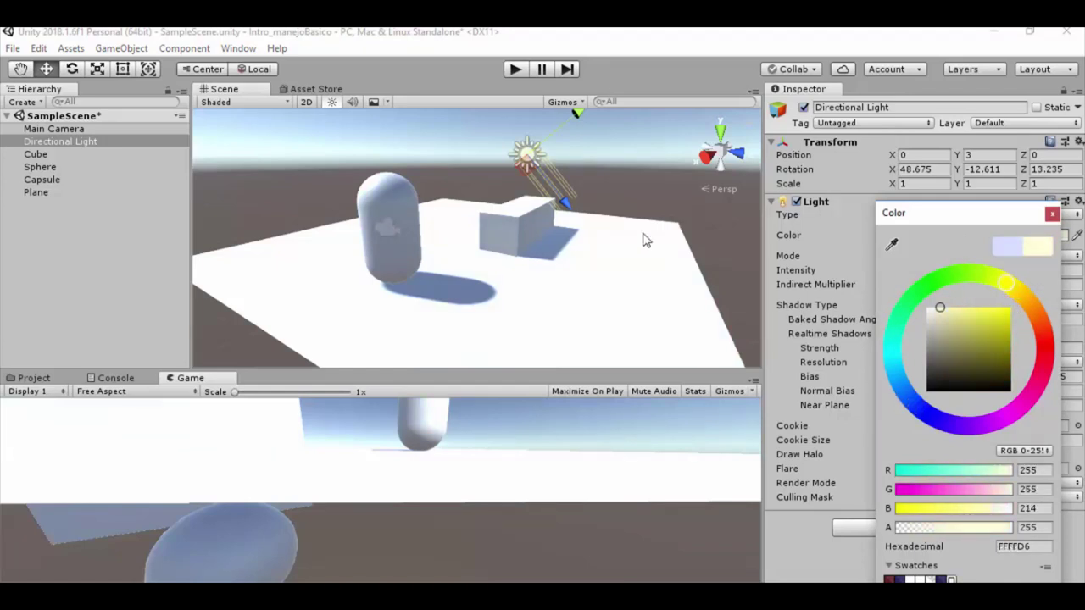
click(552, 174)
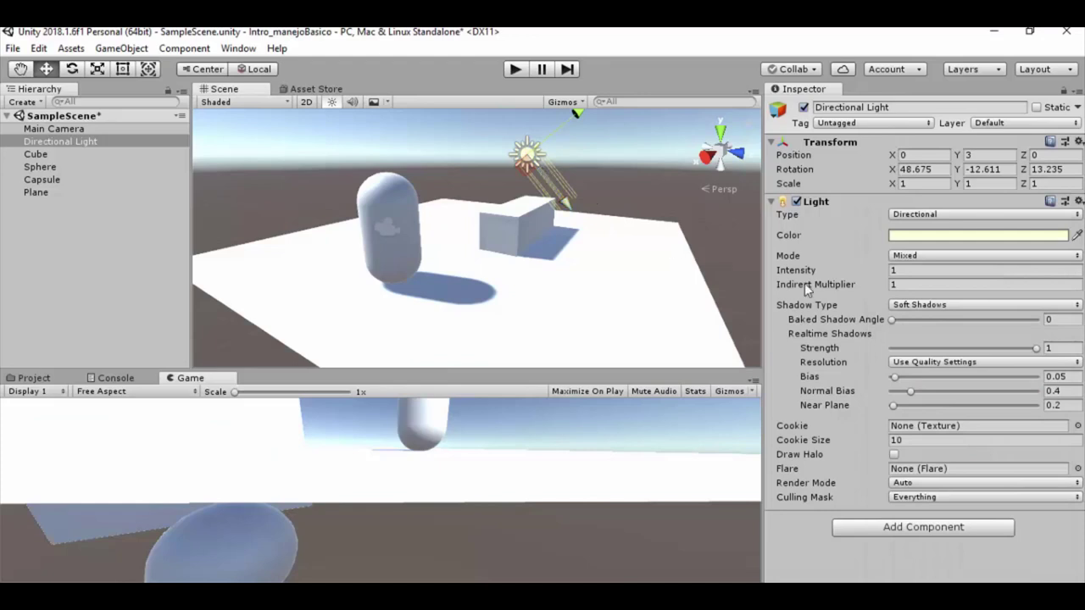
click(1056, 238)
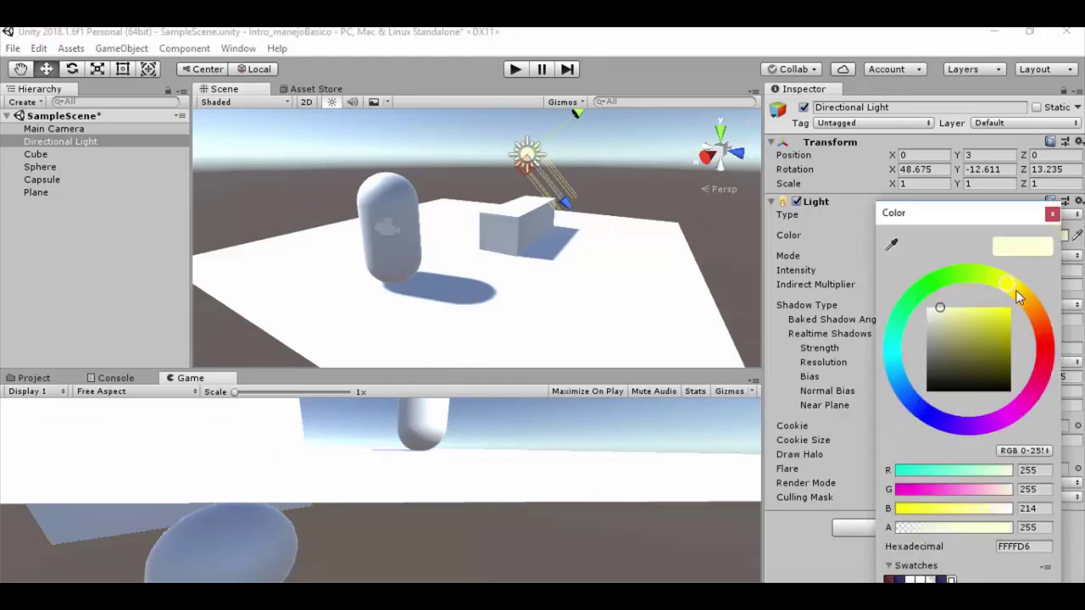
drag(1019, 297, 1018, 292)
drag(942, 310, 989, 317)
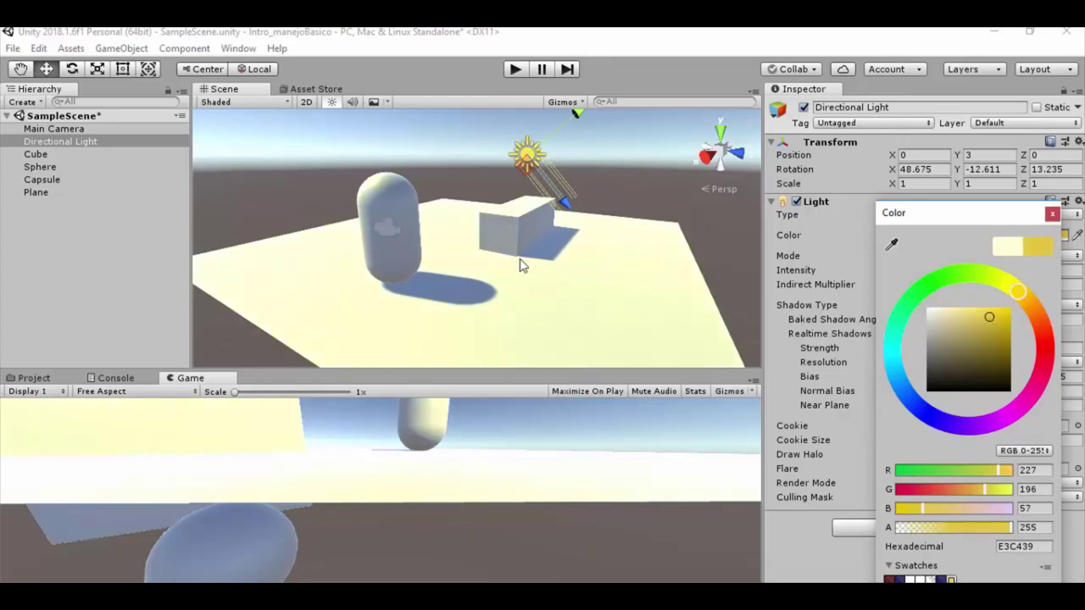
click(479, 319)
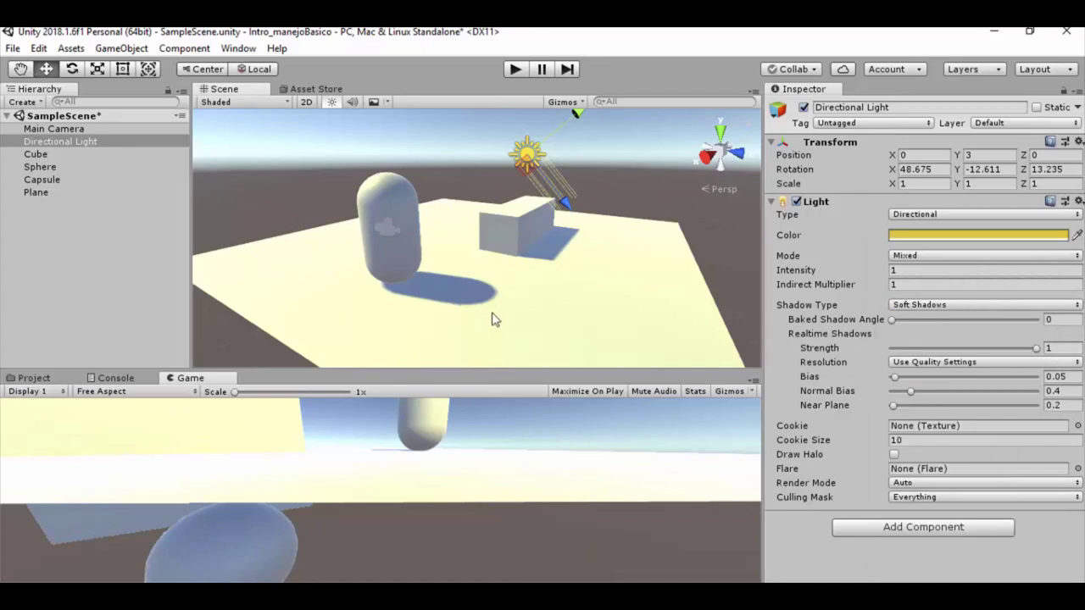
click(73, 68)
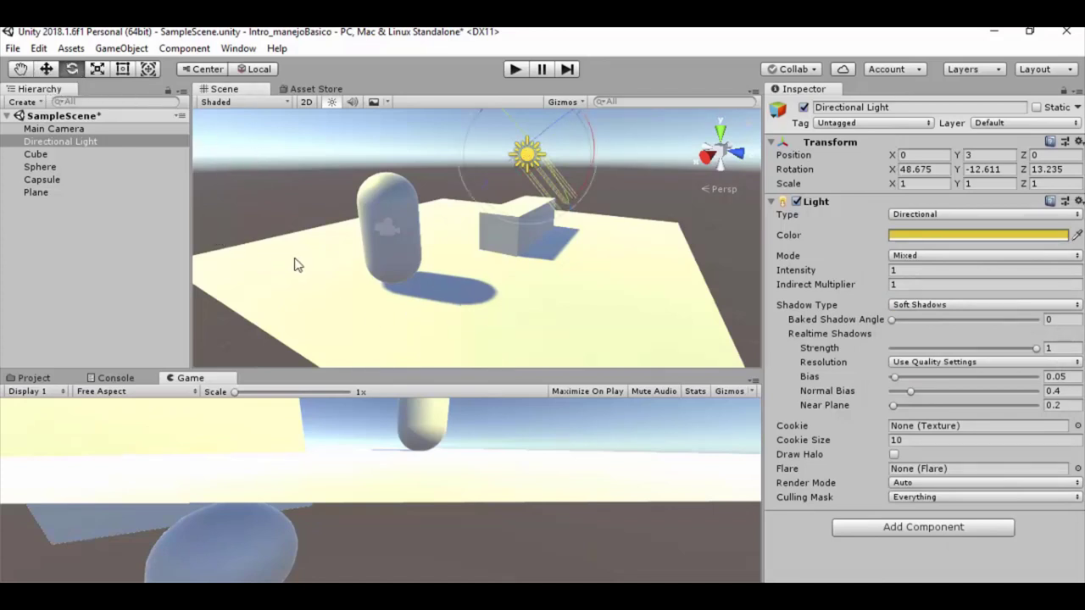
Step: Orbit the Scene view to a low, level angle and select the Sphere to show its properties
mouse_move(318, 269)
alt+mouse_down()
mouse_move(249, 245)
mouse_move(254, 191)
alt+mouse_up()
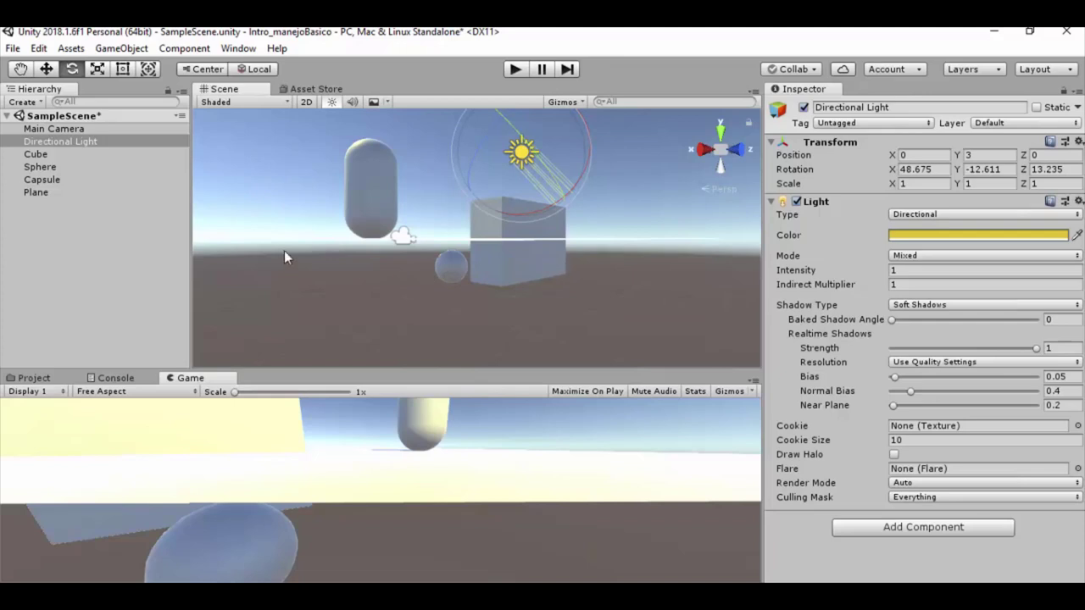
click(48, 167)
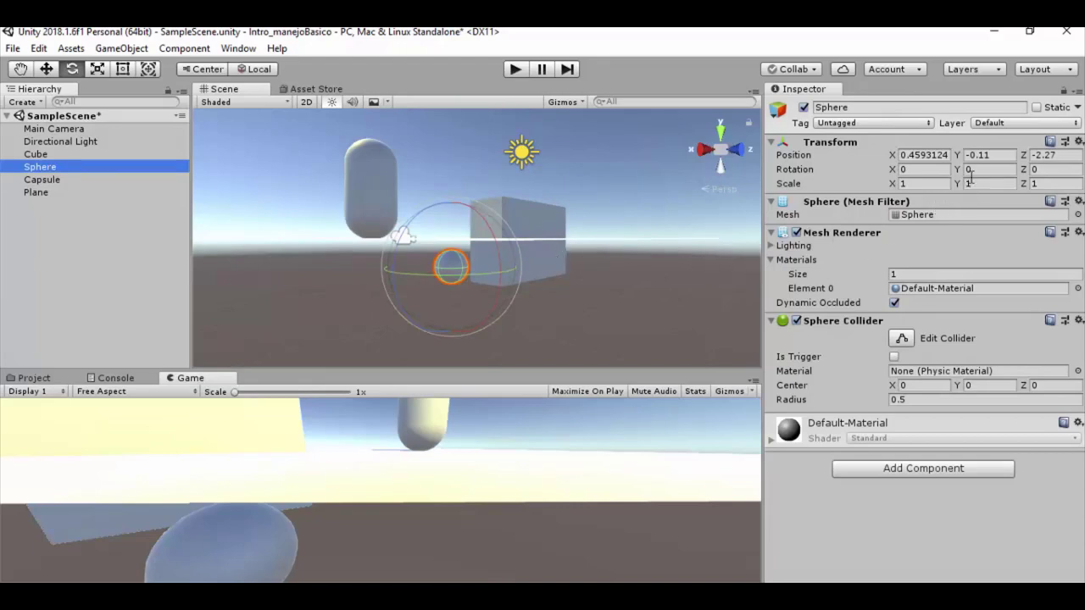
Step: Set the Sphere's Position X, Y and Z to 0, then deselect it
click(993, 155)
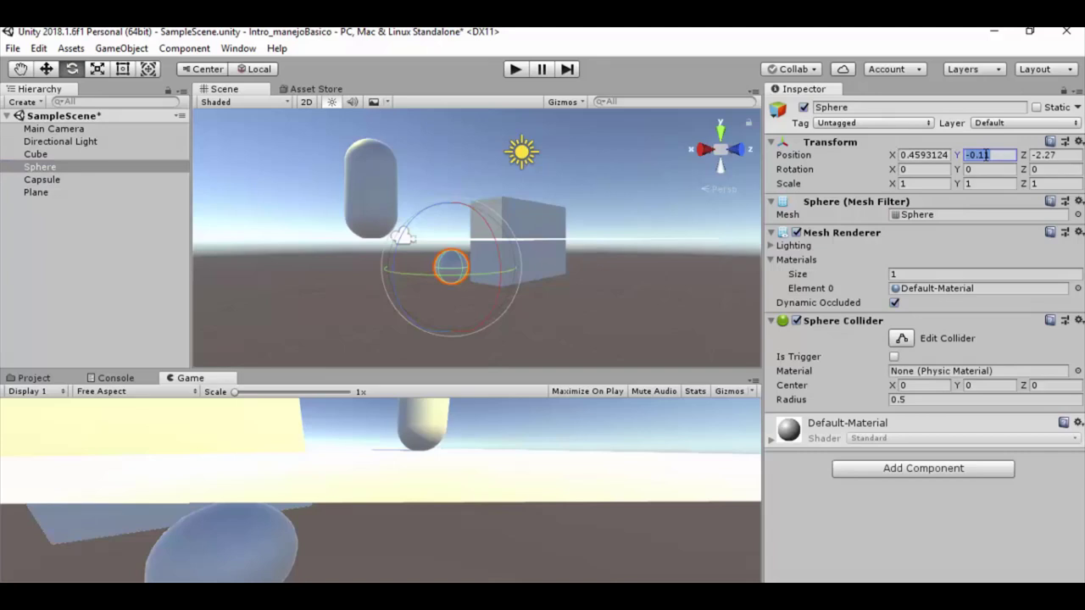
text(0)
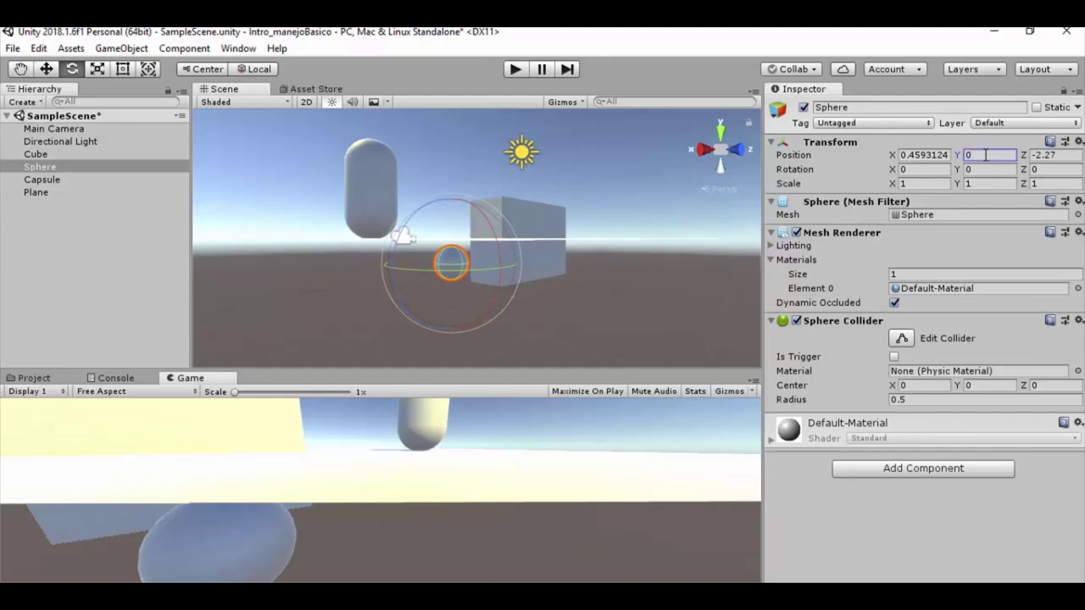
double_click(986, 155)
click(936, 155)
double_click(936, 155)
text(0.)
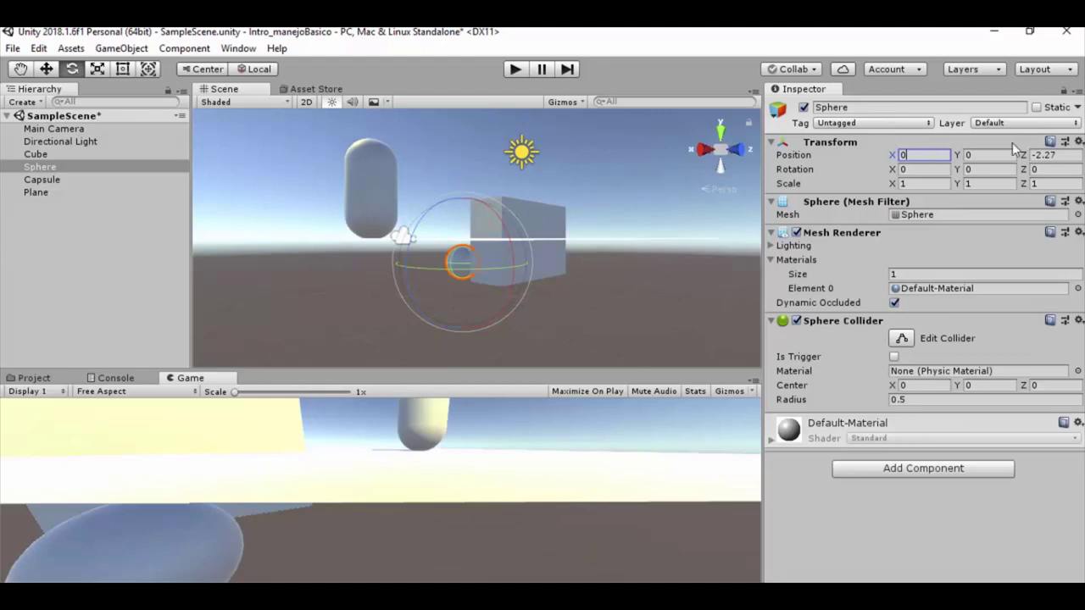
click(1047, 158)
text(0)
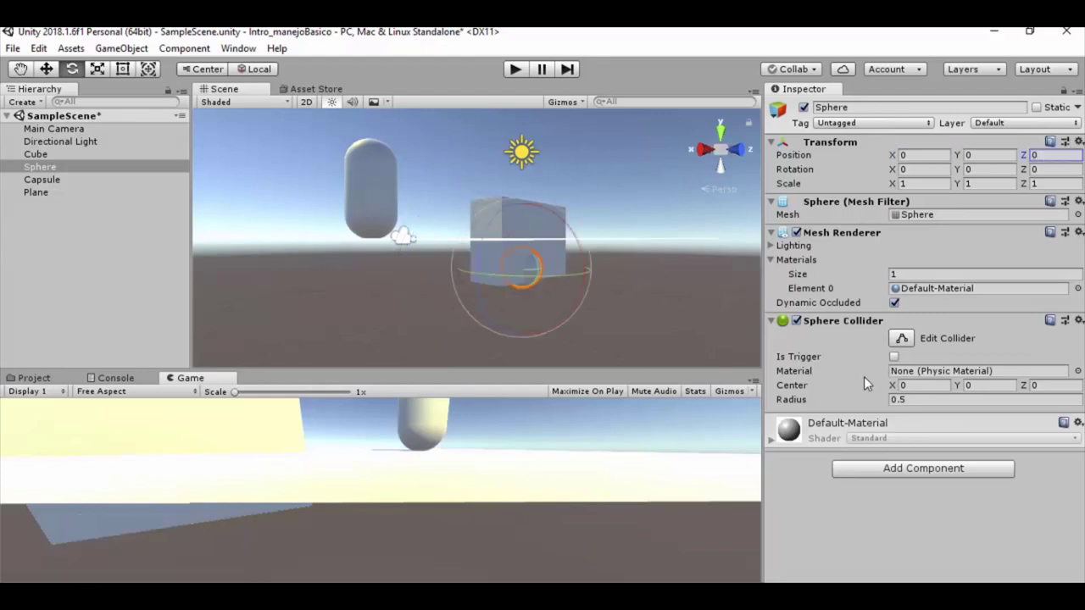
click(653, 309)
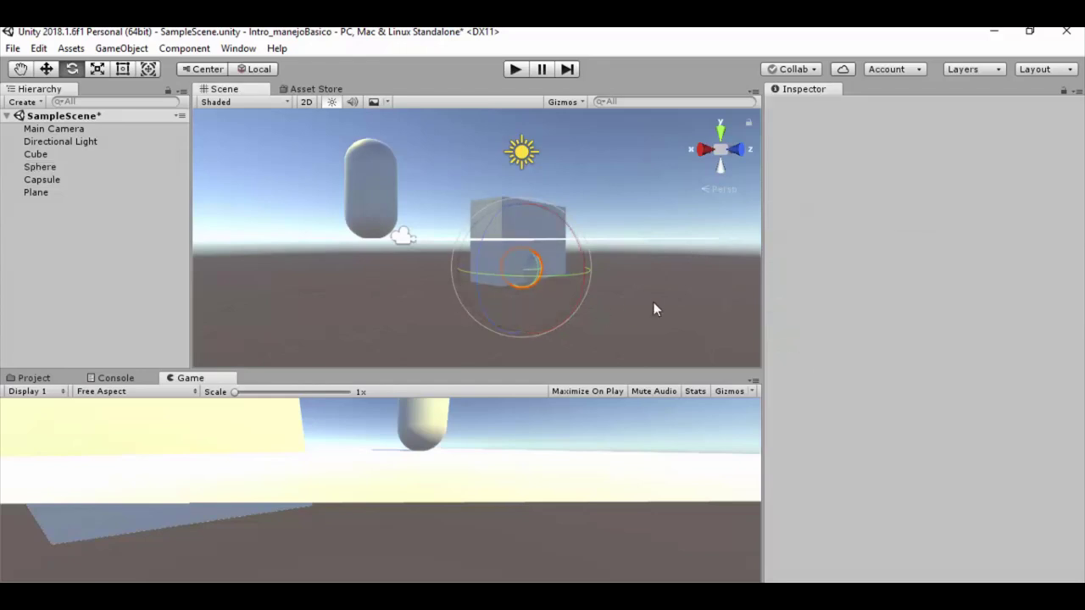
Step: Select the Plane, set its Position X, Y and Z to 0, then deselect it
click(604, 241)
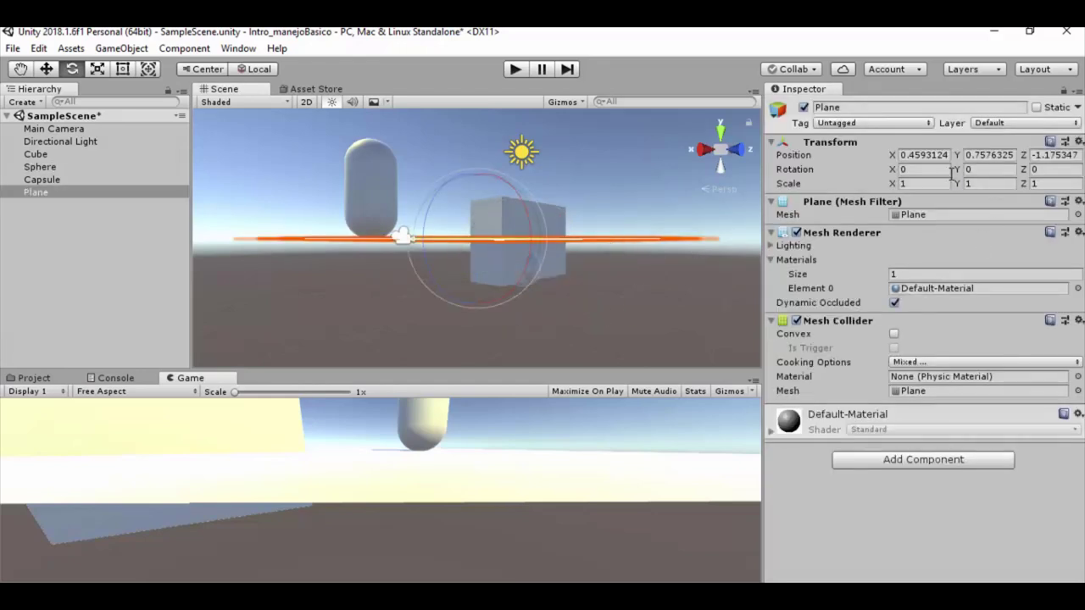
click(931, 159)
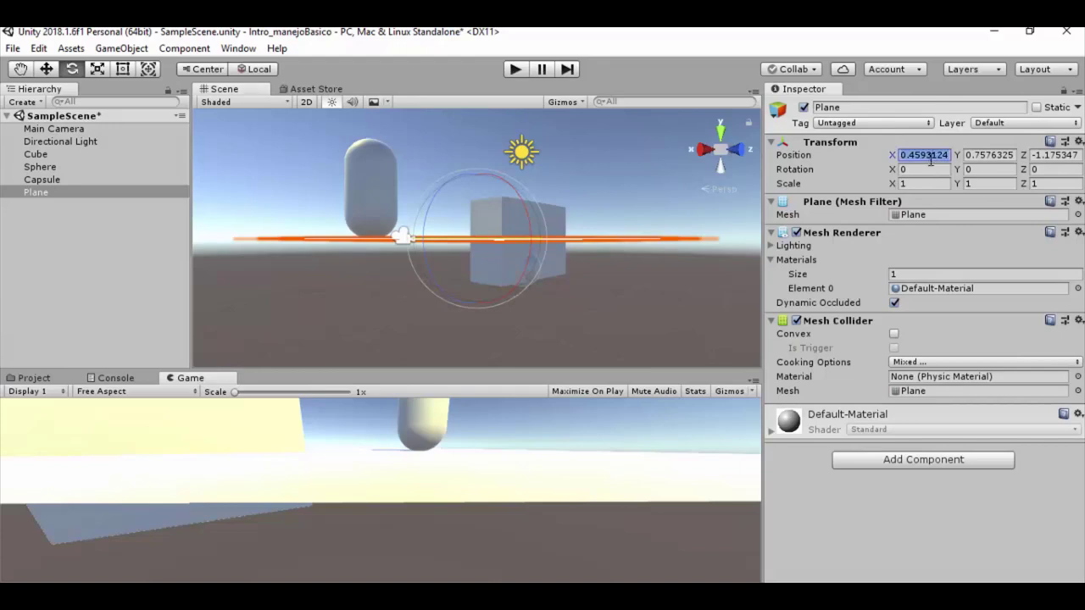
text(0)
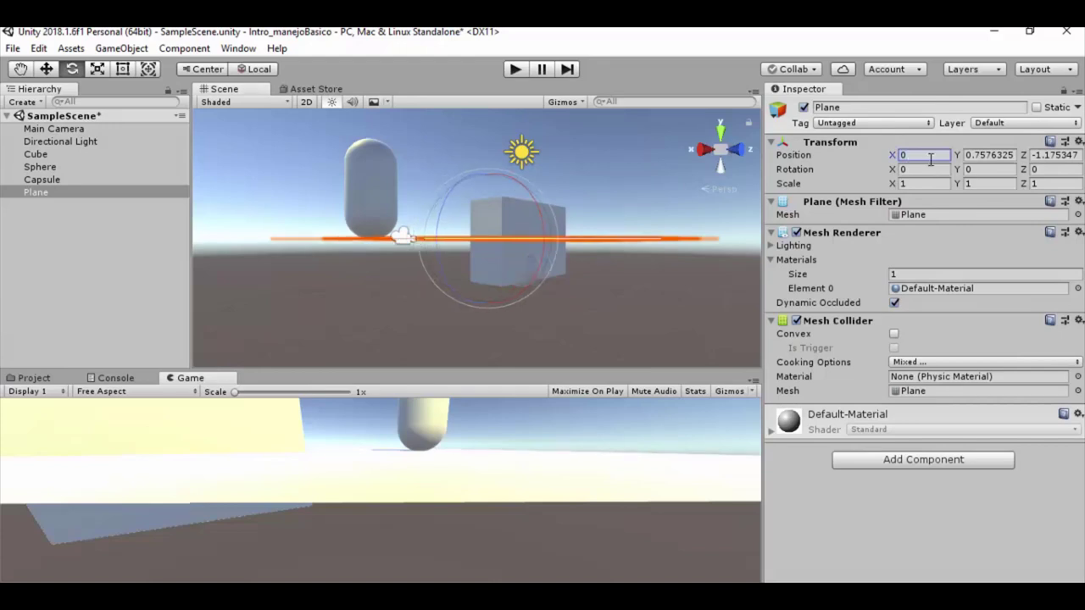
click(992, 161)
key(BackSpace)
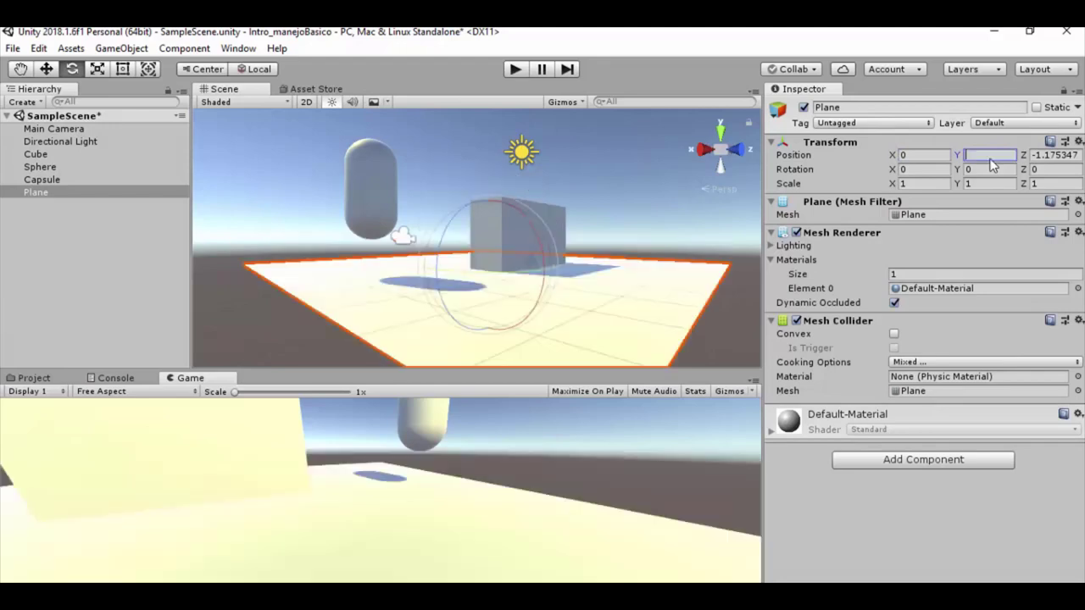
text(0)
click(1057, 156)
key(BackSpace)
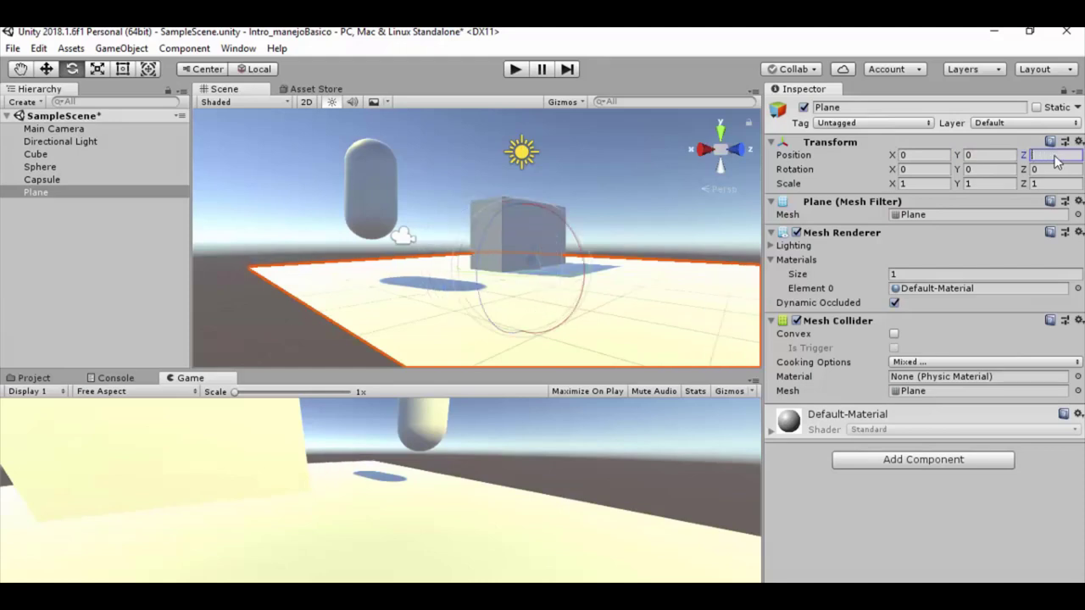
text(0)
click(666, 293)
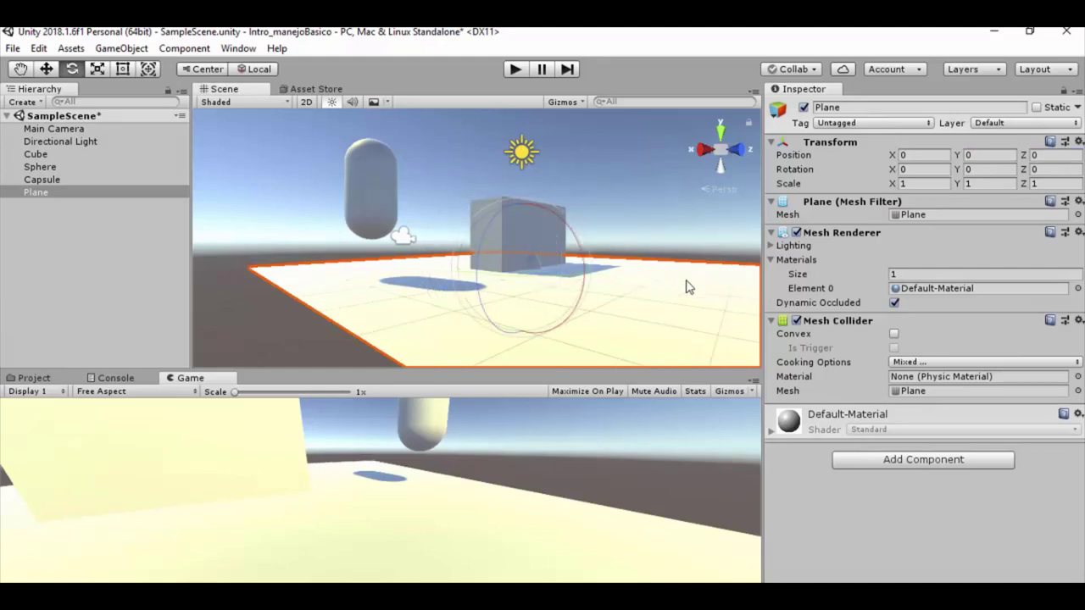
click(692, 207)
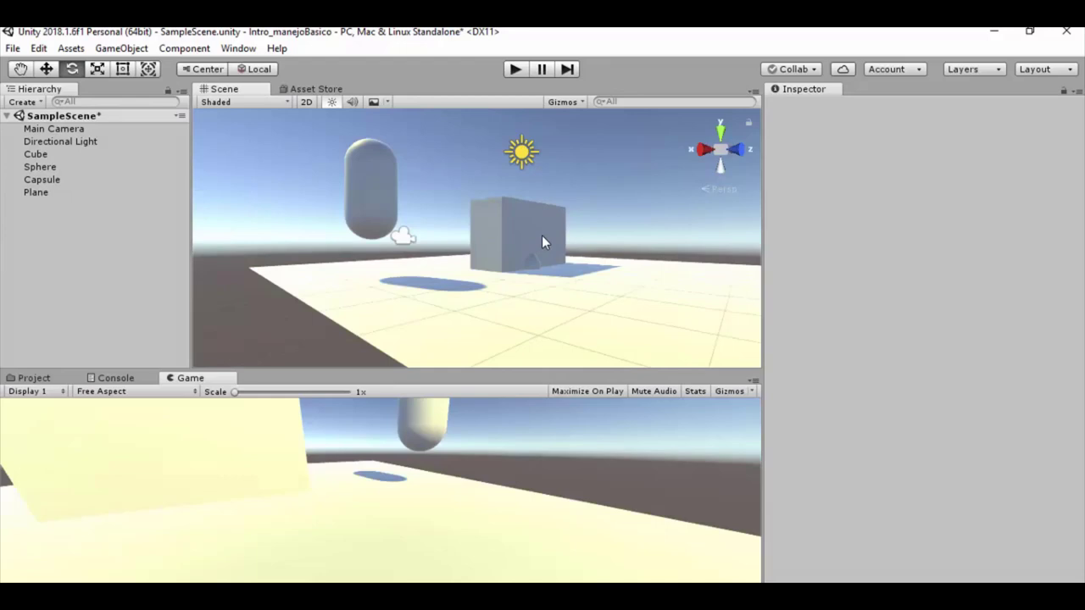
Step: Select the Cube and then the Capsule, and switch to the Project panel's Assets folder
click(518, 229)
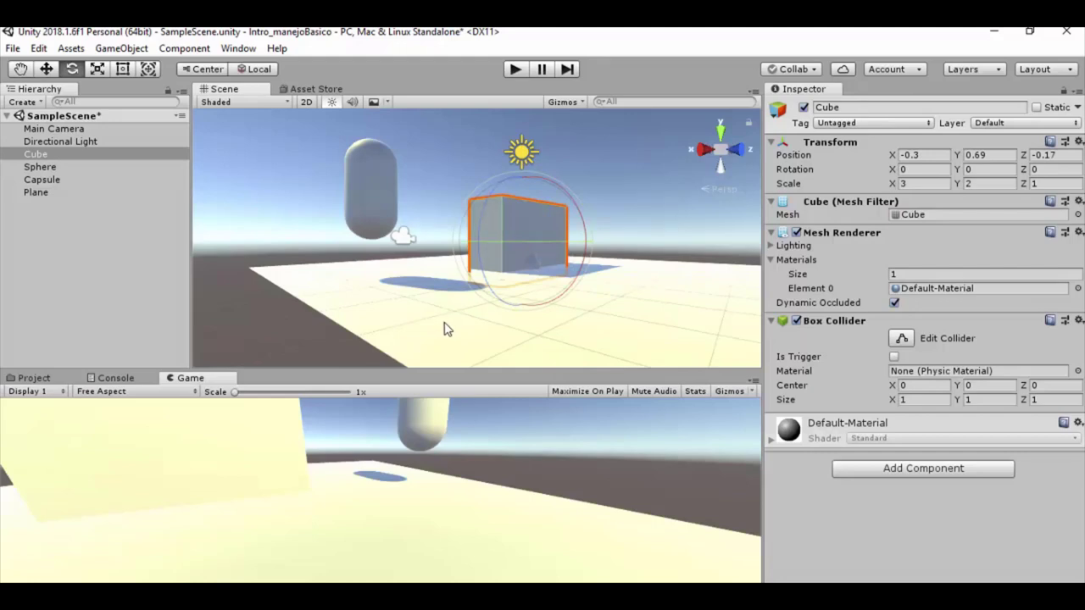
click(370, 220)
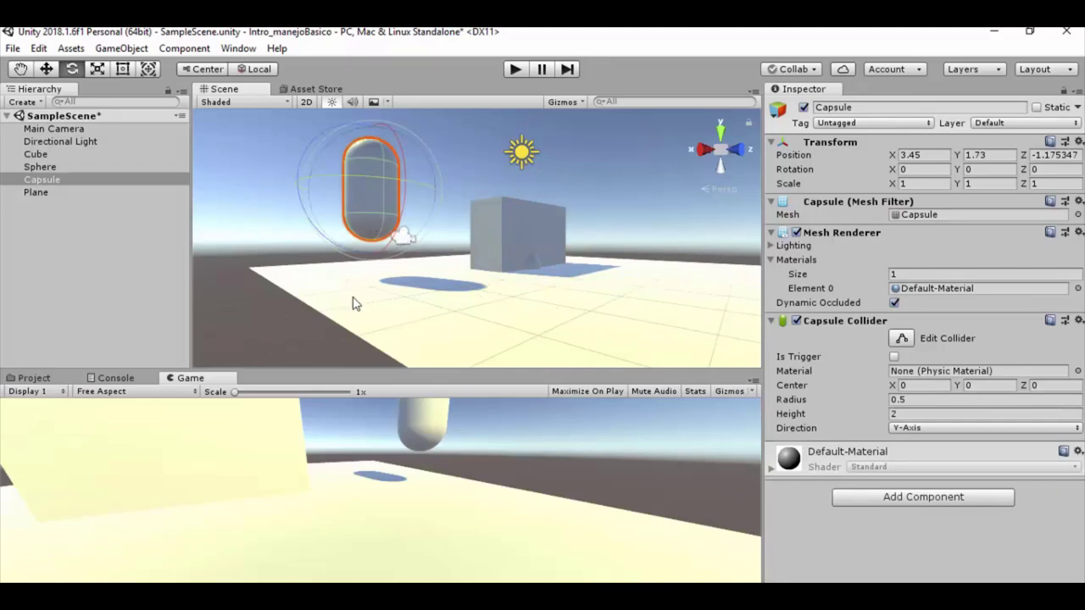
click(34, 379)
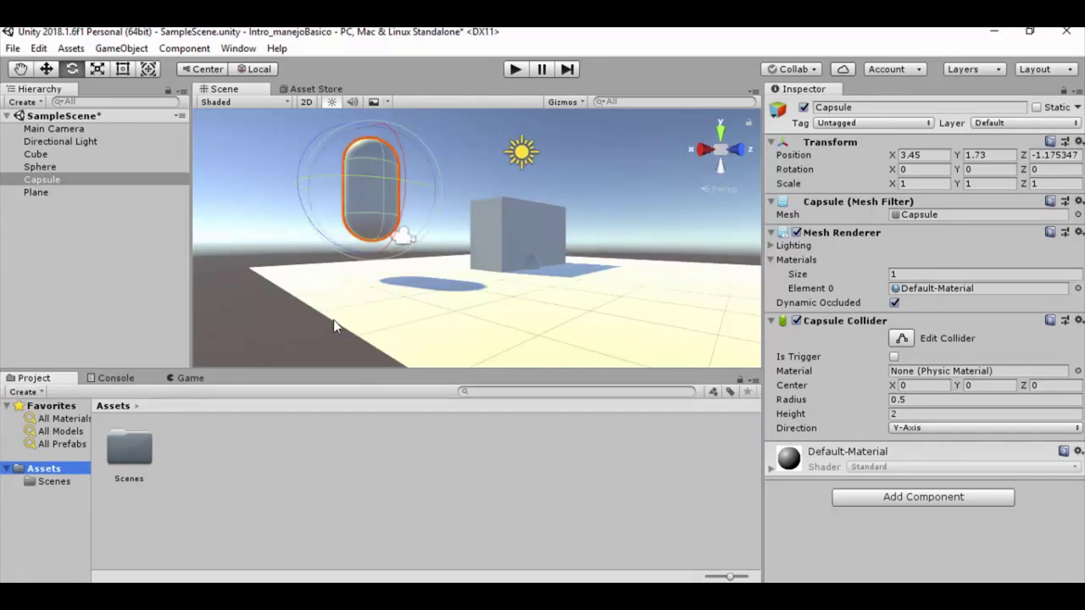
Step: Import youtube.png from the Imágenes folder into Assets
right_click(232, 527)
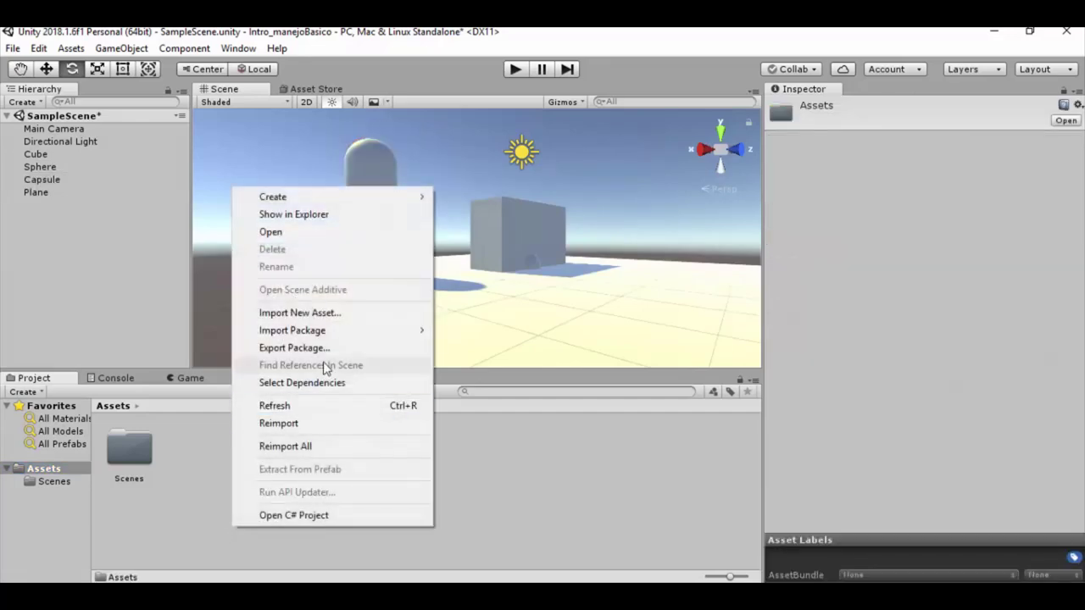
click(342, 315)
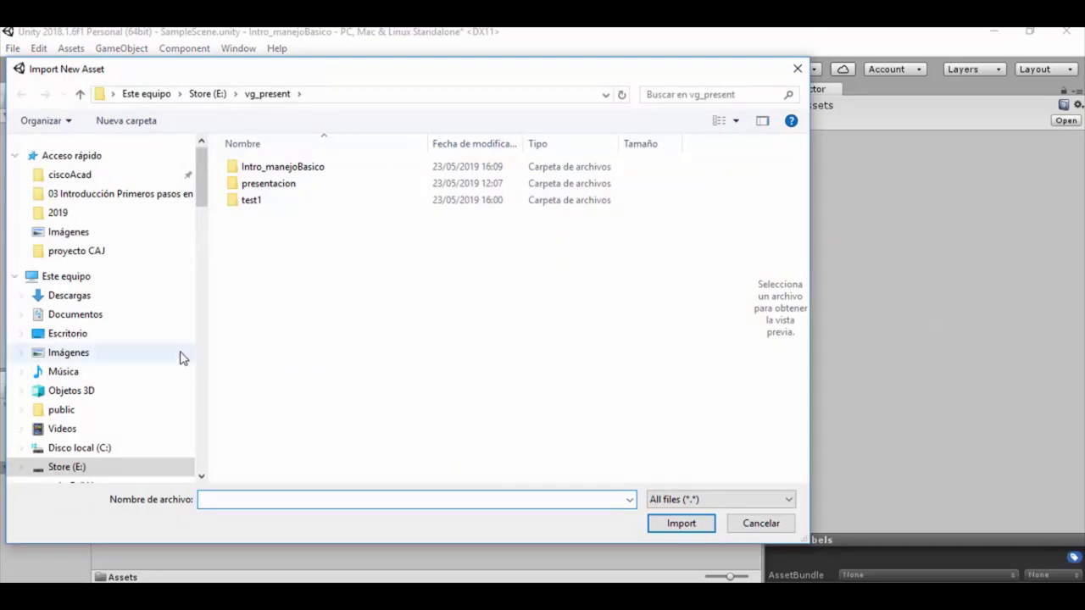
click(84, 361)
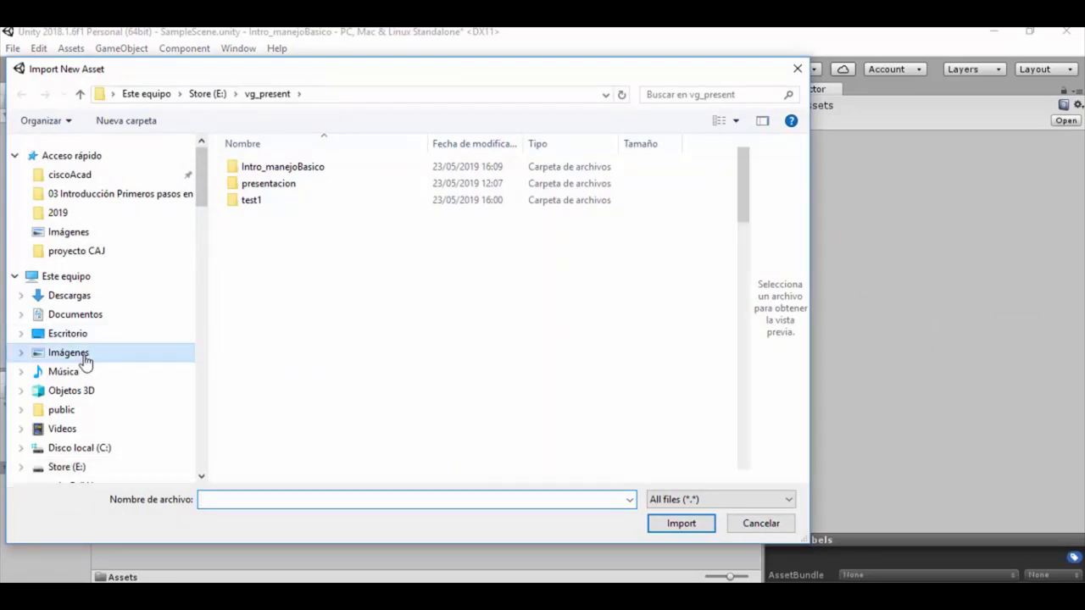
scroll(386, 356, down, 5)
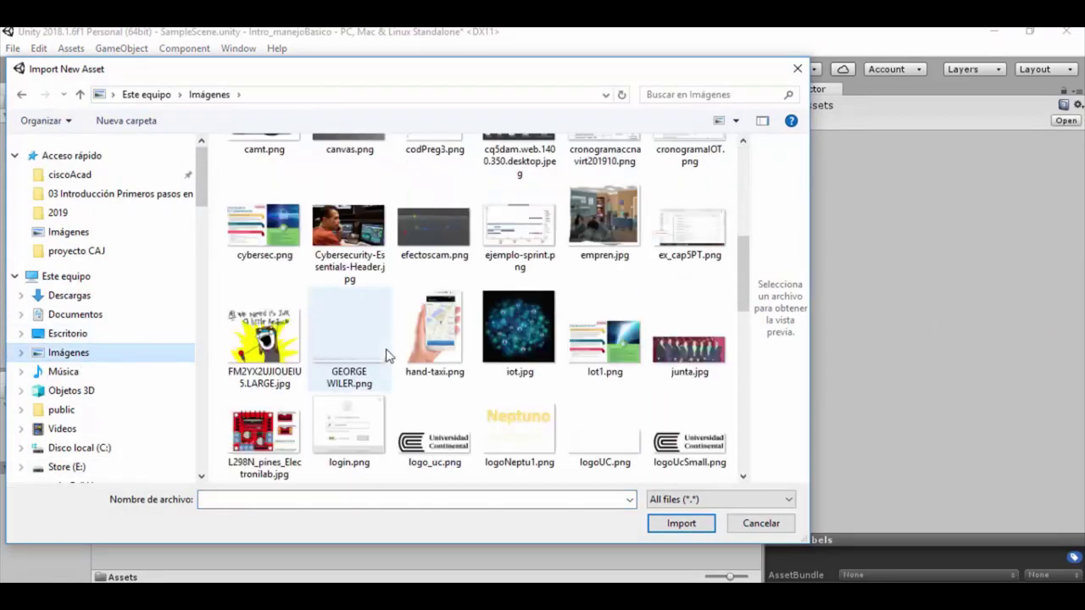
scroll(386, 356, down, 5)
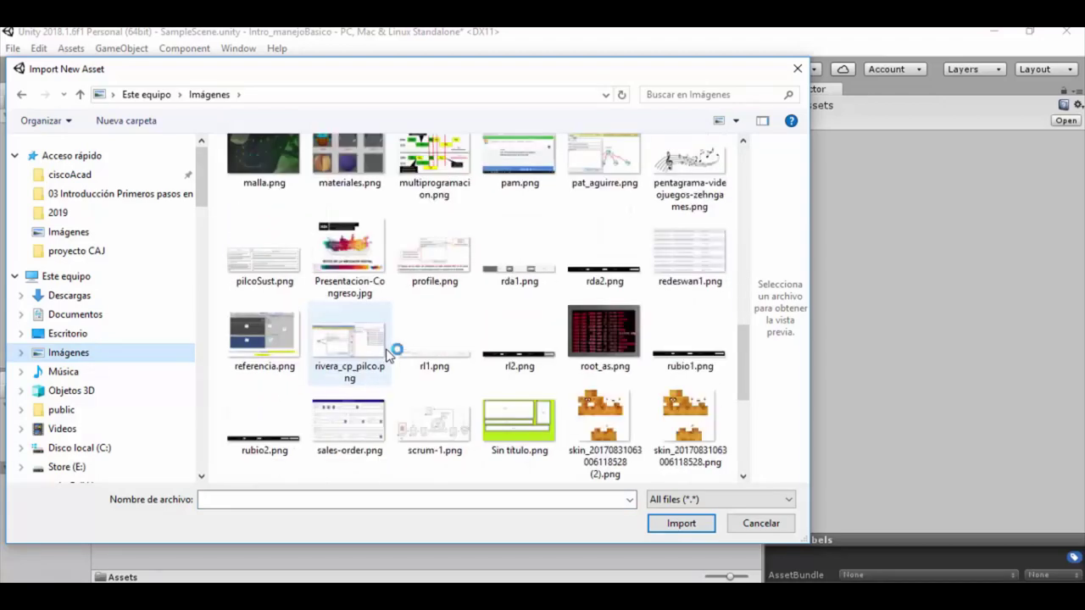
scroll(386, 356, down, 3)
click(455, 439)
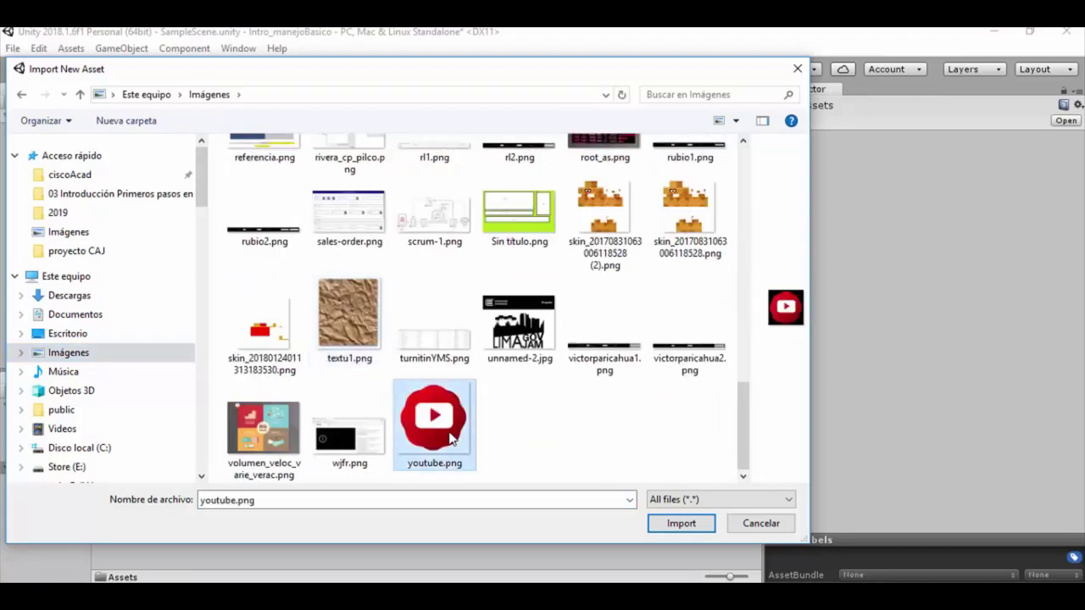
click(683, 522)
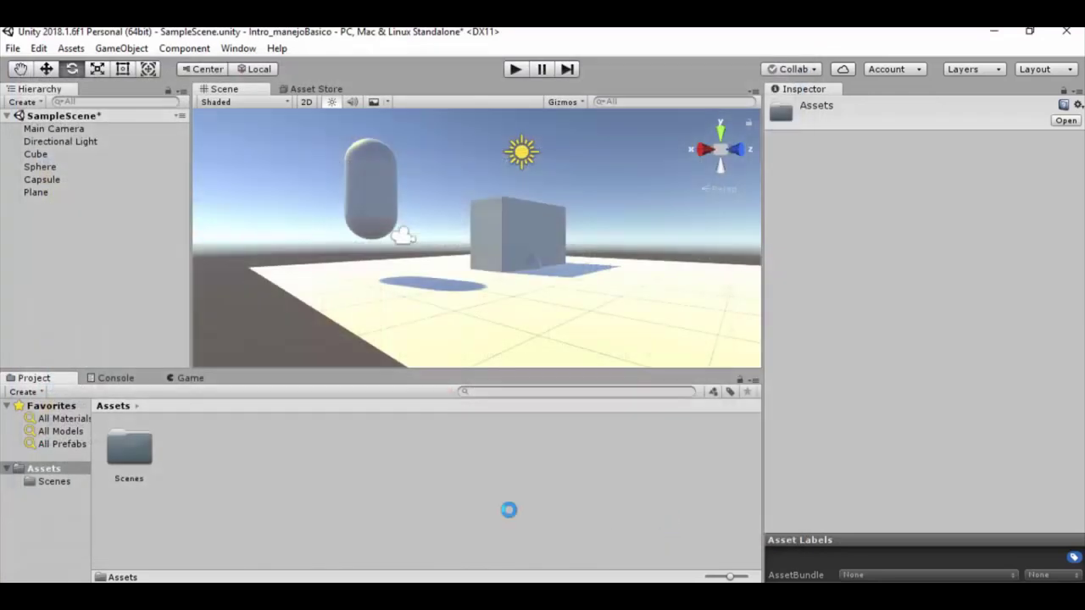
Step: Import logo_uc.png from the Imágenes folder into Assets as well
right_click(307, 456)
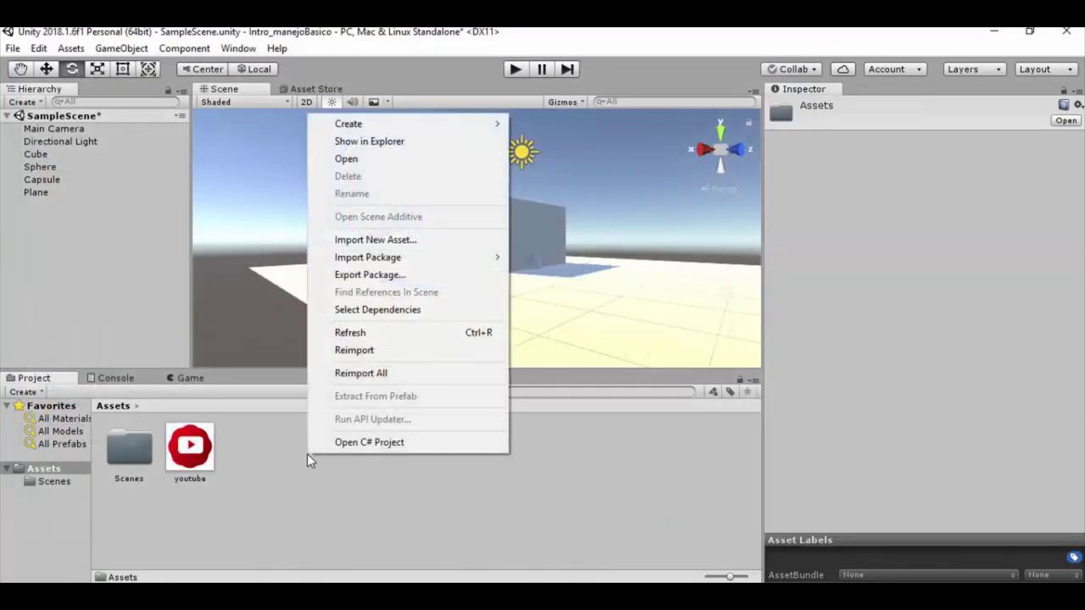
click(414, 246)
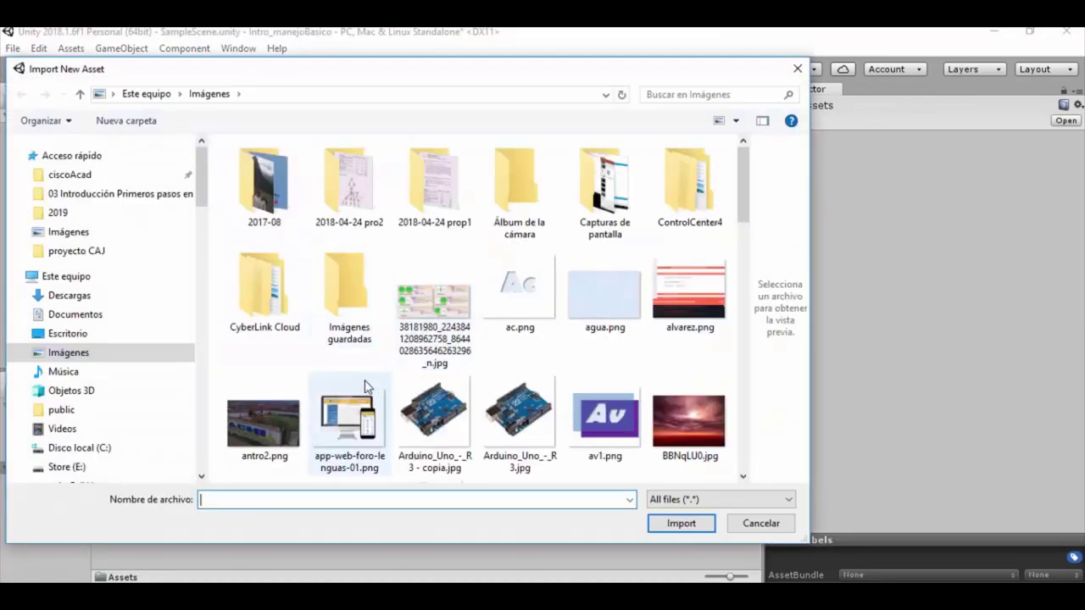
scroll(369, 387, down, 3)
scroll(371, 384, down, 3)
scroll(371, 384, down, 4)
scroll(371, 384, up, 1)
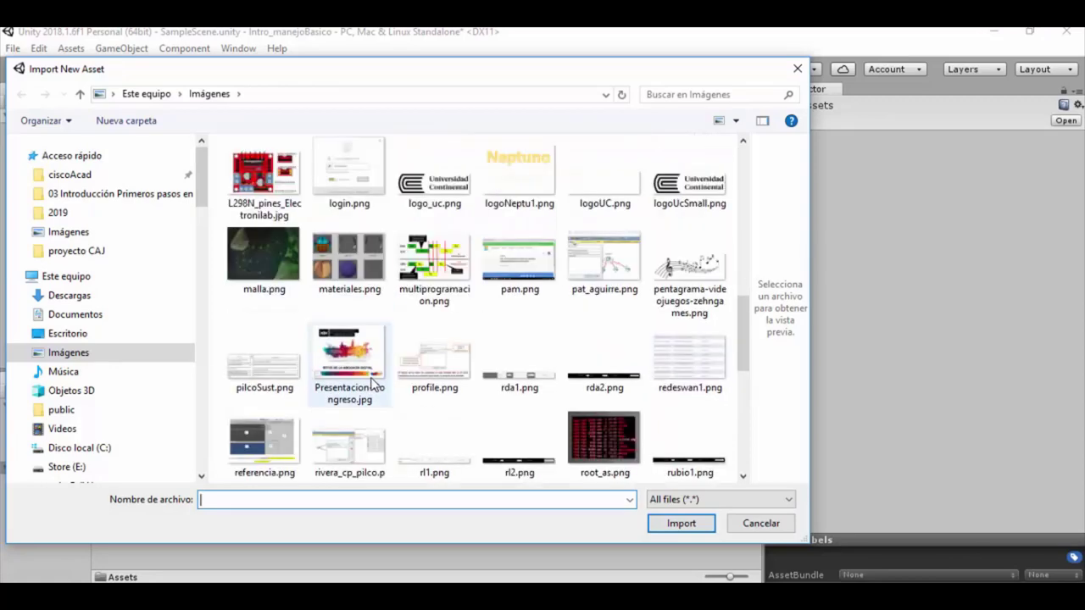
click(435, 174)
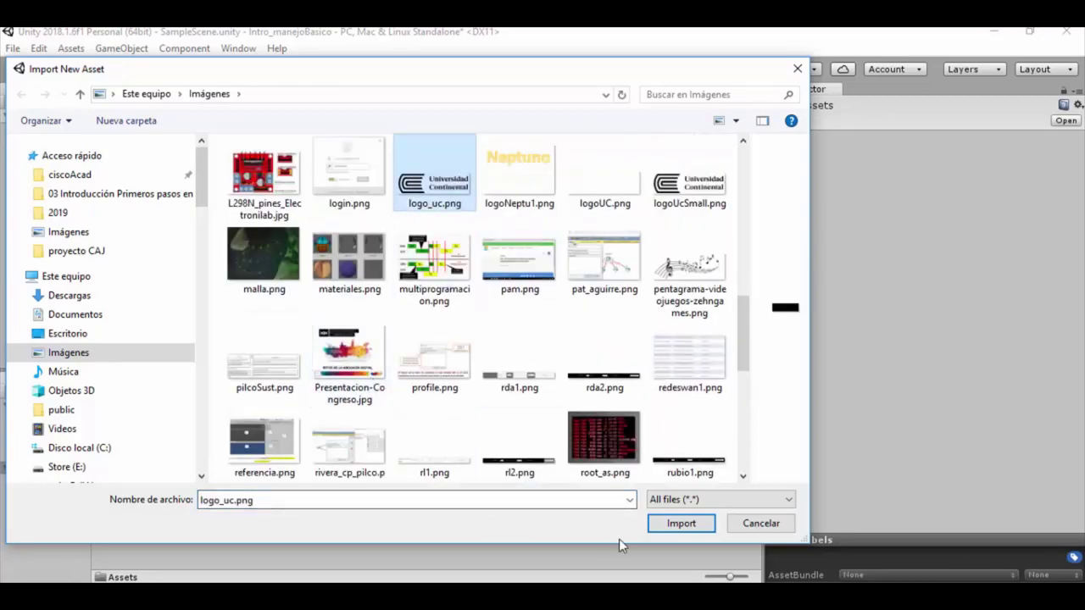
click(674, 524)
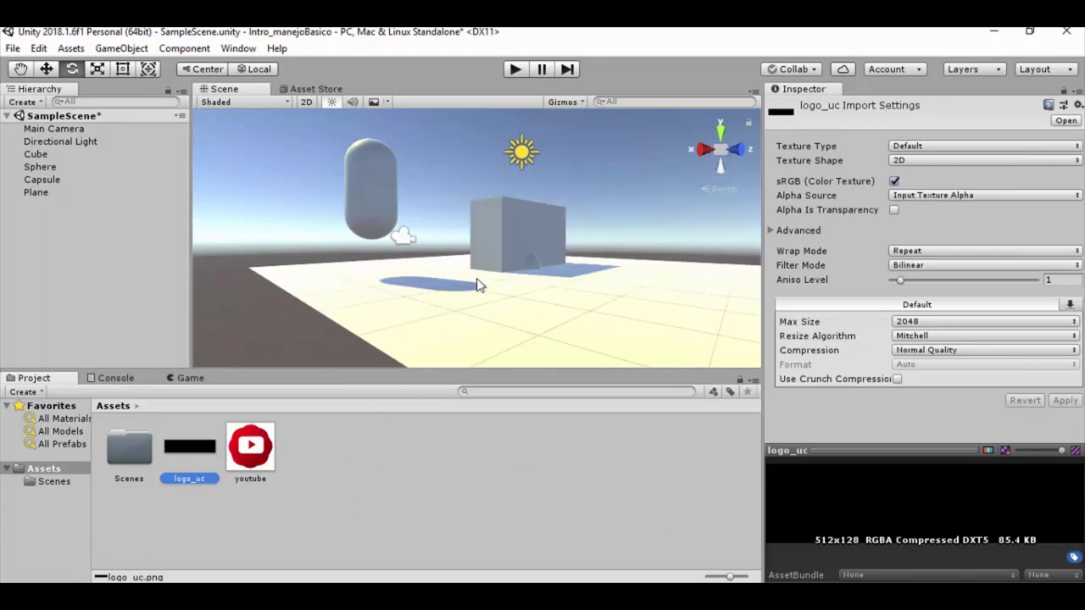
Step: Drag the youtube image asset onto the Capsule to texture it
click(507, 254)
click(378, 220)
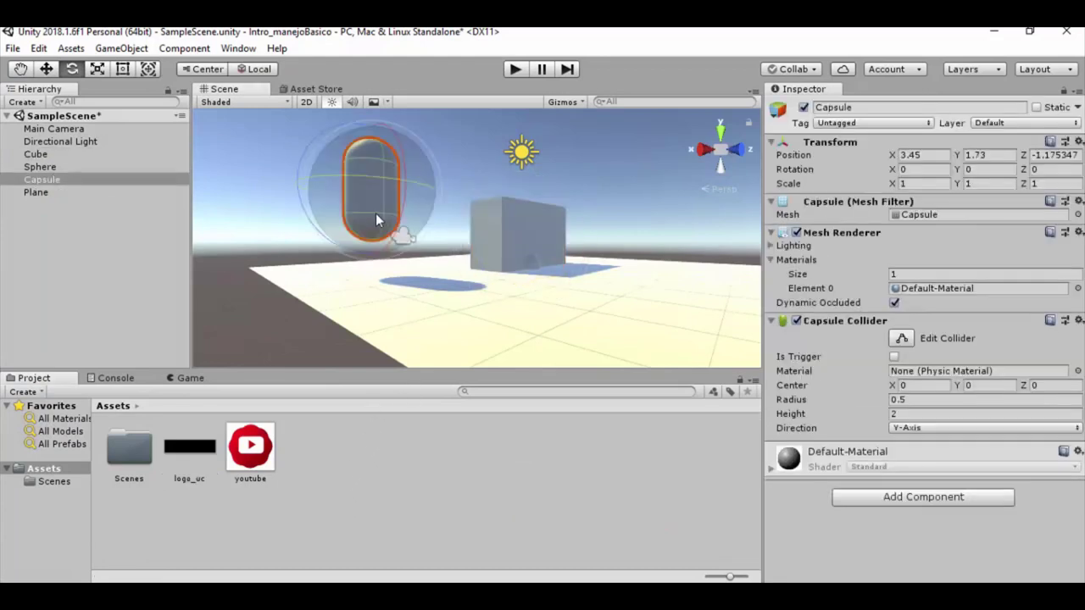
click(507, 238)
click(255, 466)
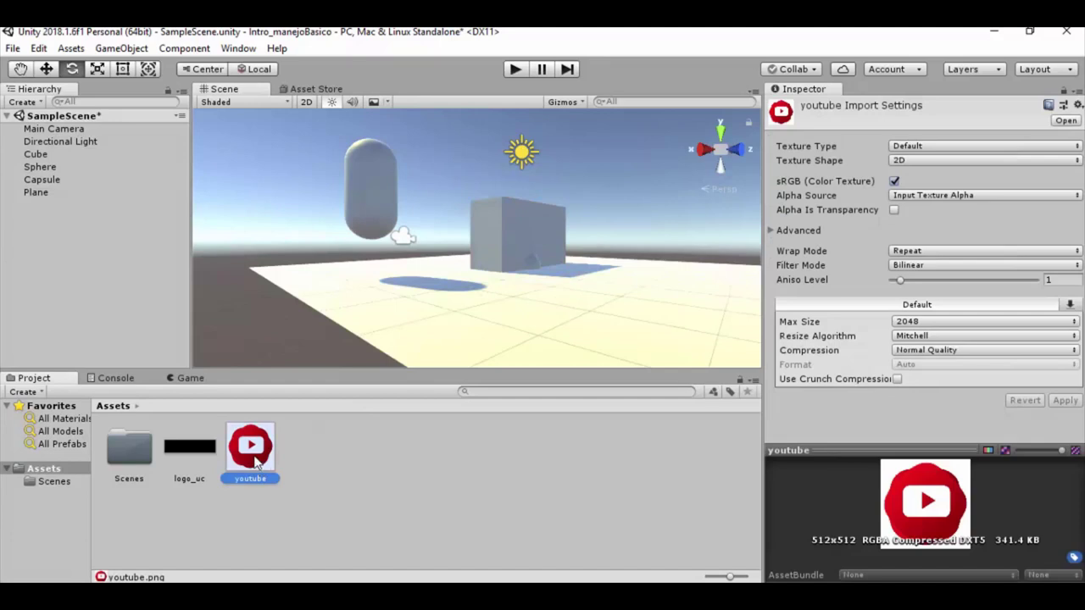
drag(256, 462, 345, 231)
drag(367, 208, 366, 206)
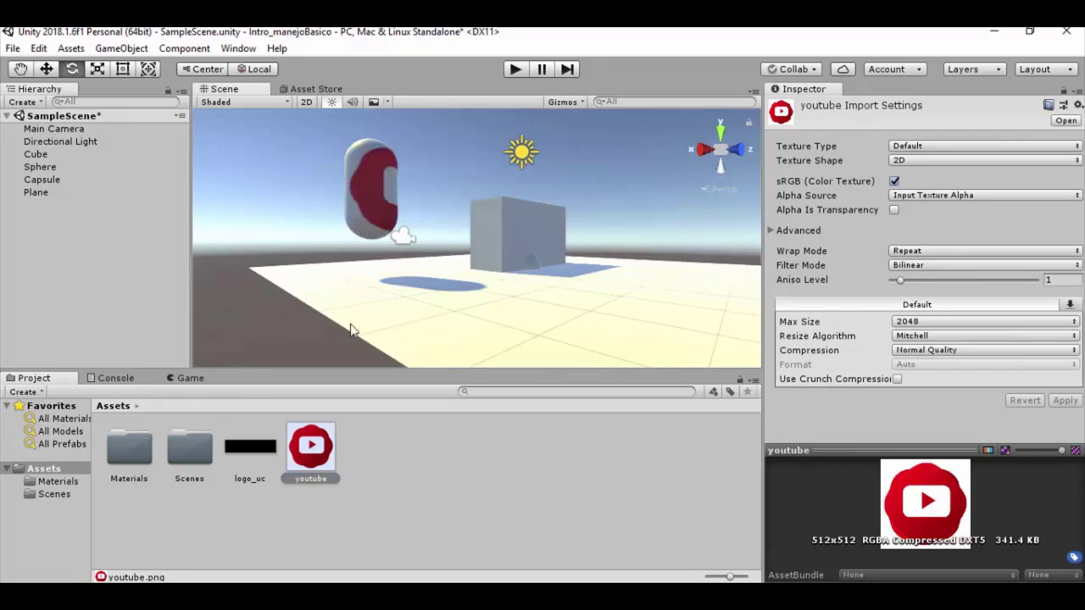
Step: Select the Cube and the Plane, then return to the Game view
click(495, 228)
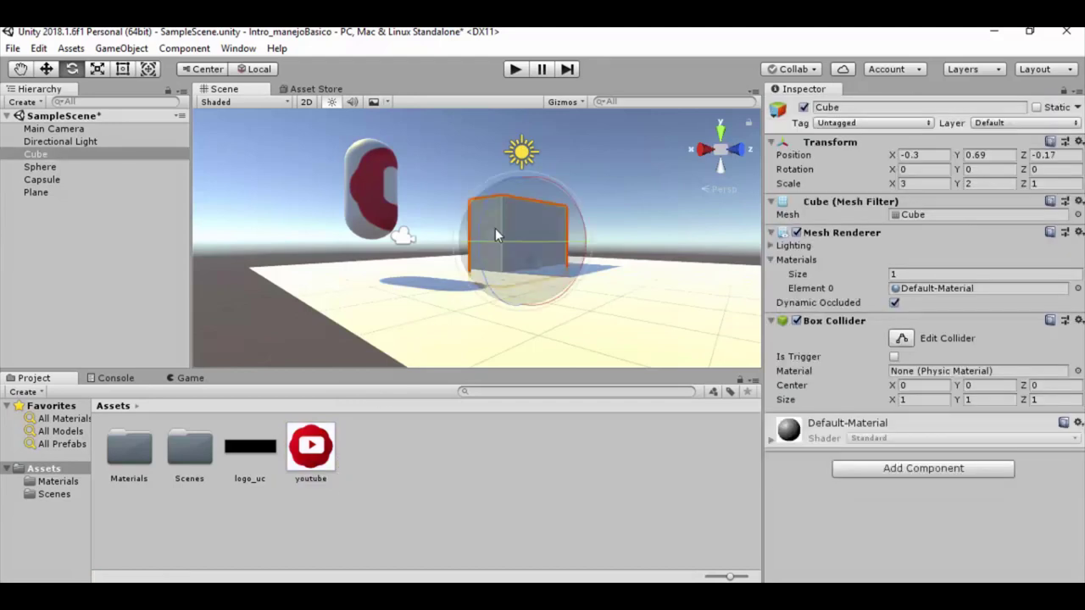
click(469, 342)
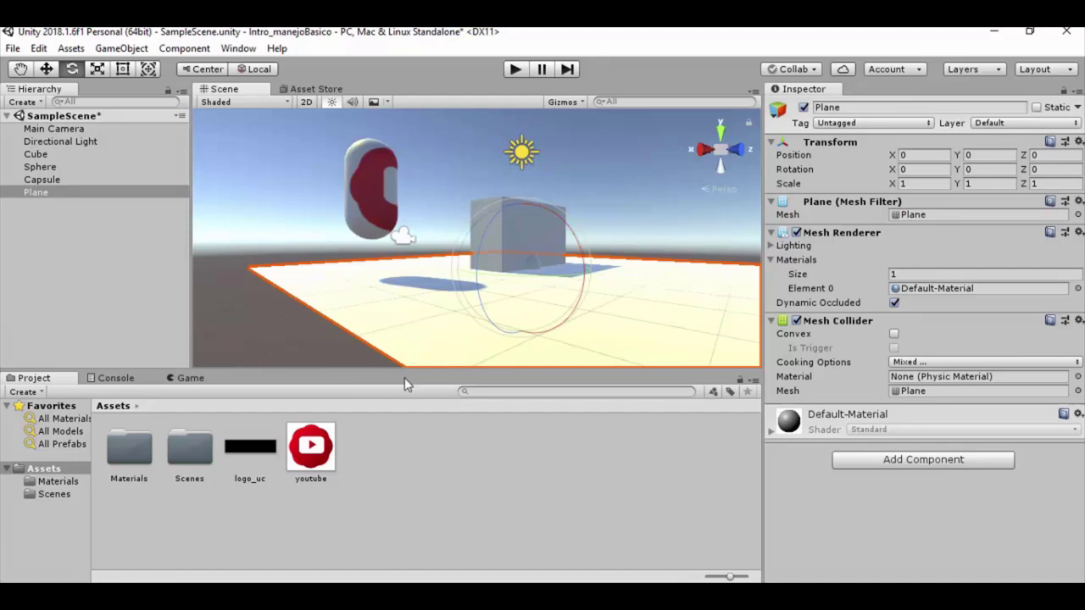
click(189, 379)
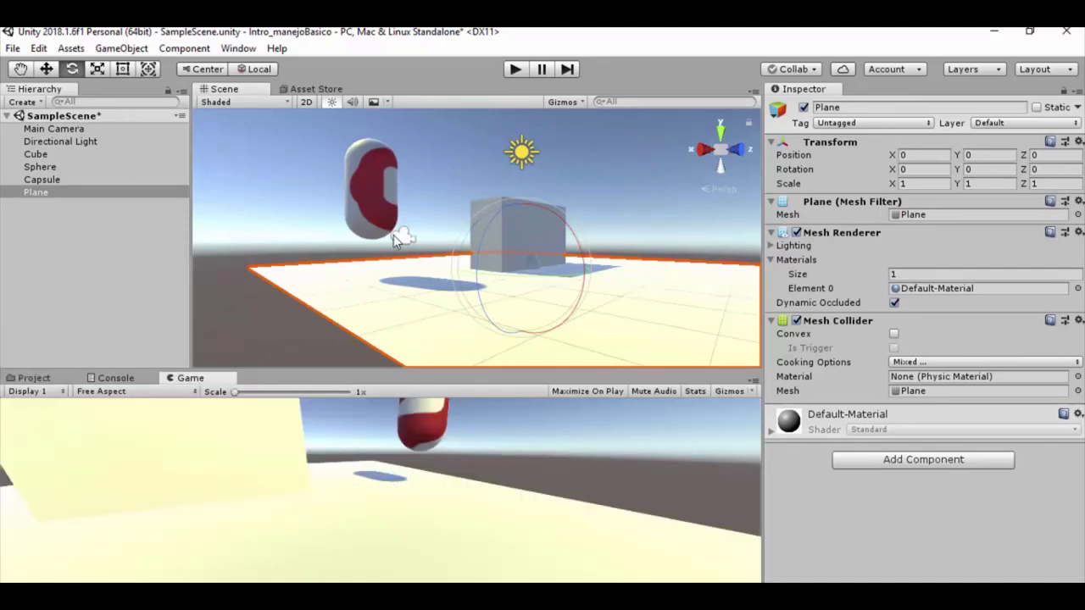
Step: Rotate the Main Camera to about 15.4, 36.7, -2.8, then show Assets again
click(393, 234)
click(404, 238)
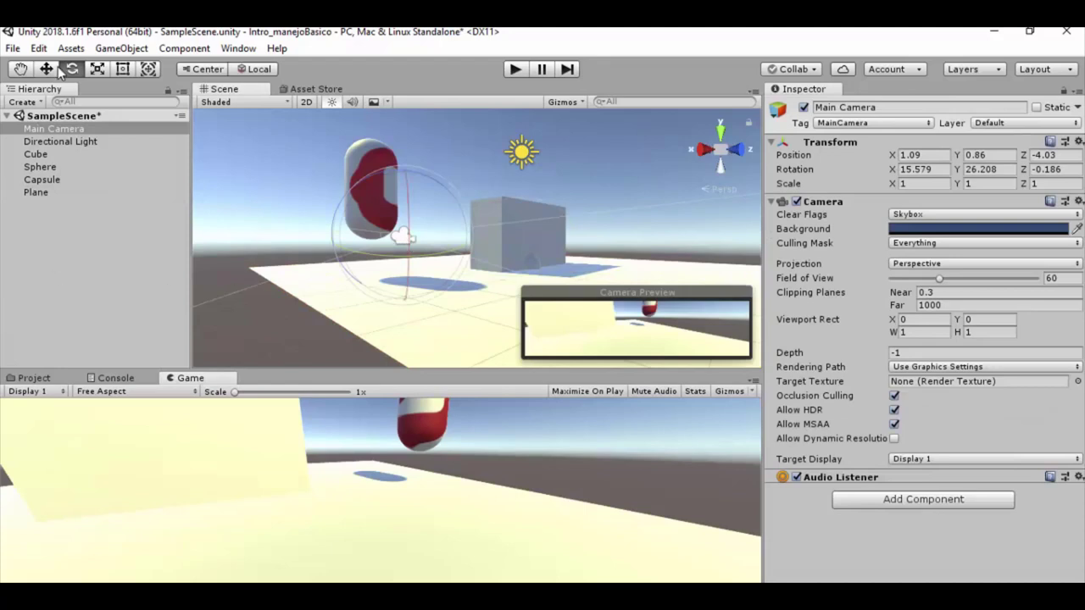
mouse_move(379, 257)
mouse_down()
mouse_move(384, 267)
mouse_move(393, 201)
mouse_up()
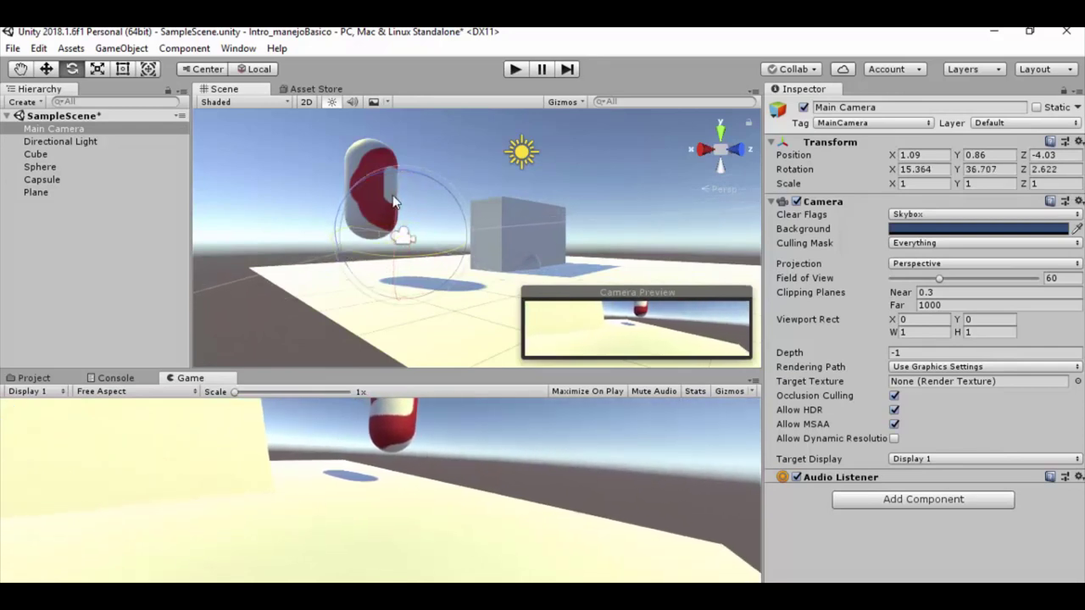
mouse_move(441, 188)
mouse_down()
mouse_move(463, 288)
mouse_move(320, 170)
mouse_move(295, 178)
mouse_move(407, 186)
mouse_move(418, 203)
mouse_up()
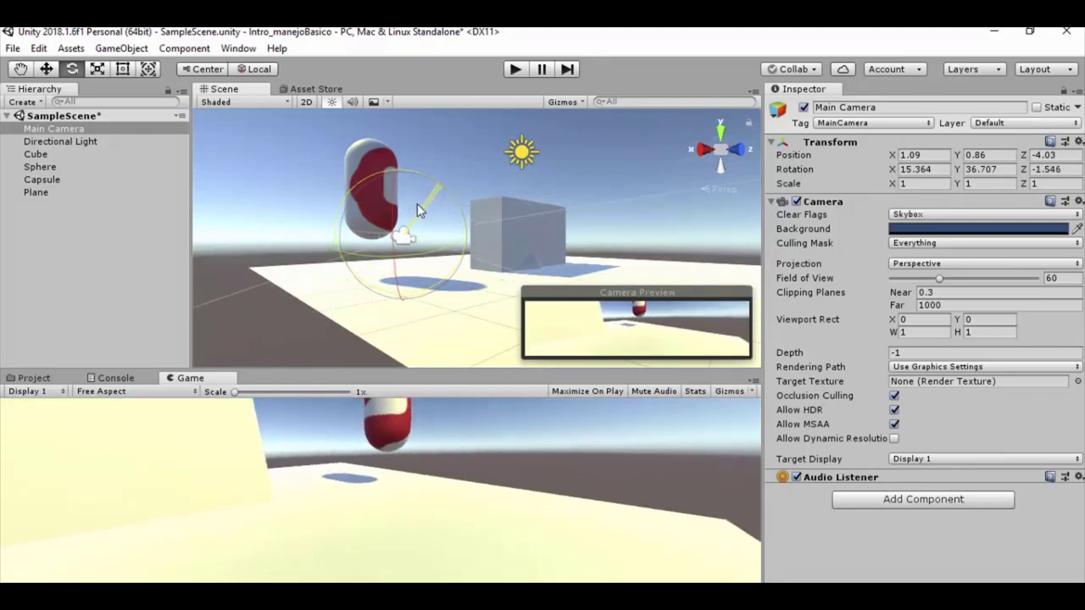
drag(417, 205, 415, 204)
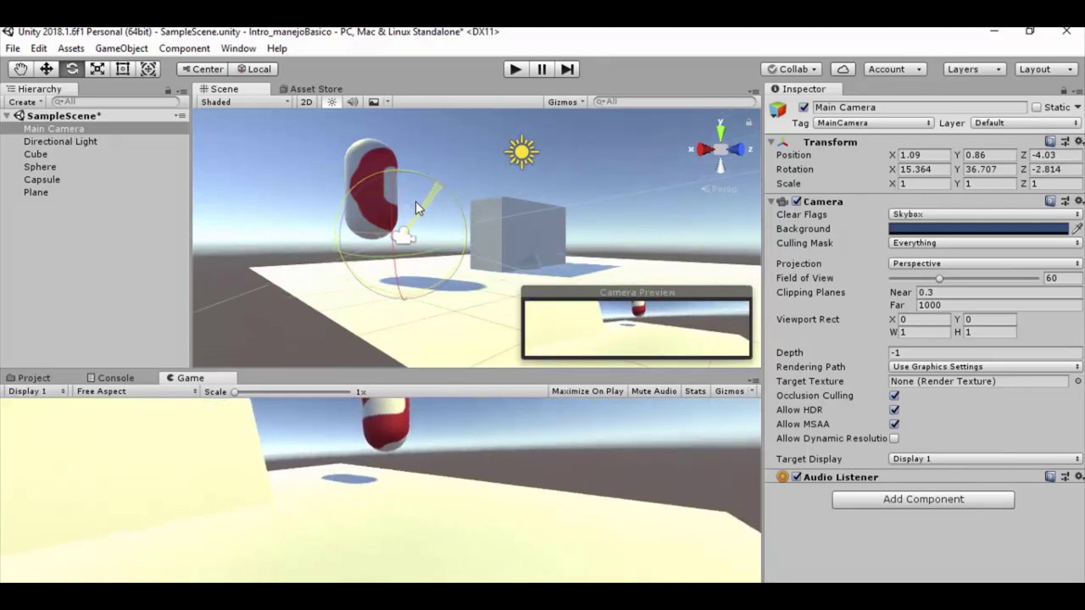
drag(416, 203, 415, 203)
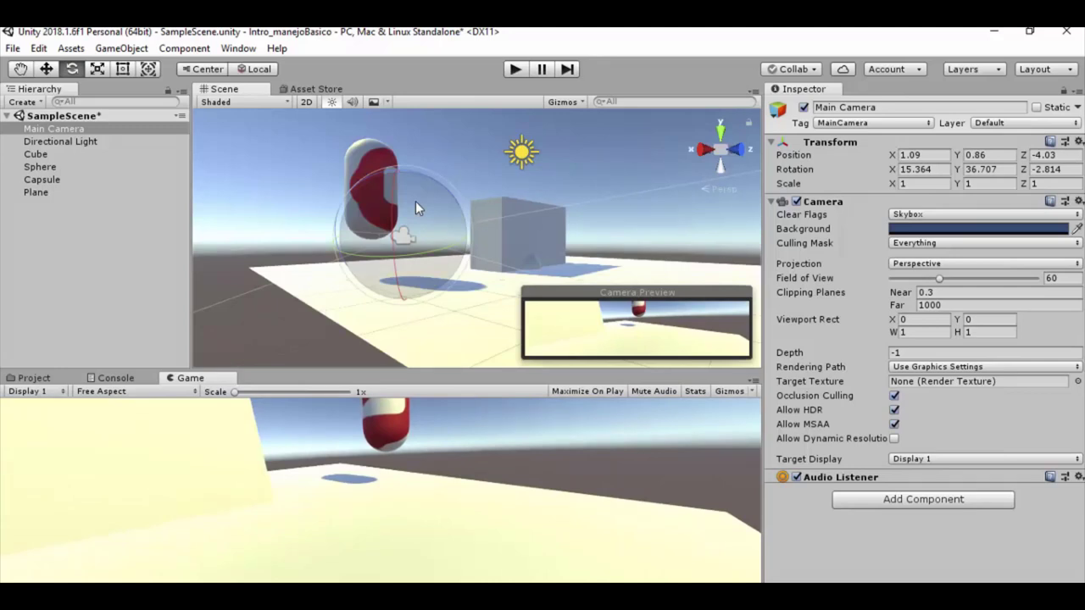
click(34, 379)
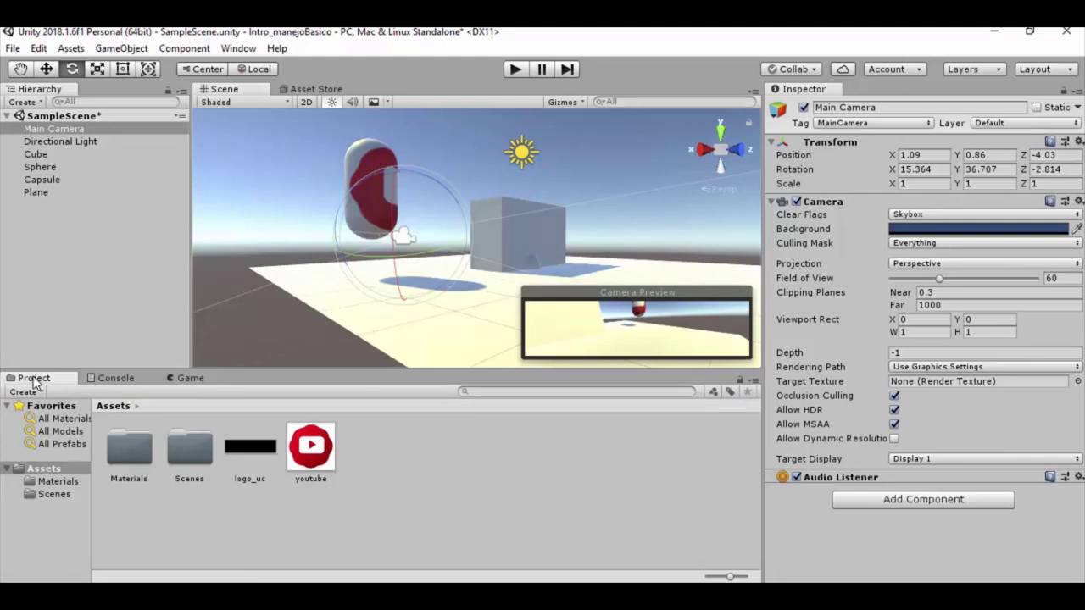